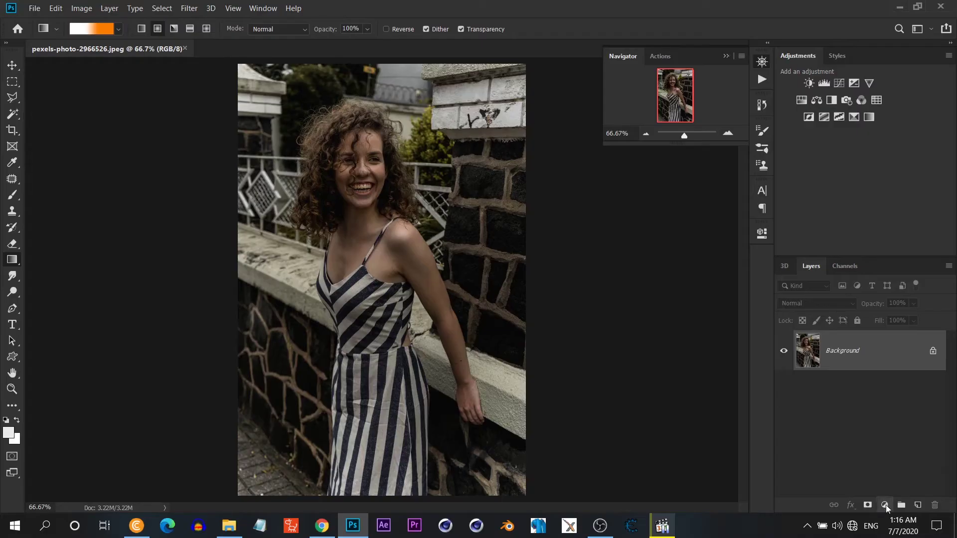
- Add a Color Balance adjustment with midtones set to -7, -17, +9
click(884, 504)
click(877, 397)
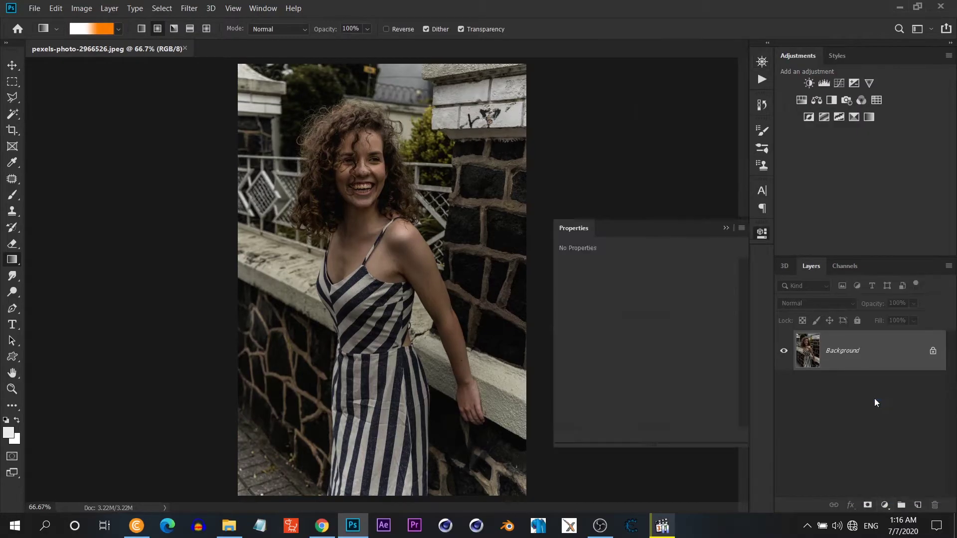
mouse_move(628, 296)
mouse_down()
mouse_move(617, 317)
mouse_move(636, 339)
mouse_up()
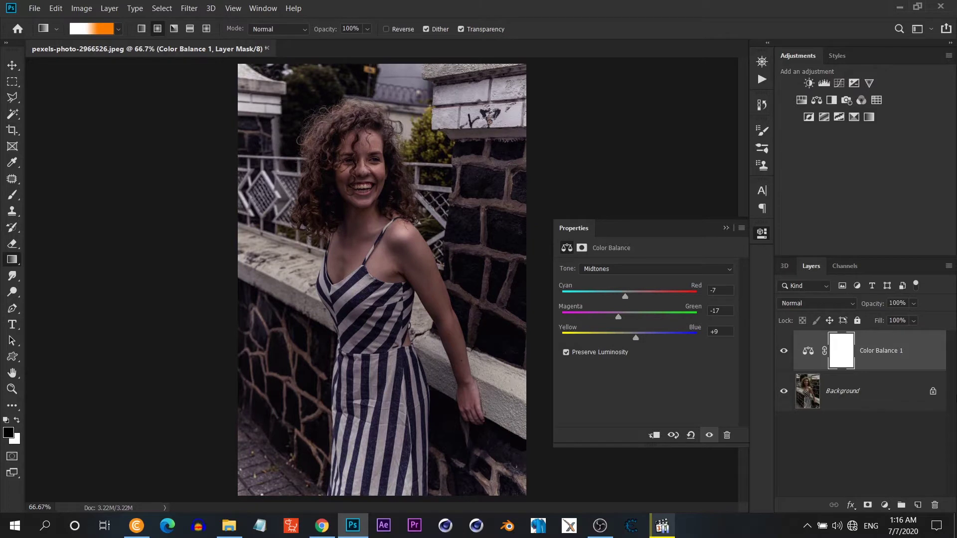
- Add a Curves adjustment using the Lighter (RGB) preset, then zoom to 300%
click(841, 82)
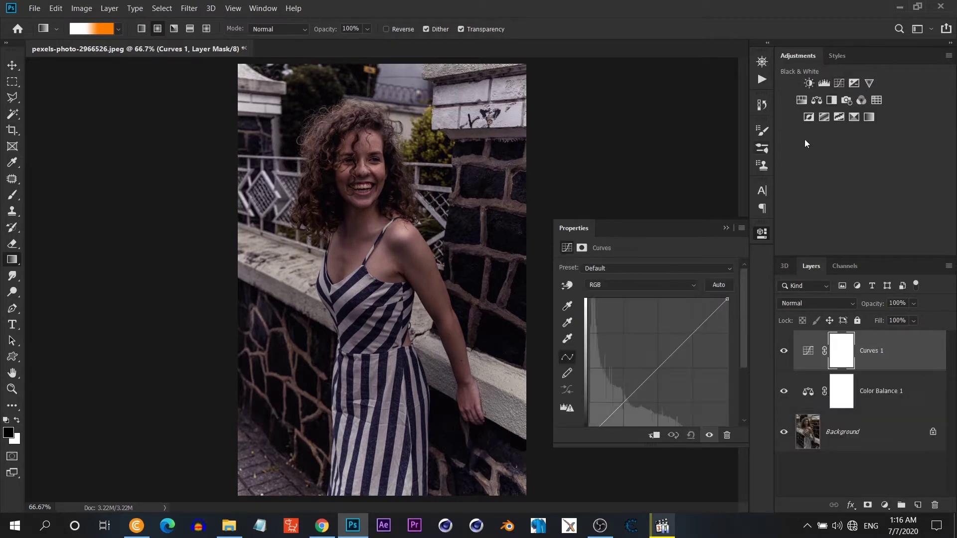
click(647, 283)
click(635, 267)
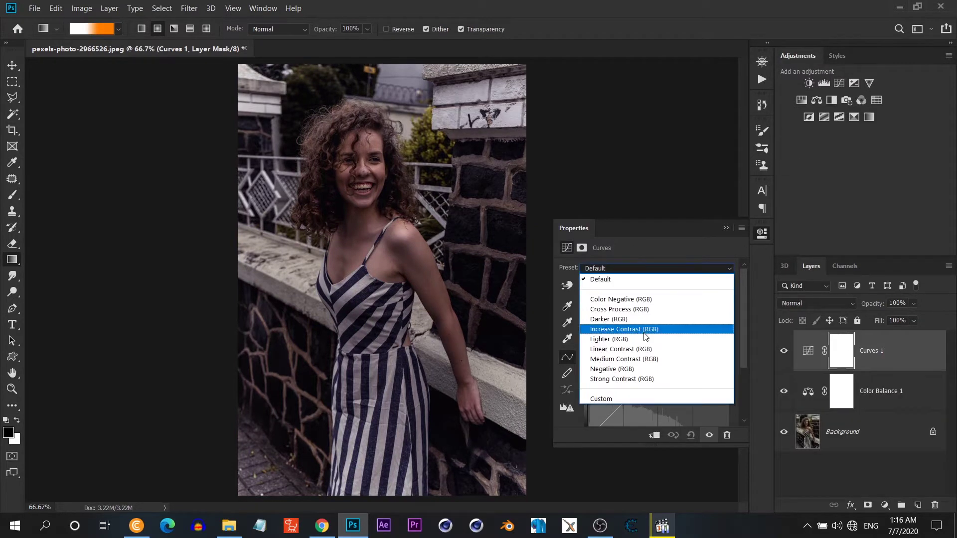
click(607, 339)
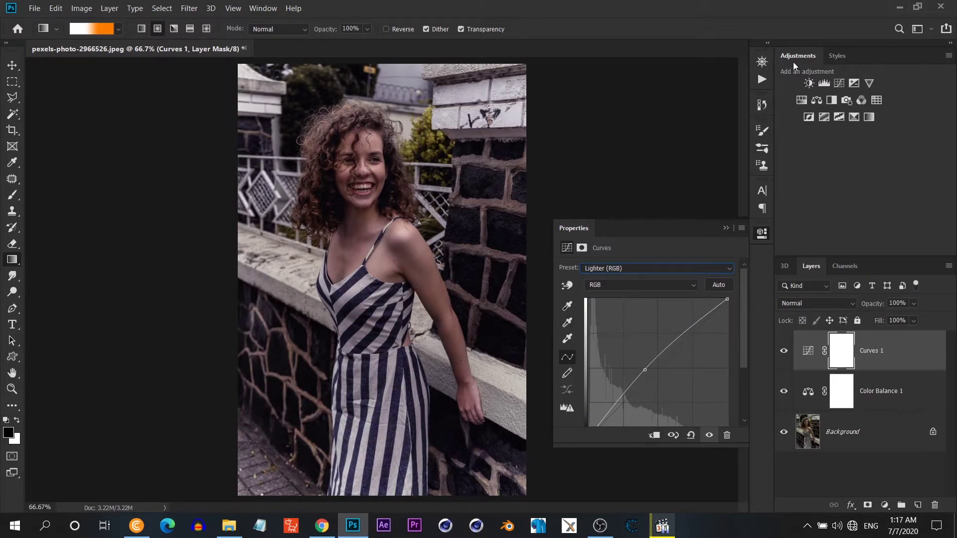
click(761, 61)
click(728, 133)
- Choose the Spot Healing Brush and shrink it to 9 px
drag(681, 81, 671, 82)
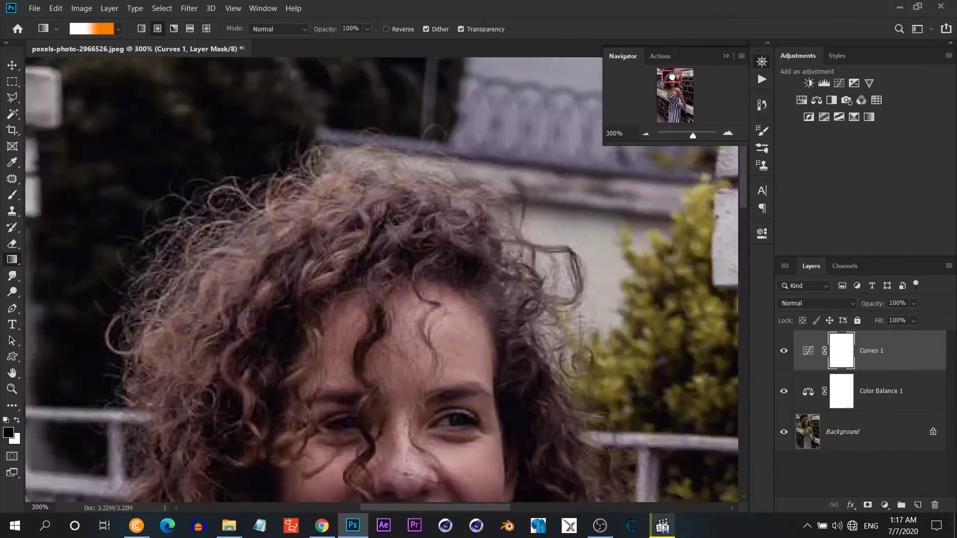
click(12, 178)
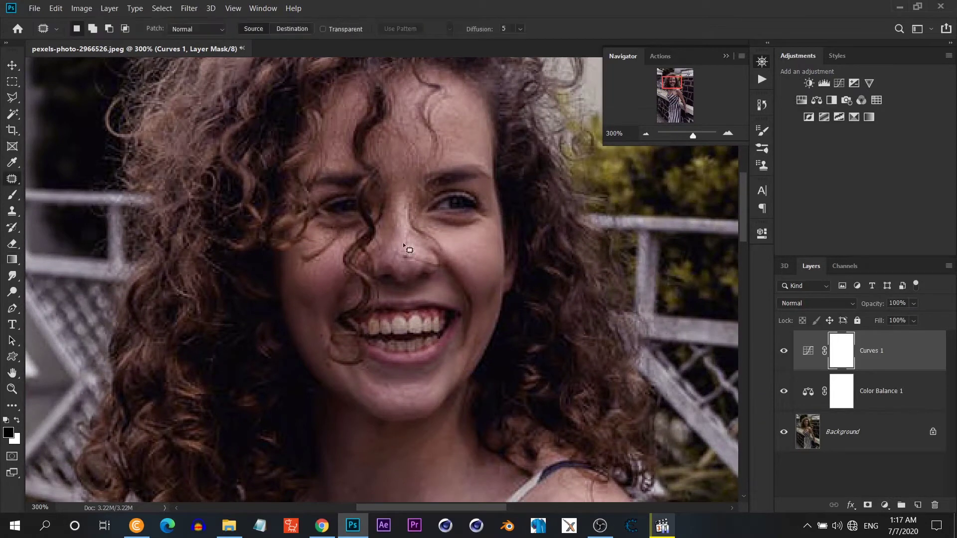
right_click(13, 178)
click(84, 179)
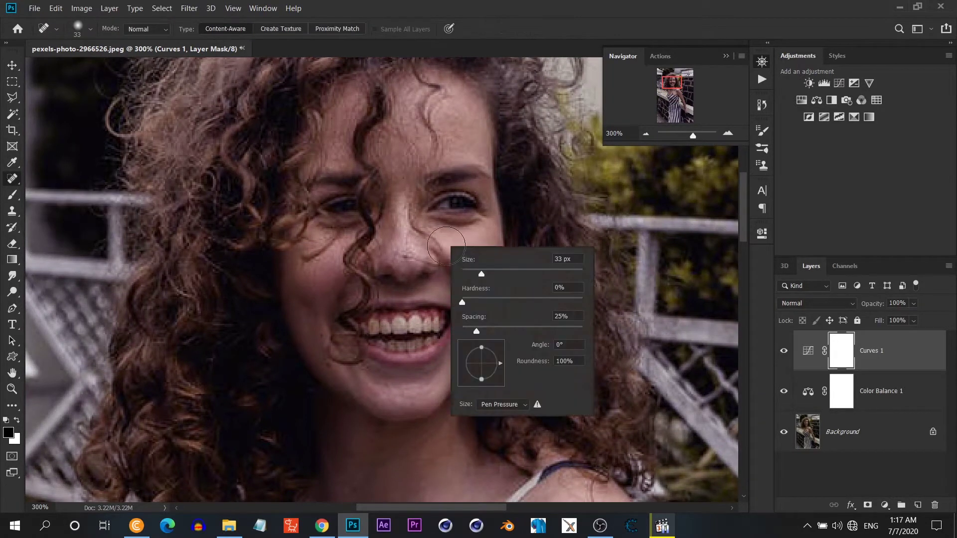
right_click(445, 244)
drag(485, 273, 470, 274)
key(bracketleft)
key(bracketleft)
key(Return)
- Heal the spots on the nose on the Background layer
drag(406, 255, 421, 261)
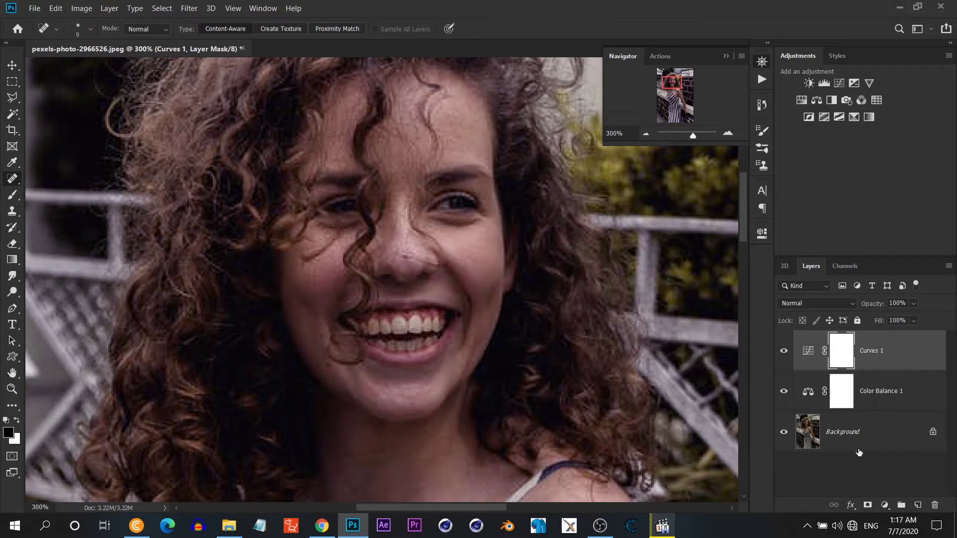
click(823, 442)
click(406, 257)
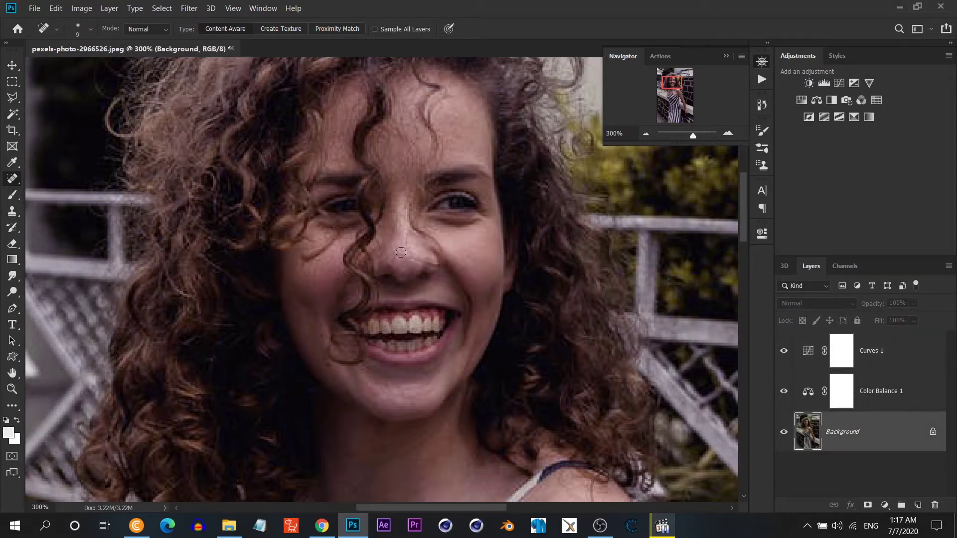
click(402, 260)
click(425, 261)
- Switch to a 6 px Clone Stamp brush, then zoom out toward the whole photo
click(12, 210)
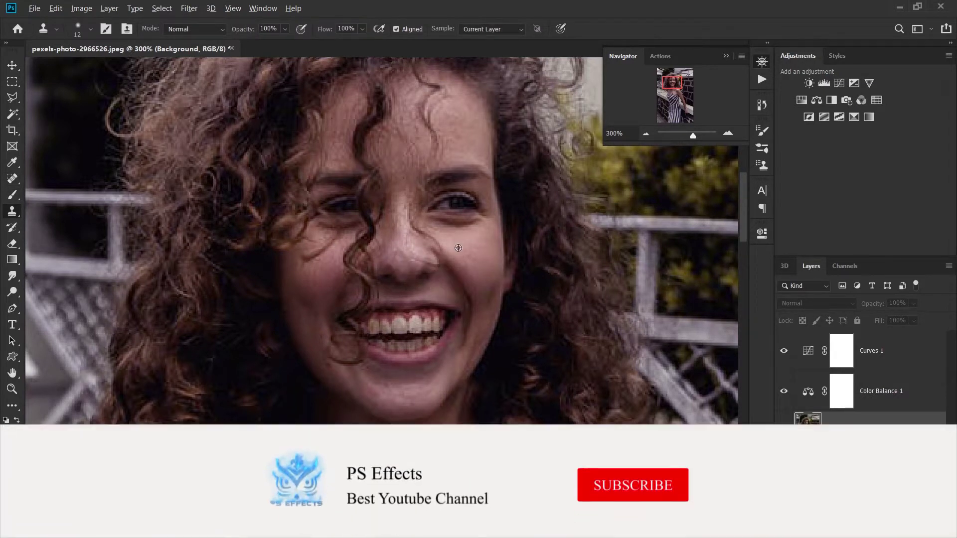
right_click(454, 283)
drag(531, 290, 527, 290)
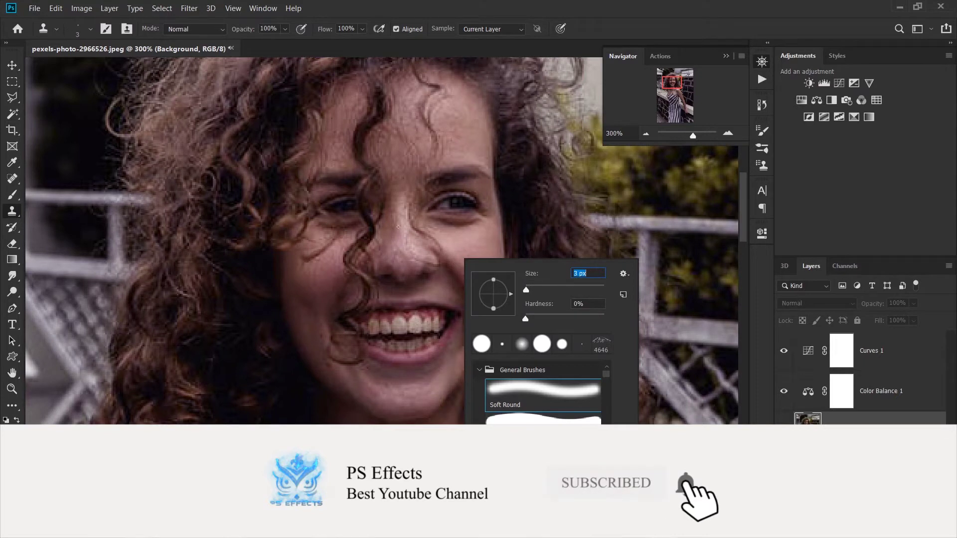
key(Return)
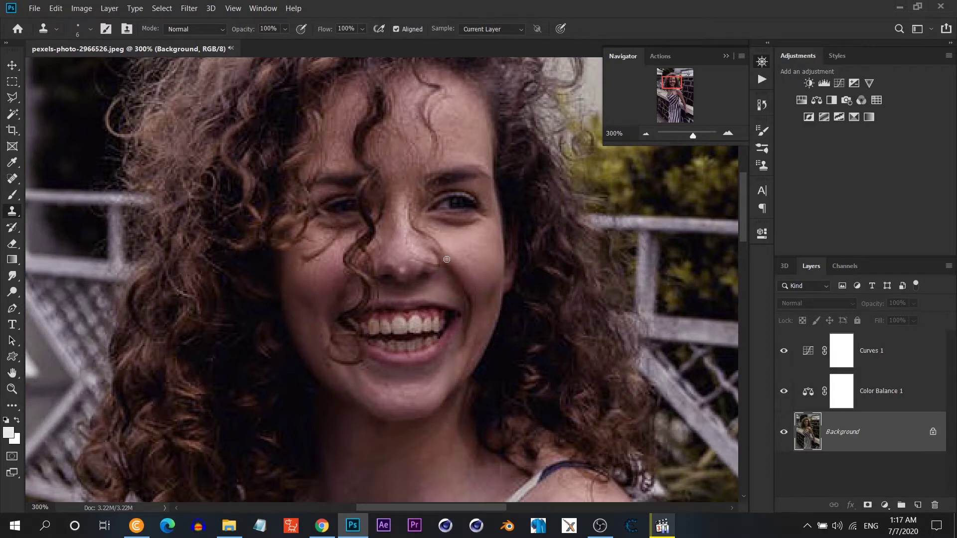
key(z)
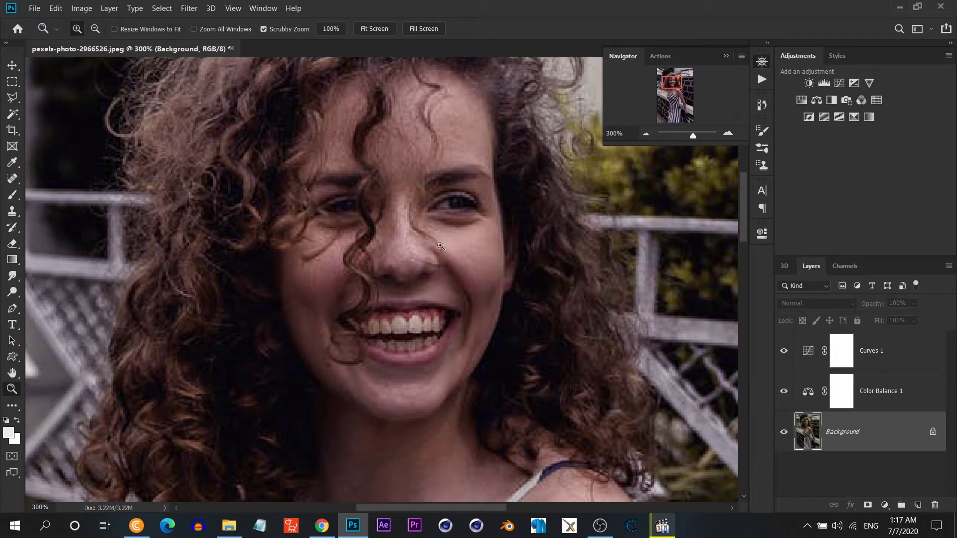
click(643, 135)
click(644, 135)
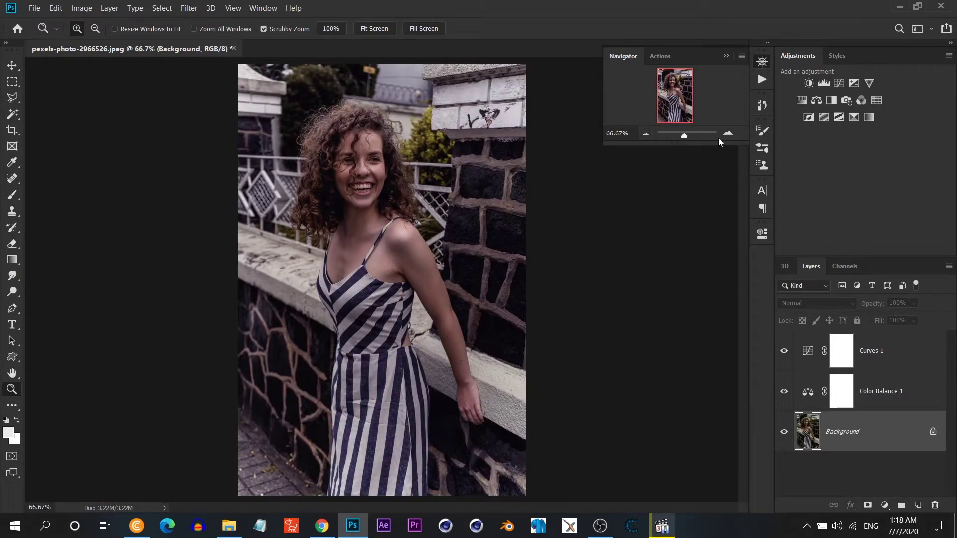
- Set up the Mixer Brush with the Moist, Heavy Mix preset at 58 px
right_click(13, 195)
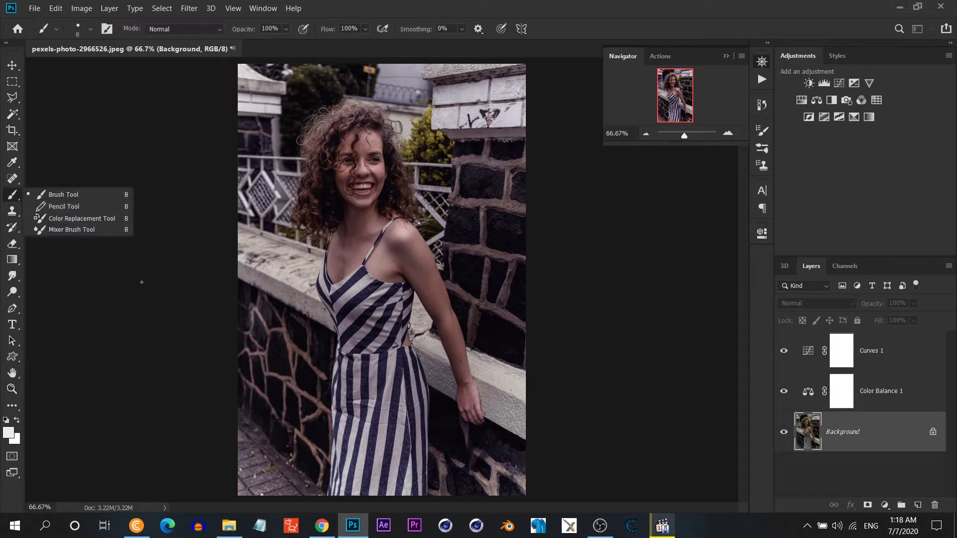
click(60, 230)
click(219, 29)
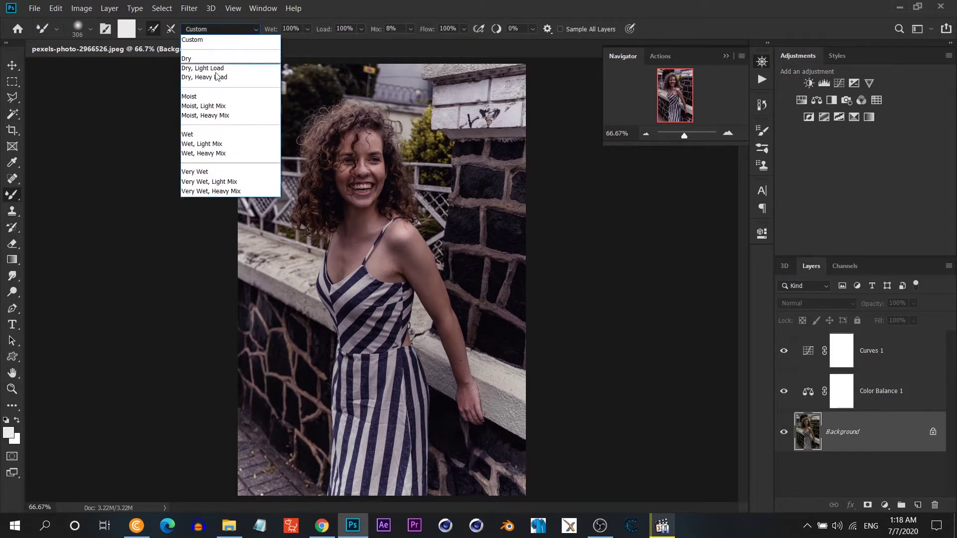
click(215, 115)
click(361, 30)
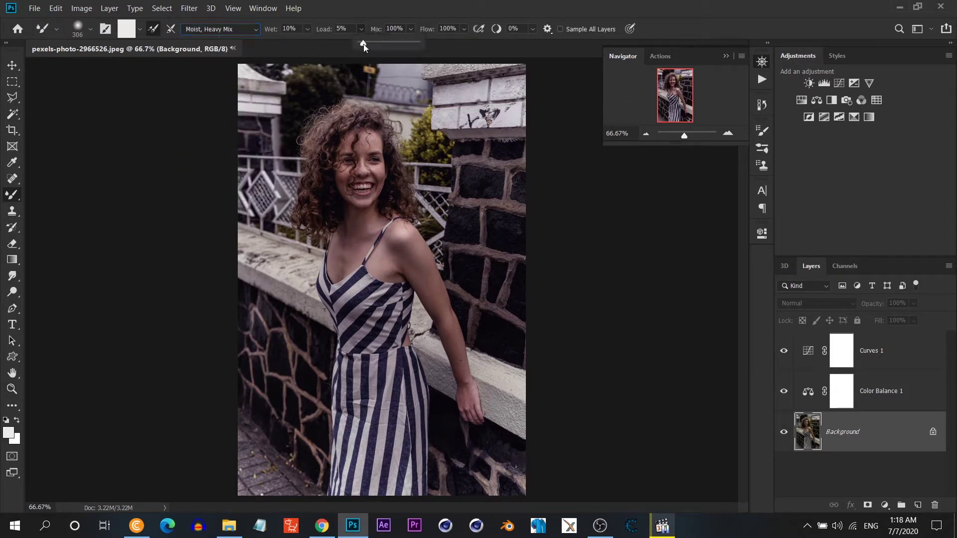
right_click(434, 240)
text(58)
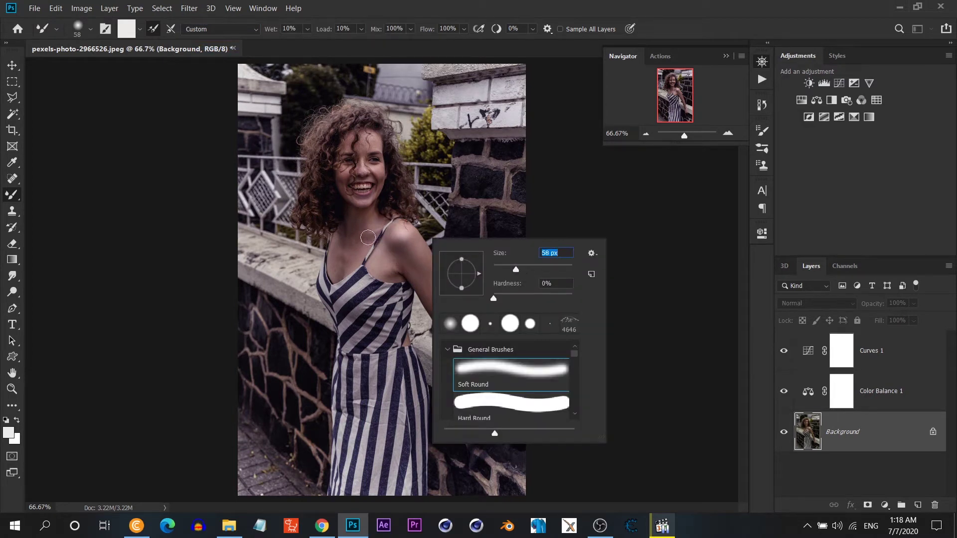
key(Return)
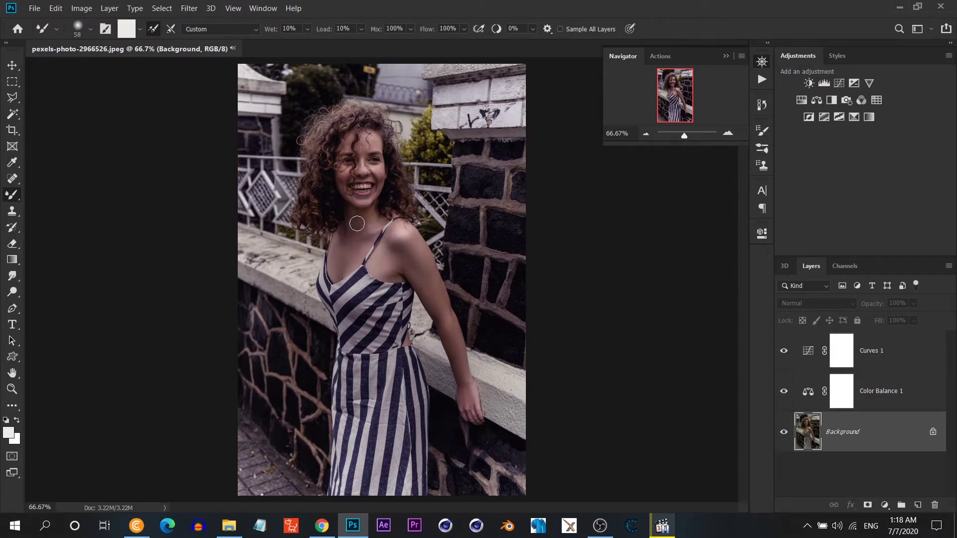
- At 300% zoom, smooth the skin on the forearm, upper arm, shoulder and collarbone
click(728, 133)
click(727, 133)
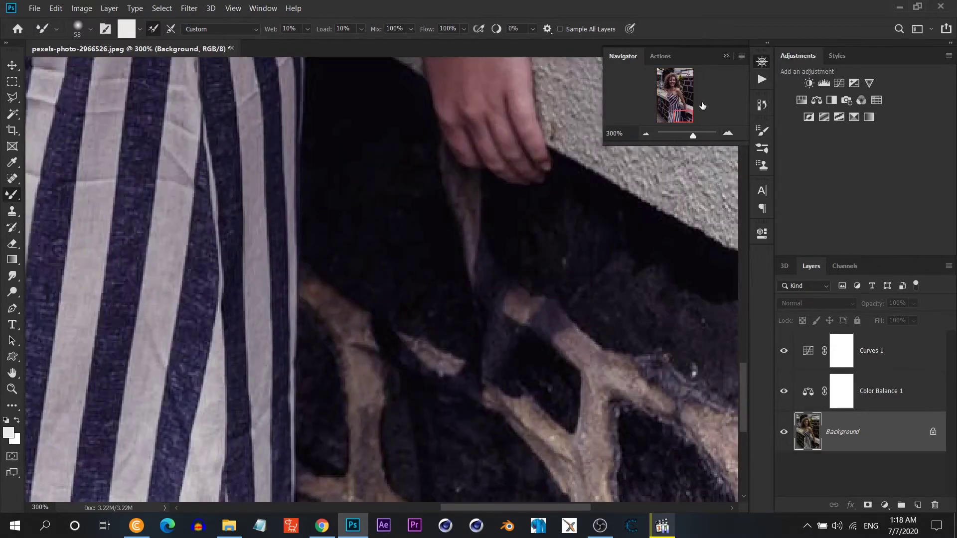
click(676, 99)
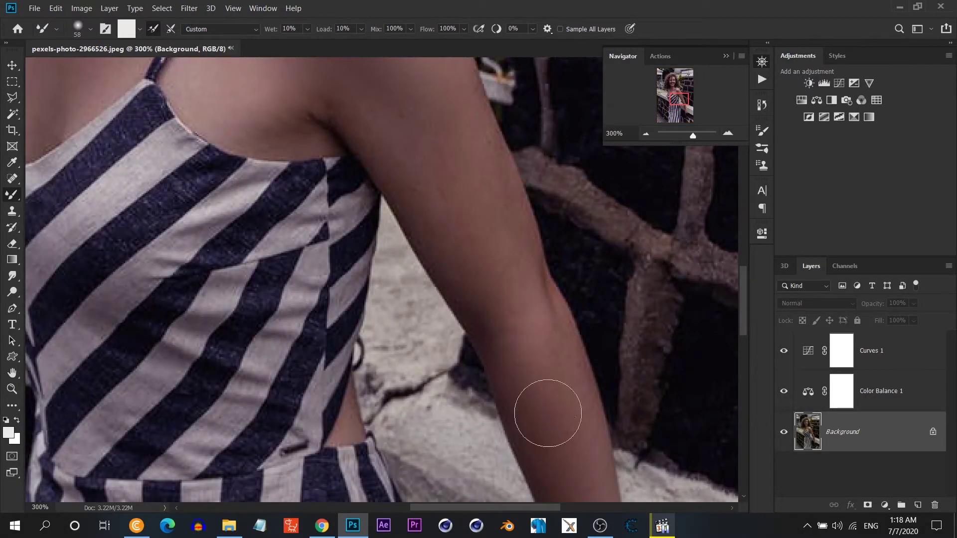
drag(576, 408, 576, 444)
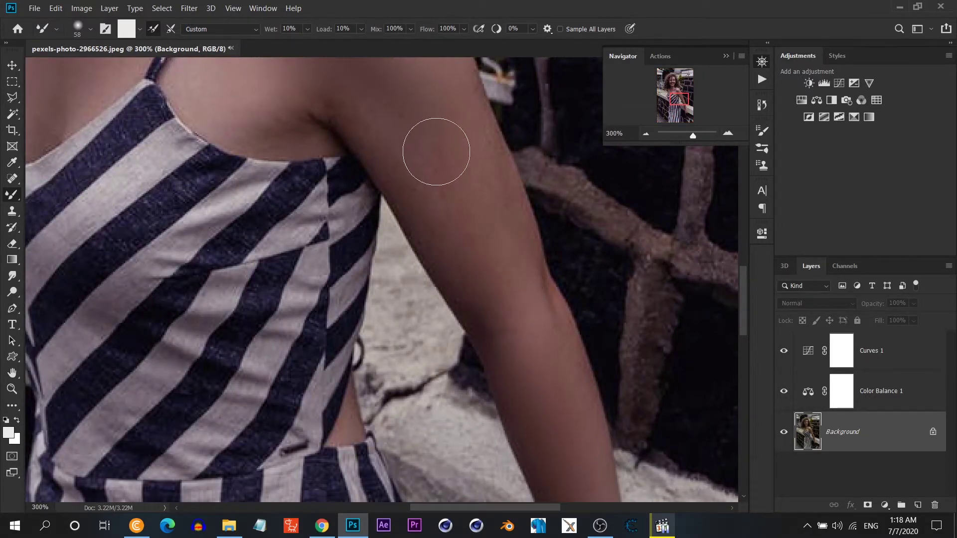
mouse_move(434, 154)
mouse_down()
mouse_move(470, 289)
mouse_move(573, 450)
mouse_up()
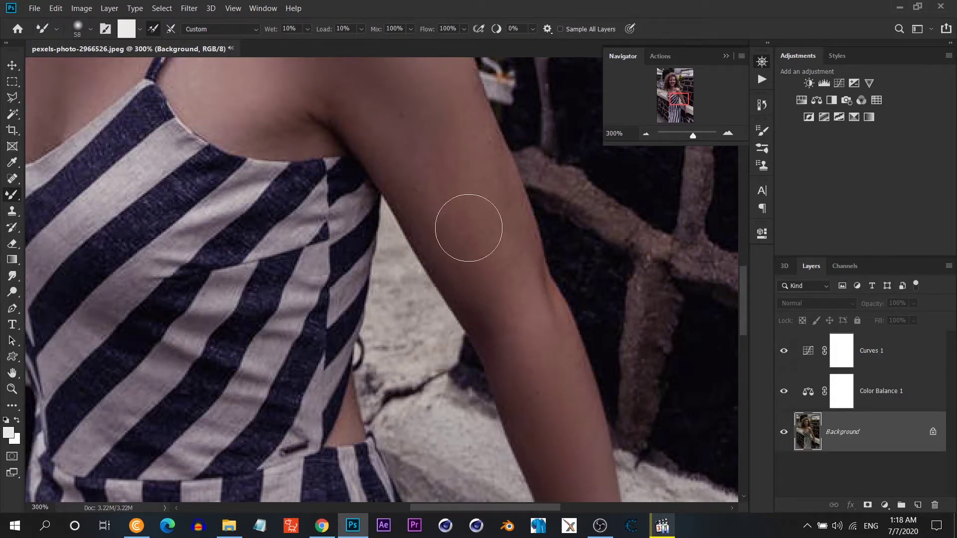
click(673, 85)
mouse_move(487, 282)
mouse_down()
mouse_move(487, 342)
mouse_move(421, 367)
mouse_move(498, 236)
mouse_move(465, 224)
mouse_move(559, 324)
mouse_up()
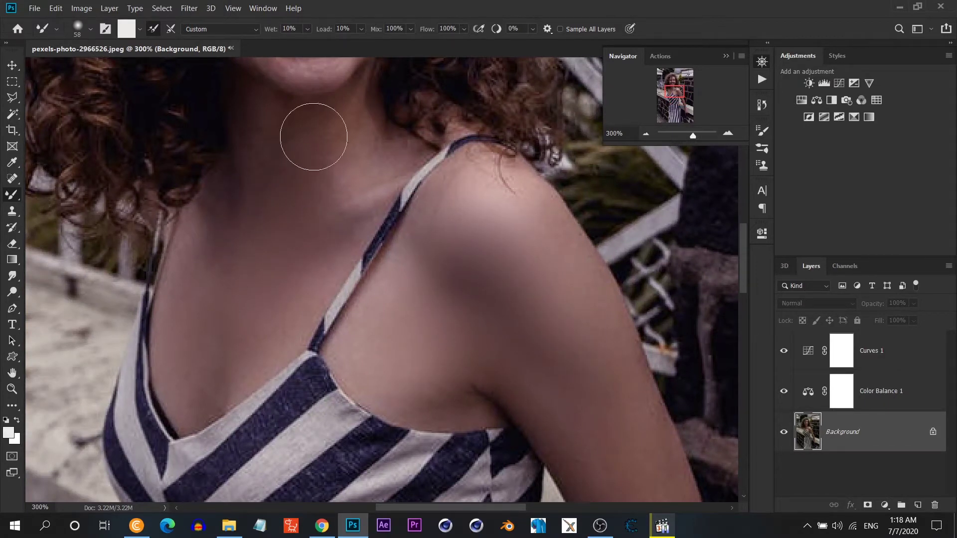
drag(314, 132, 261, 299)
- Reduce the mixer brush to 10 px for the face
drag(676, 92, 674, 83)
right_click(535, 226)
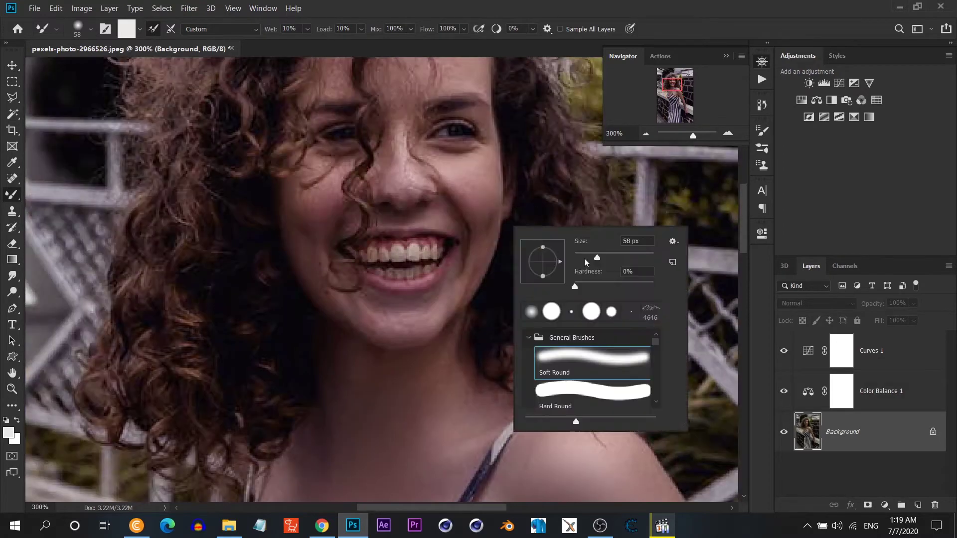
text(10)
key(Return)
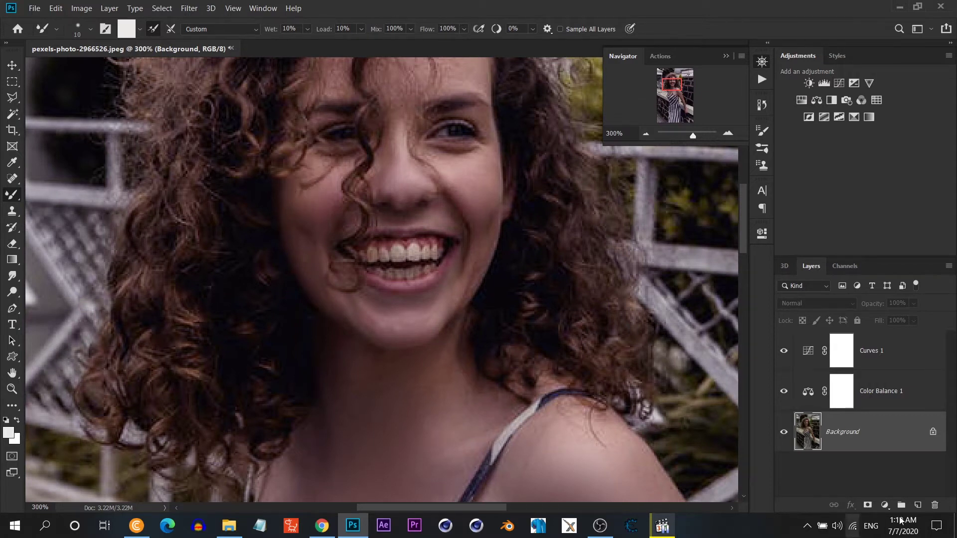
- Add a Vibrance adjustment above Color Balance 1 with vibrance raised
double_click(648, 132)
click(727, 133)
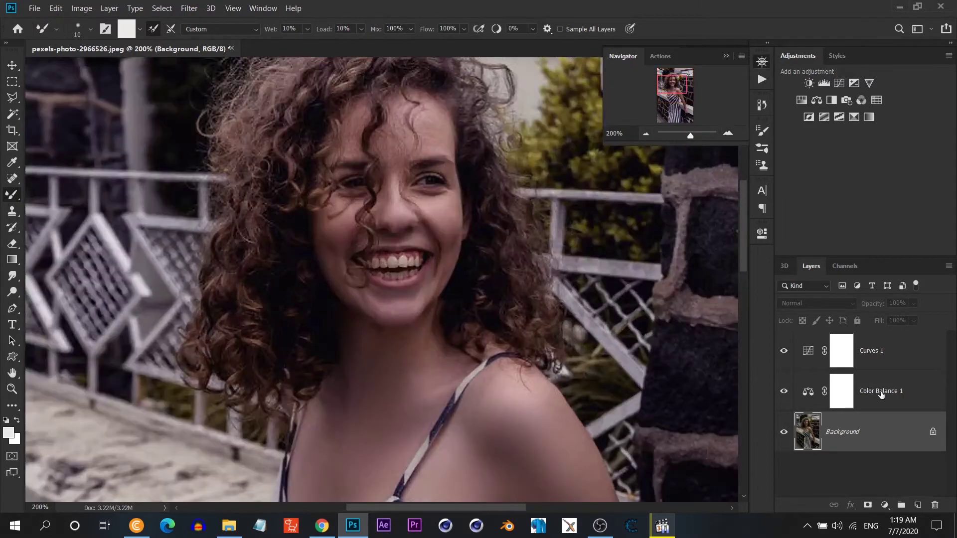
click(879, 393)
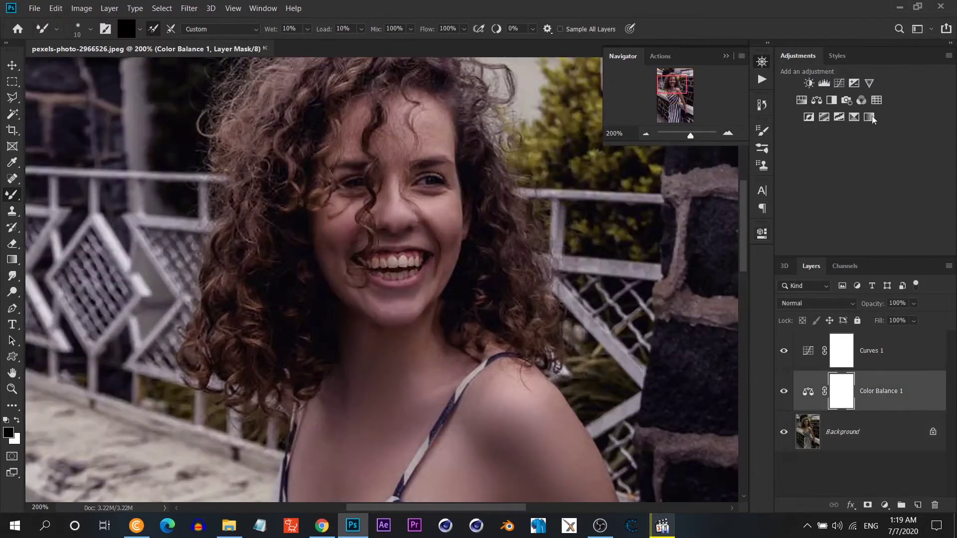
click(869, 82)
mouse_move(664, 282)
mouse_down()
mouse_move(683, 282)
mouse_move(654, 305)
mouse_move(694, 284)
mouse_up()
- Bend Curves 1 upward to brighten, and lower Vibrance 1 opacity to 48%
click(867, 352)
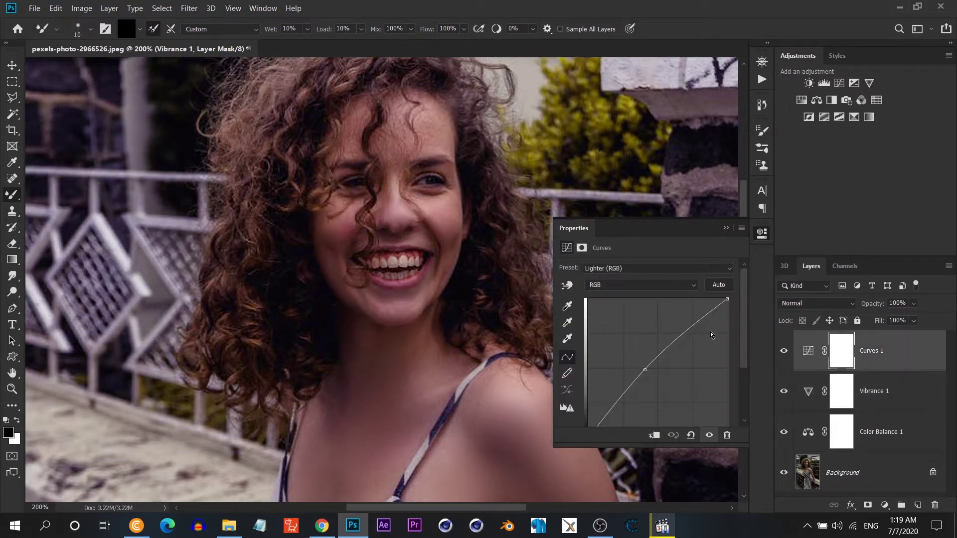
drag(644, 372, 650, 359)
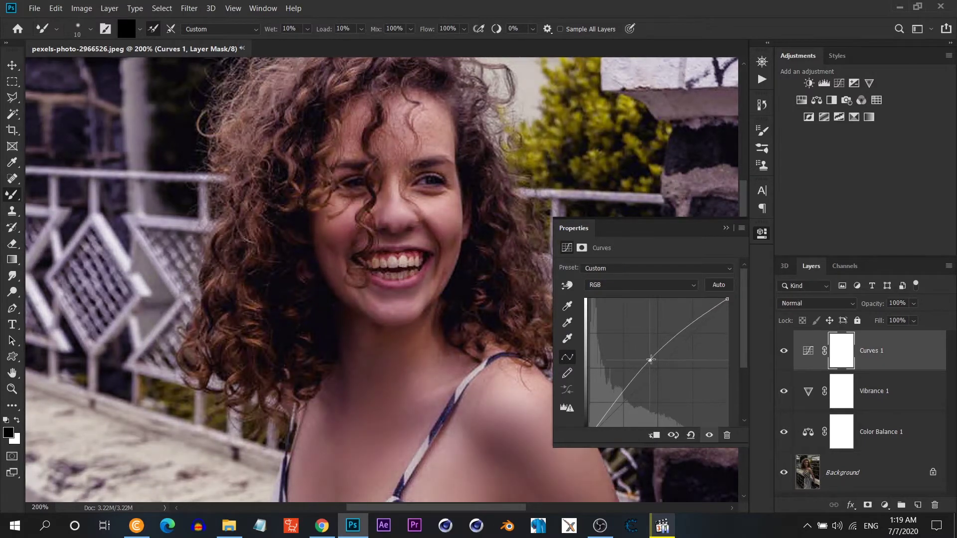
click(865, 374)
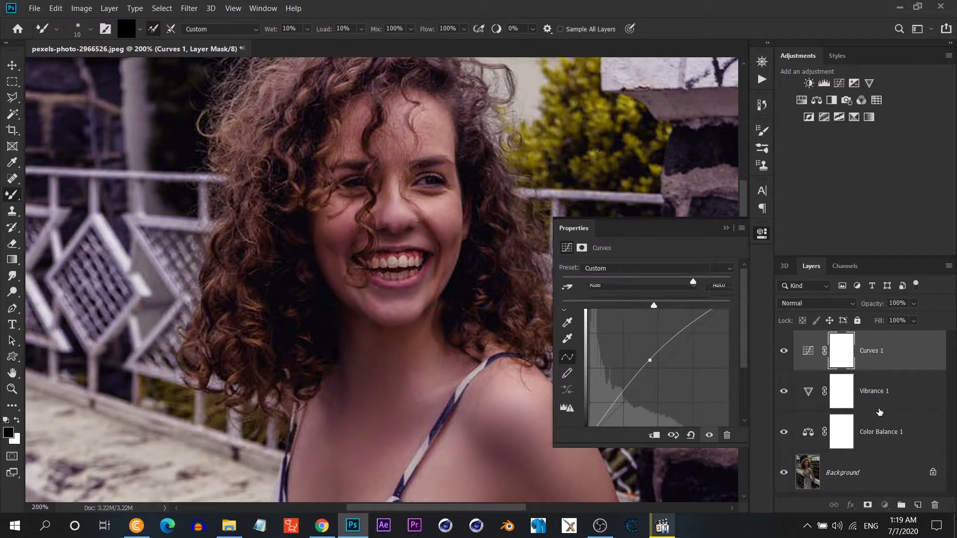
drag(914, 303, 899, 327)
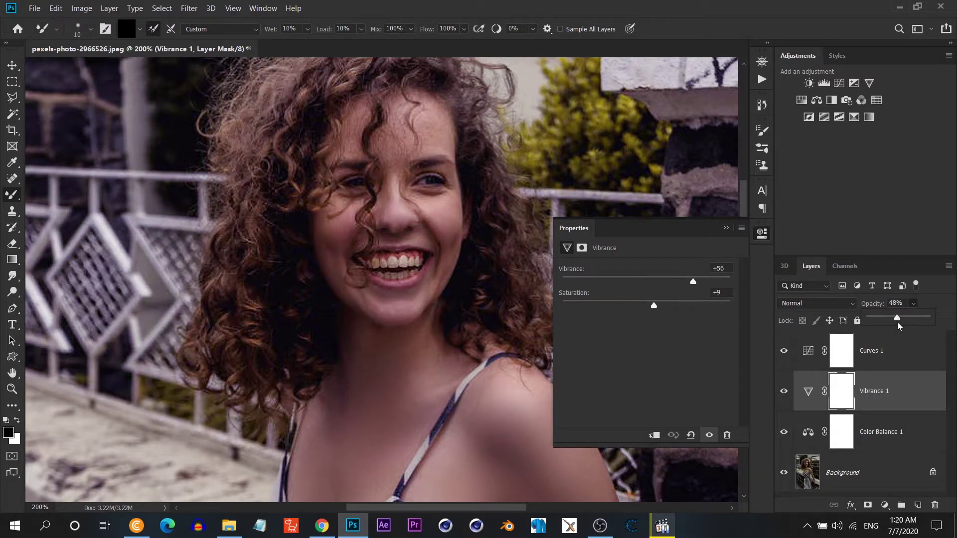
- Select the Background layer and zoom to 400% on the face via Navigator
click(877, 478)
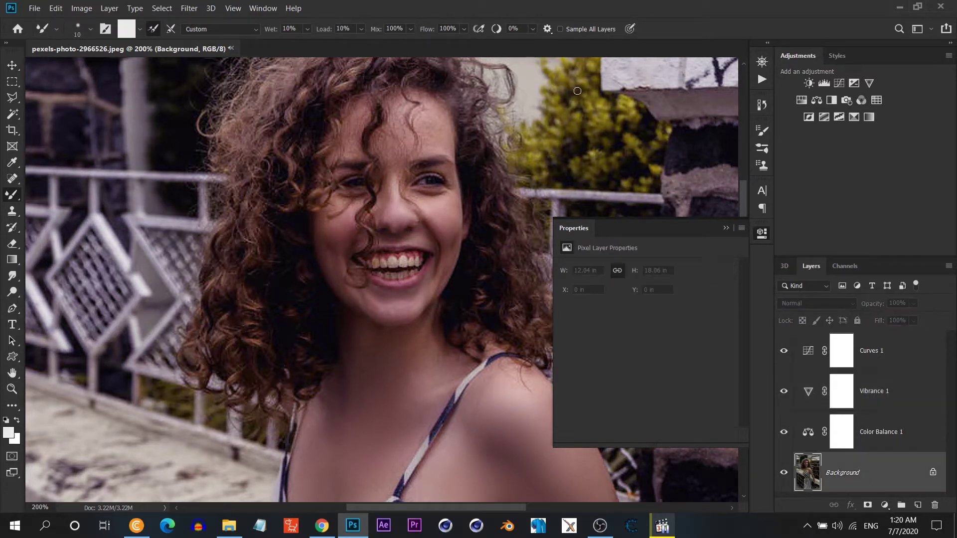
click(762, 63)
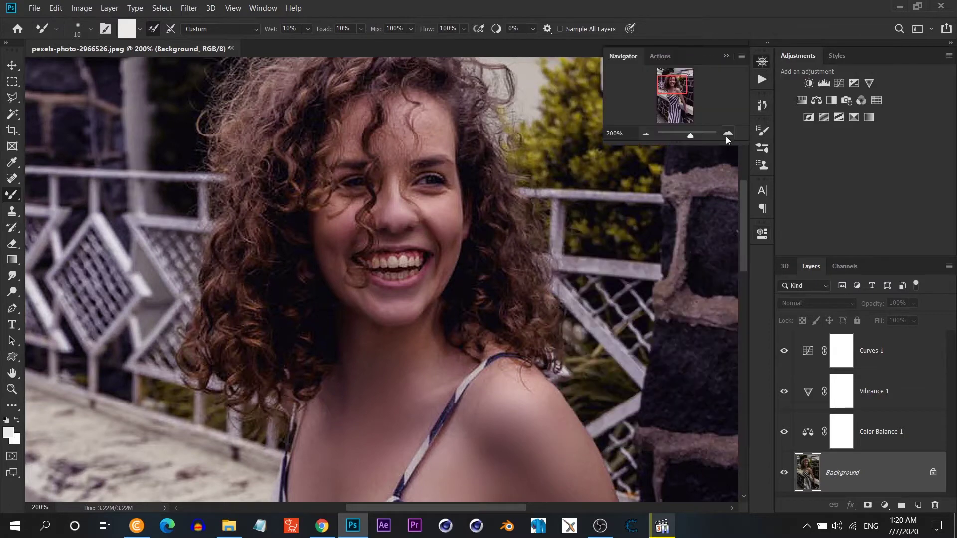
click(728, 134)
click(727, 133)
- Marquee the mouth, duplicate the Background, and mask the copy to that selection
click(12, 81)
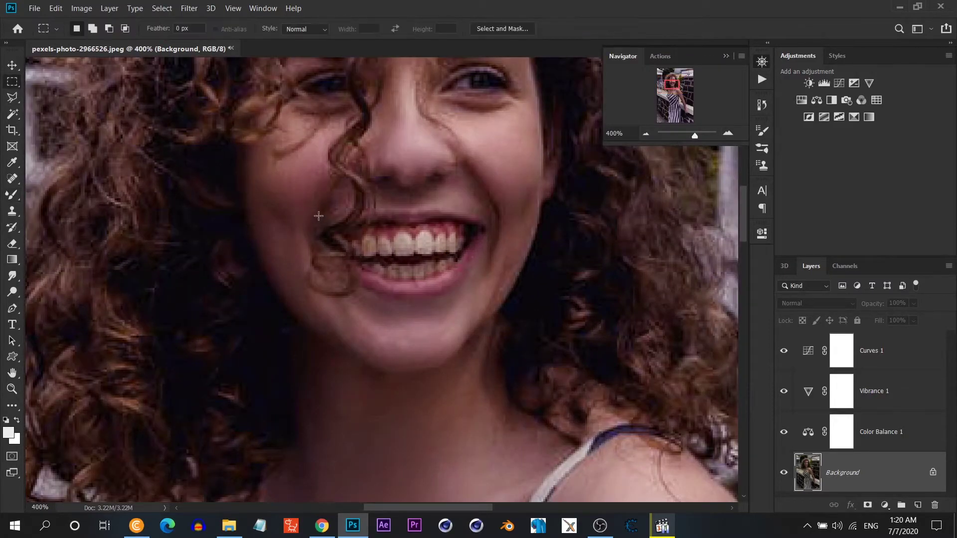
drag(309, 199, 497, 307)
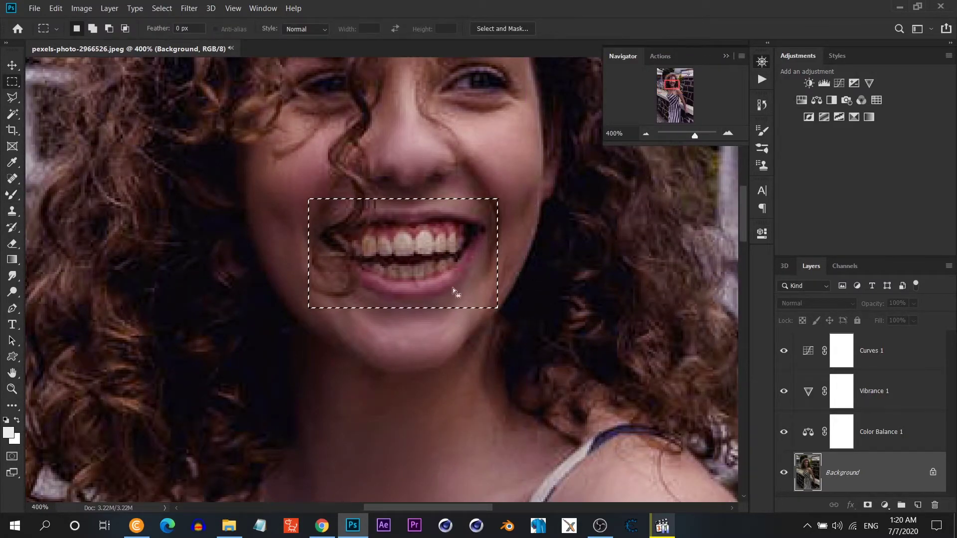
drag(851, 498, 917, 504)
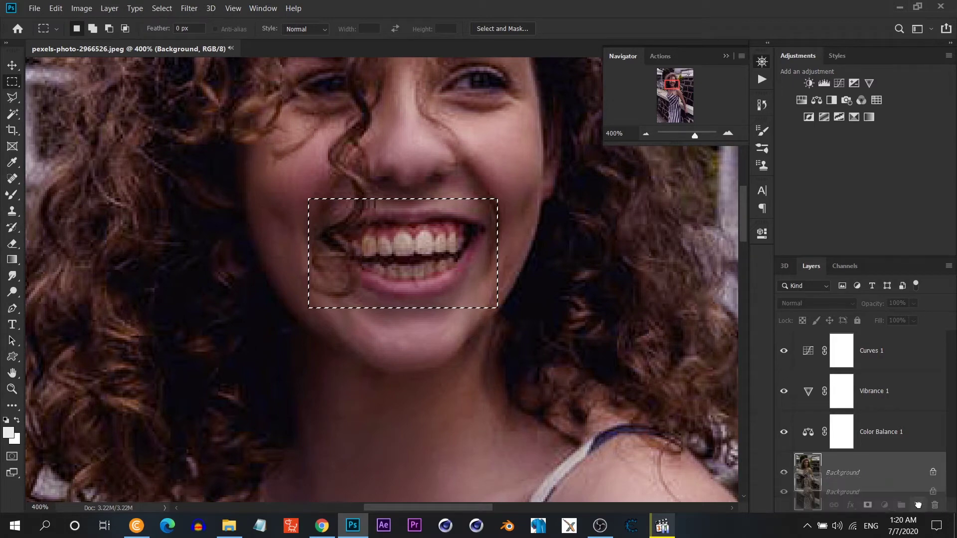
click(867, 505)
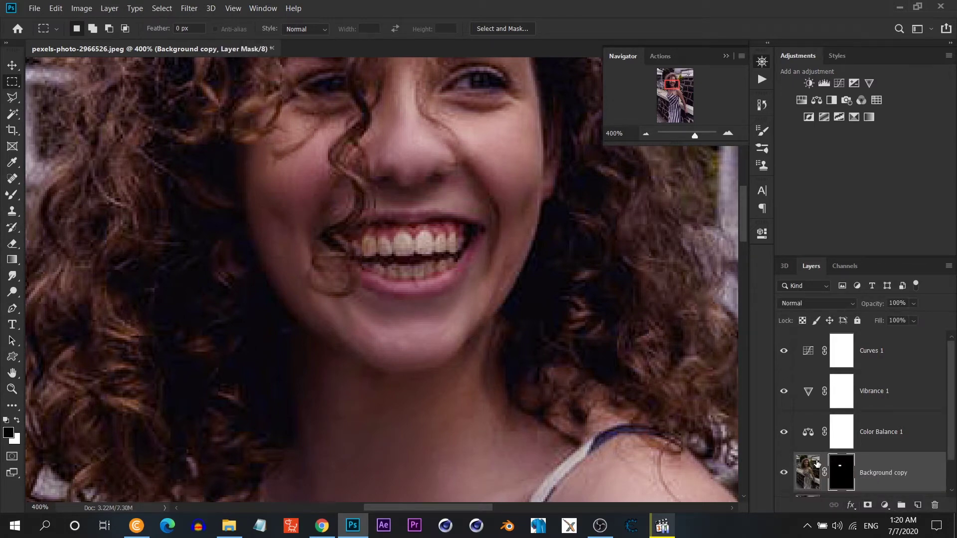
- Add a black-to-white Gradient Map clipped to the masked Background copy
click(890, 506)
click(866, 477)
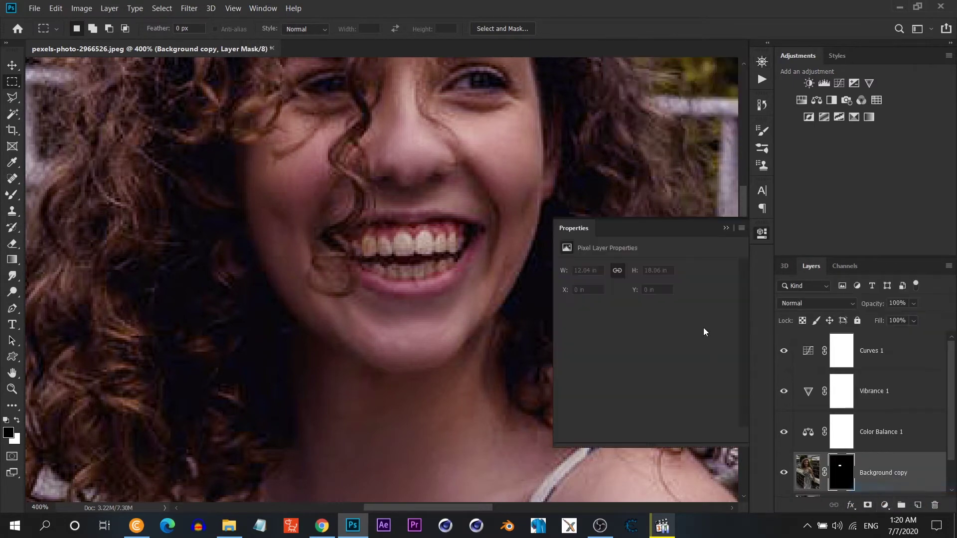
click(655, 435)
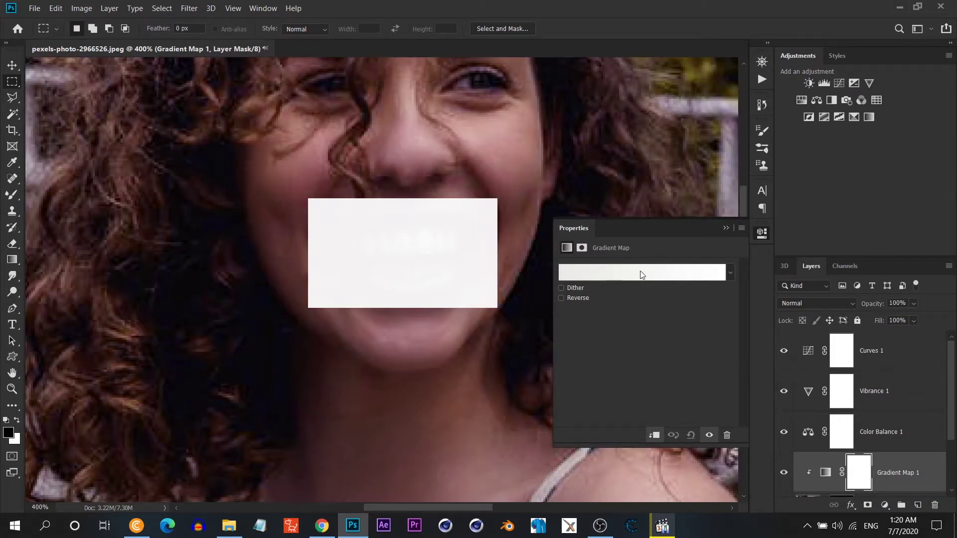
click(618, 273)
double_click(573, 372)
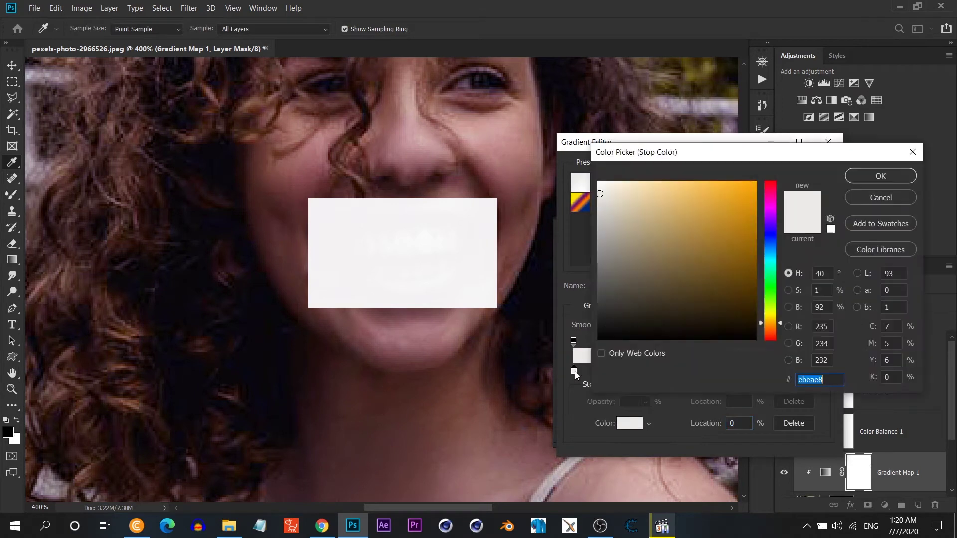
drag(601, 336, 557, 364)
click(865, 177)
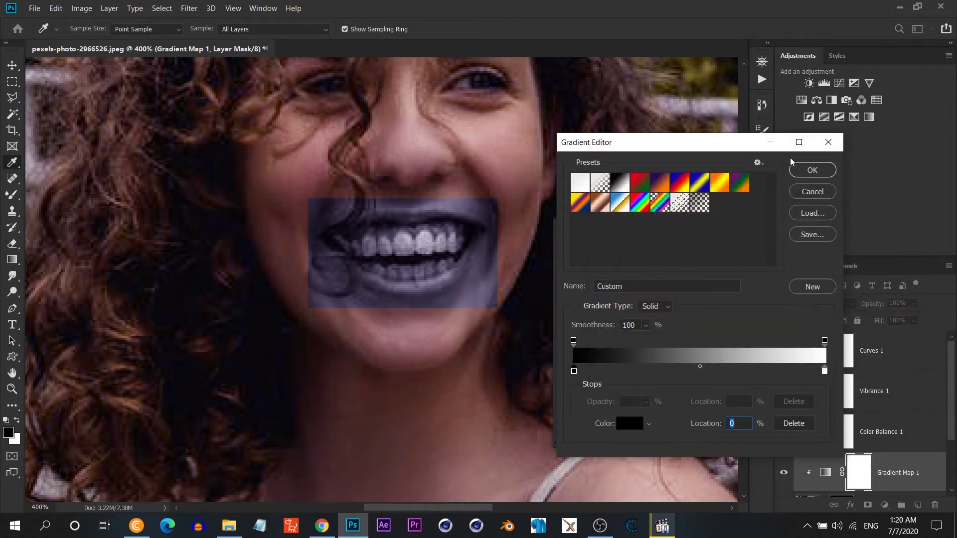
click(816, 169)
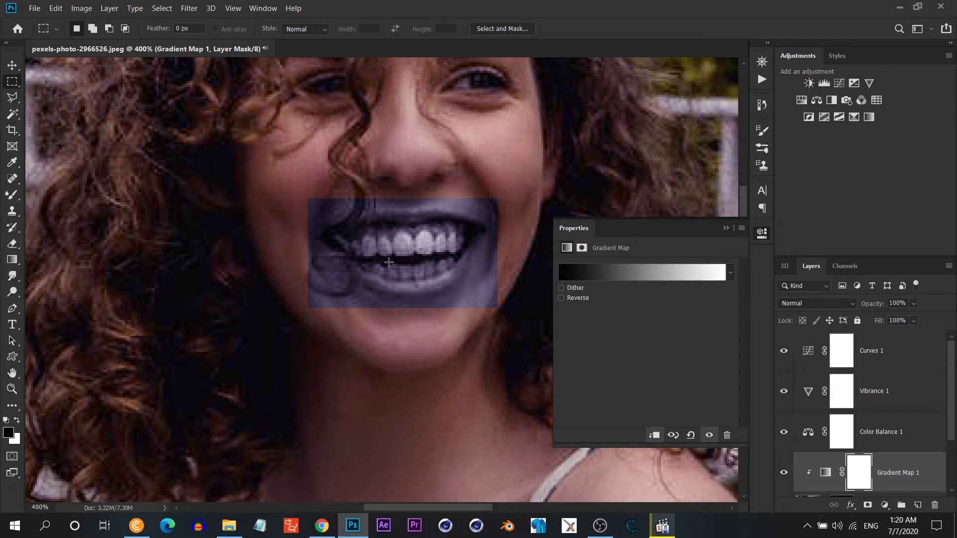
- Erase the copy's mask around the lips so only the teeth stay tinted
click(12, 243)
right_click(323, 311)
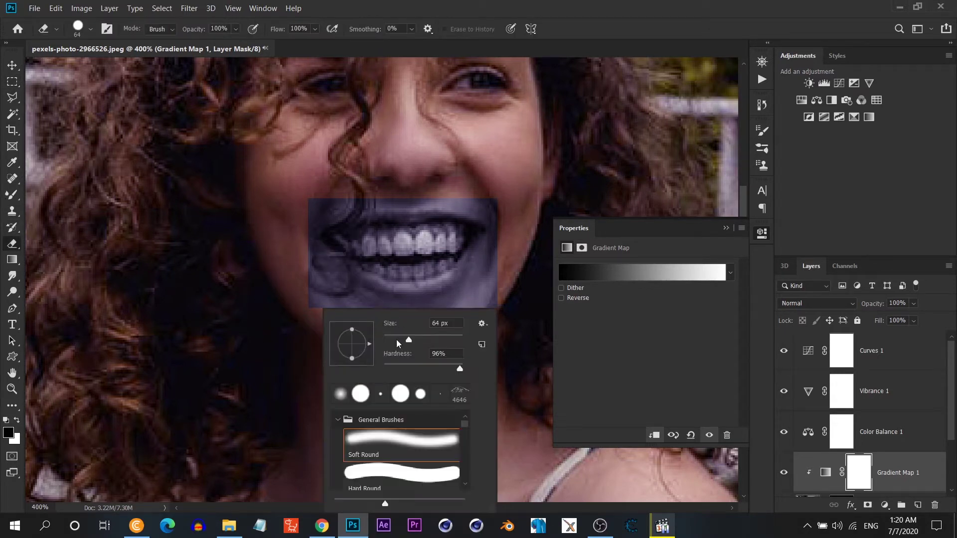
click(318, 261)
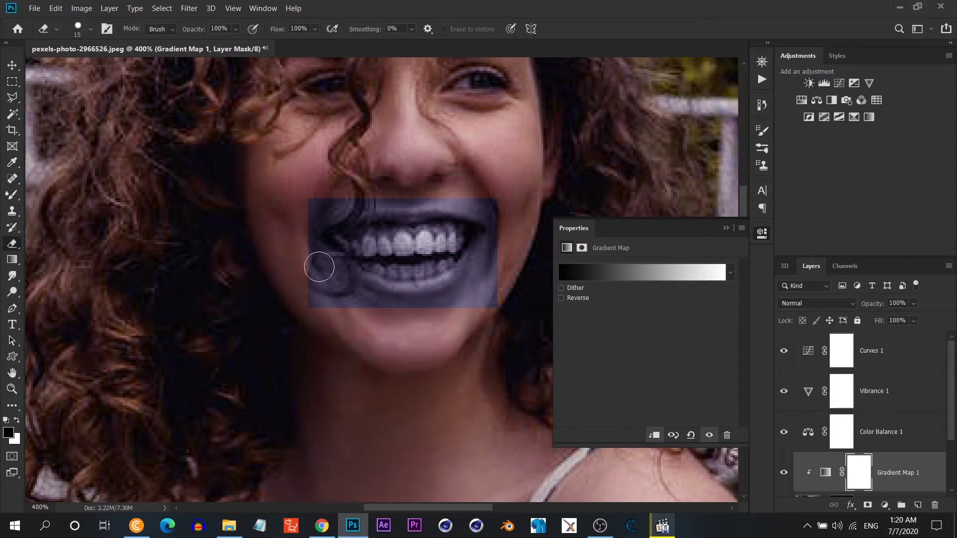
scroll(925, 436, down, 3)
click(841, 435)
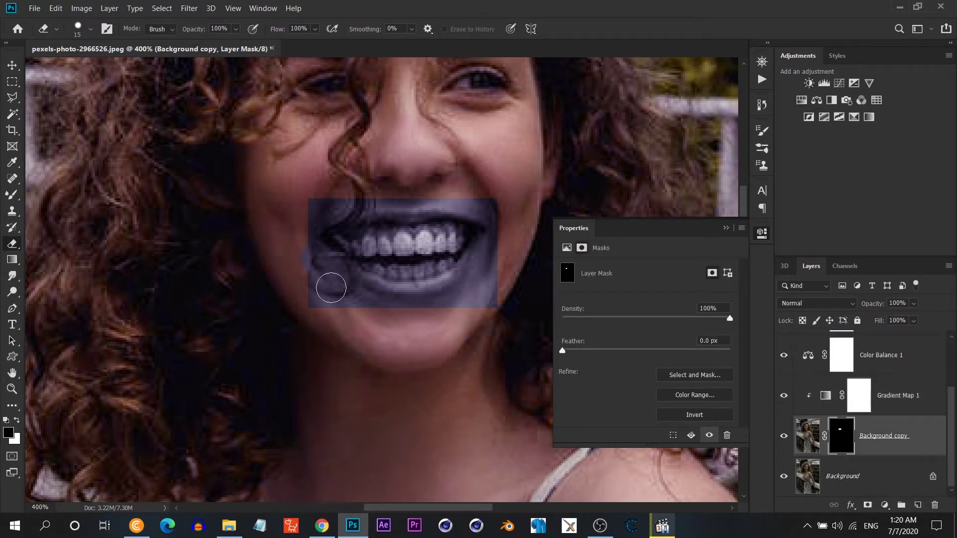
click(16, 420)
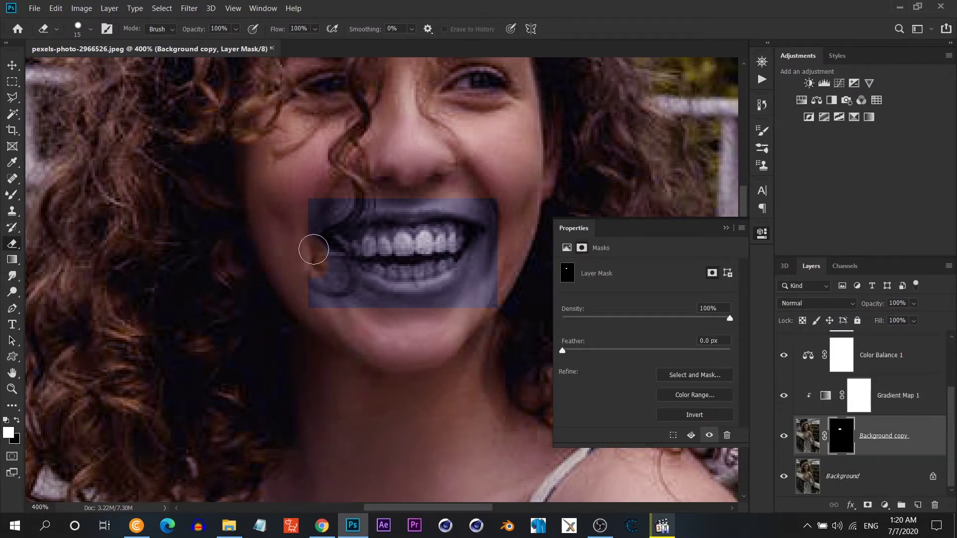
mouse_move(312, 250)
mouse_down()
mouse_move(341, 269)
mouse_move(354, 294)
mouse_move(335, 316)
mouse_move(349, 277)
mouse_move(419, 298)
mouse_up()
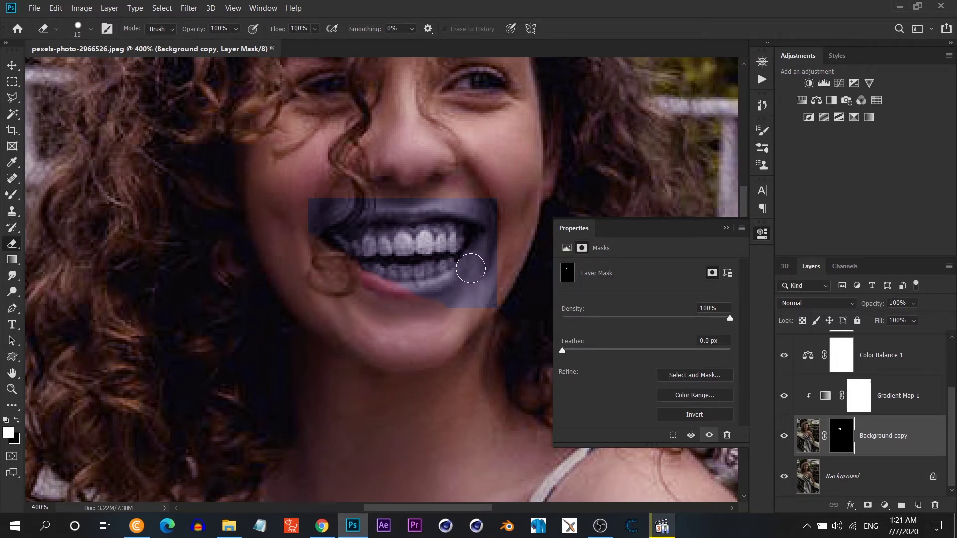
mouse_move(469, 265)
mouse_down()
mouse_move(459, 292)
mouse_move(490, 311)
mouse_up()
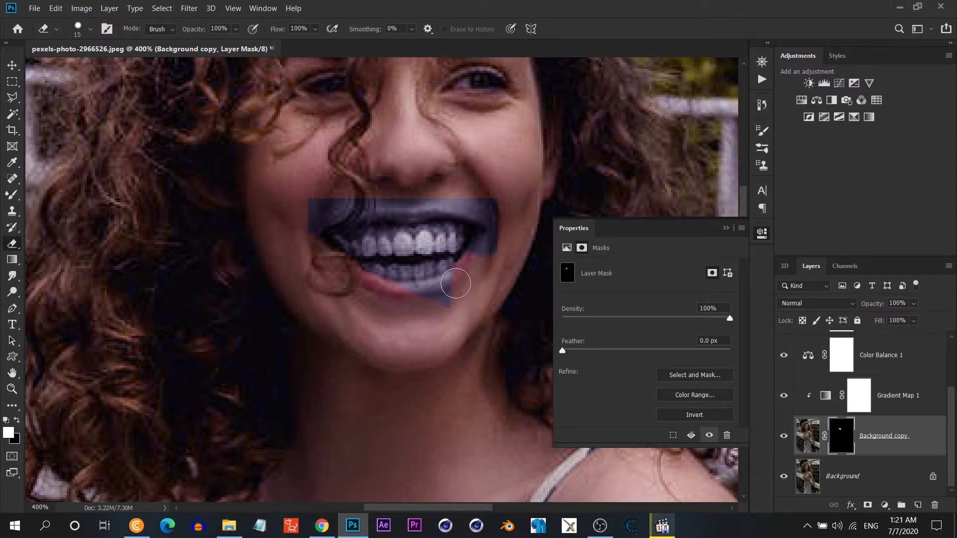
drag(453, 273, 429, 298)
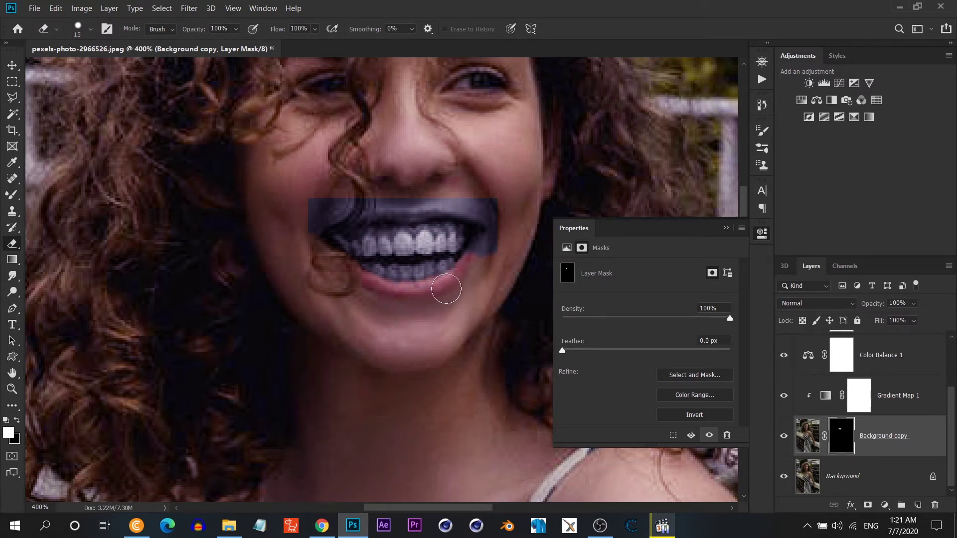
mouse_move(478, 252)
mouse_down()
mouse_move(477, 192)
mouse_move(316, 223)
mouse_move(361, 198)
mouse_move(305, 201)
mouse_move(352, 225)
mouse_move(440, 221)
mouse_up()
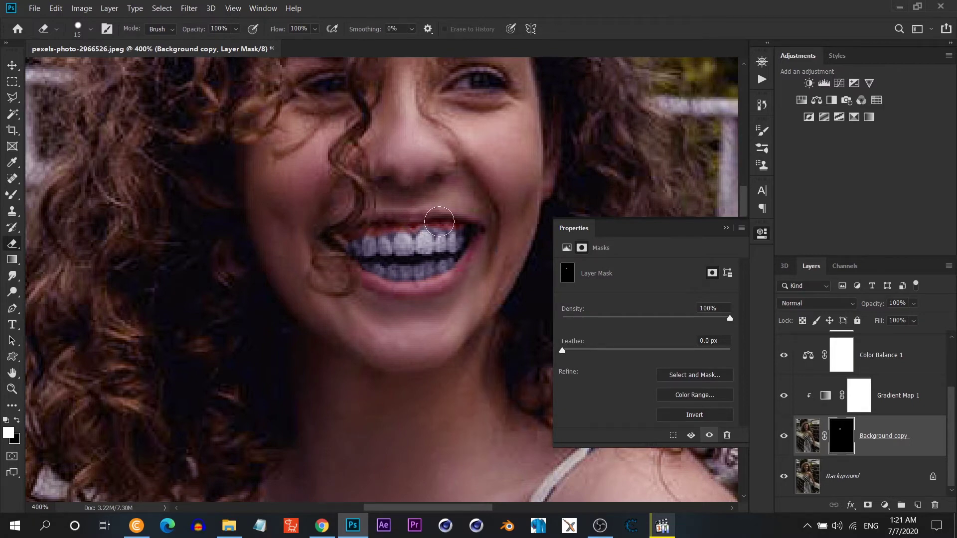
click(824, 396)
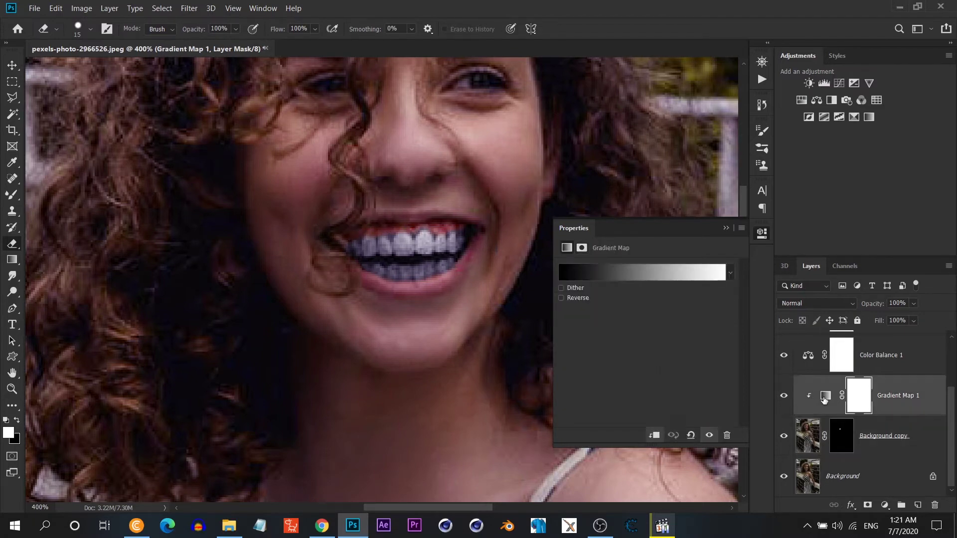
- Recolor the gradient's dark stop red, adding then deleting a trial middle stop
click(653, 273)
double_click(573, 371)
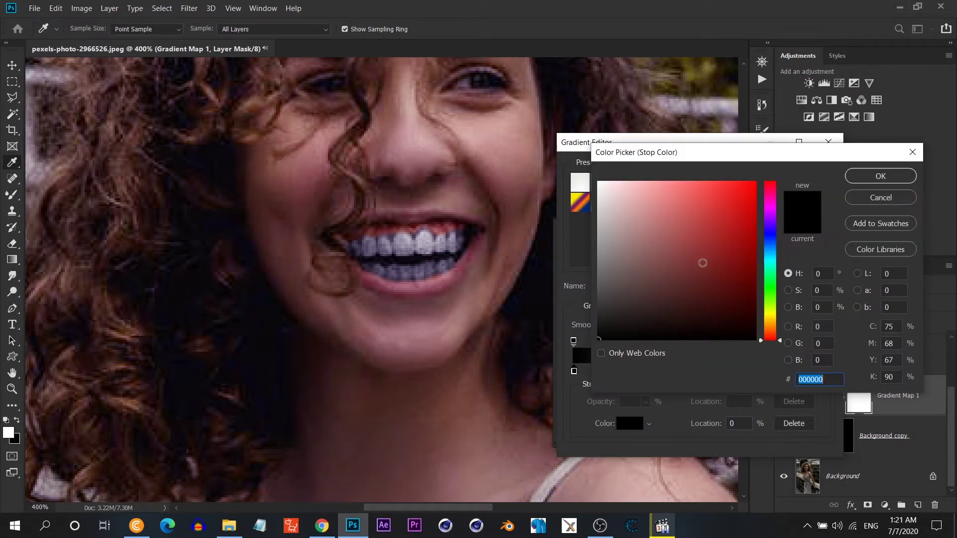
drag(703, 263, 756, 181)
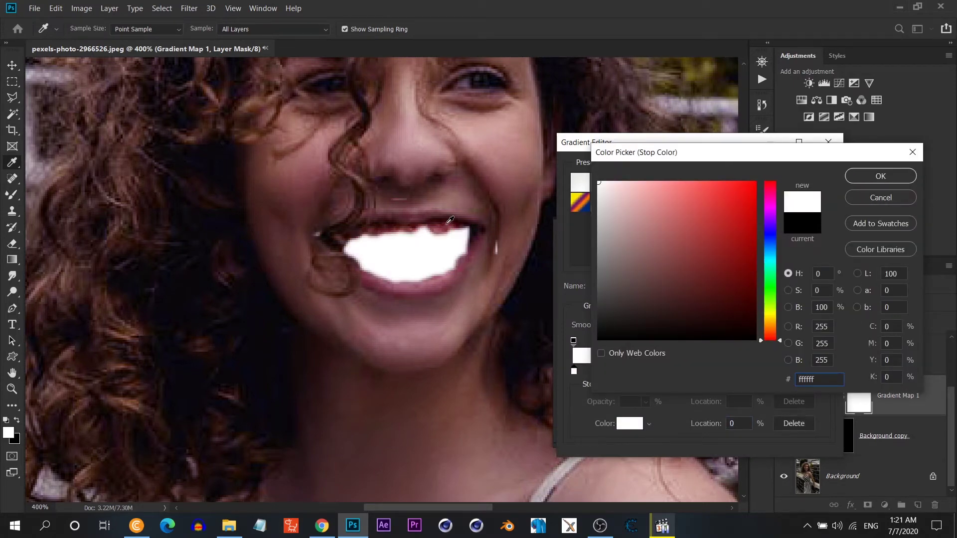
drag(709, 218, 708, 194)
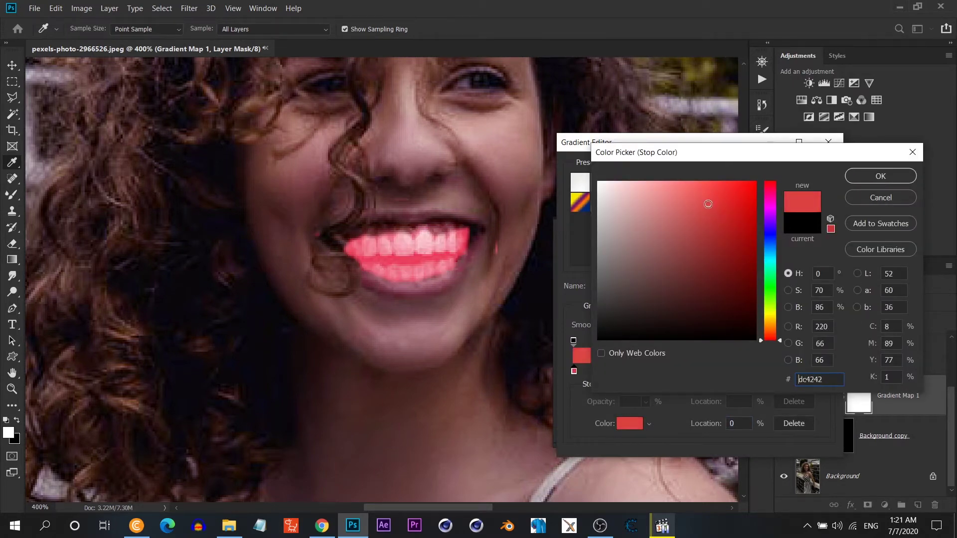
click(719, 192)
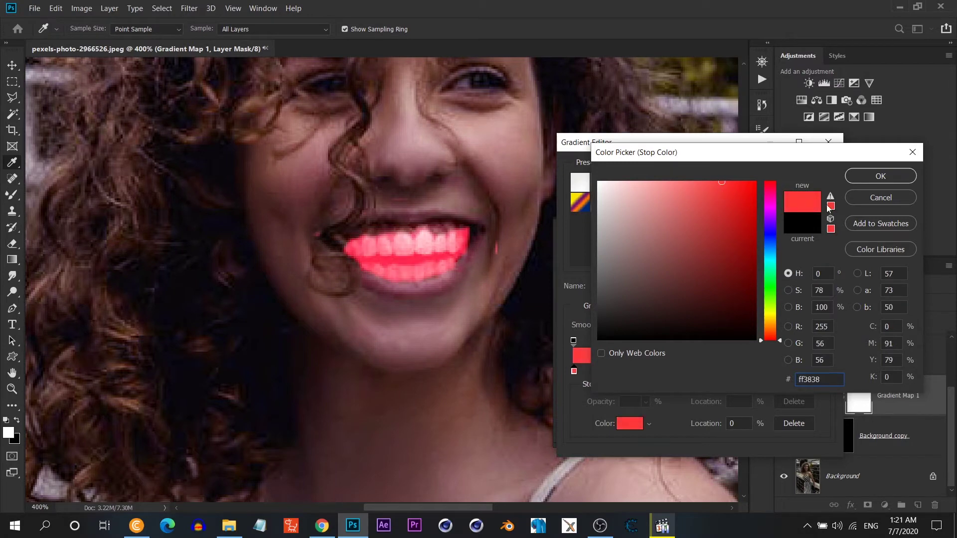
click(880, 176)
click(700, 370)
double_click(698, 370)
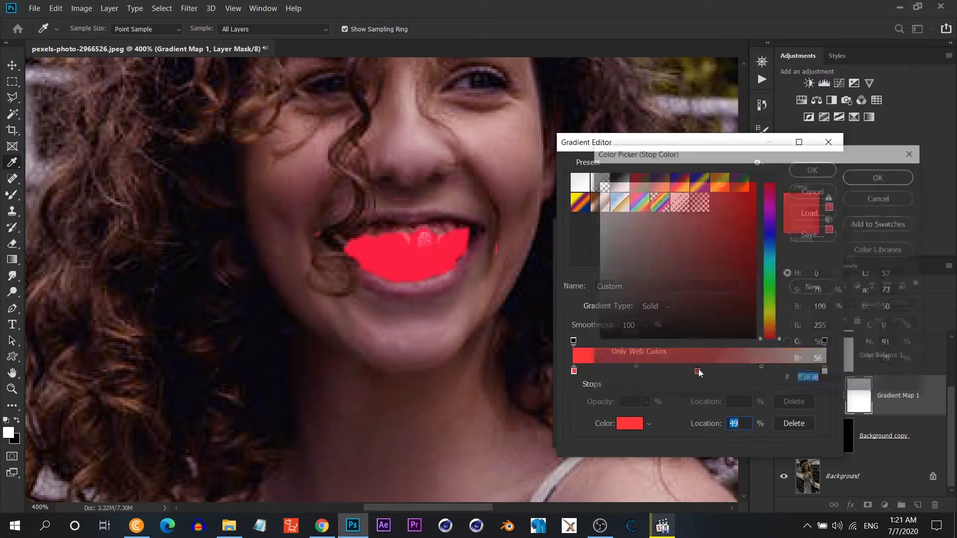
click(880, 197)
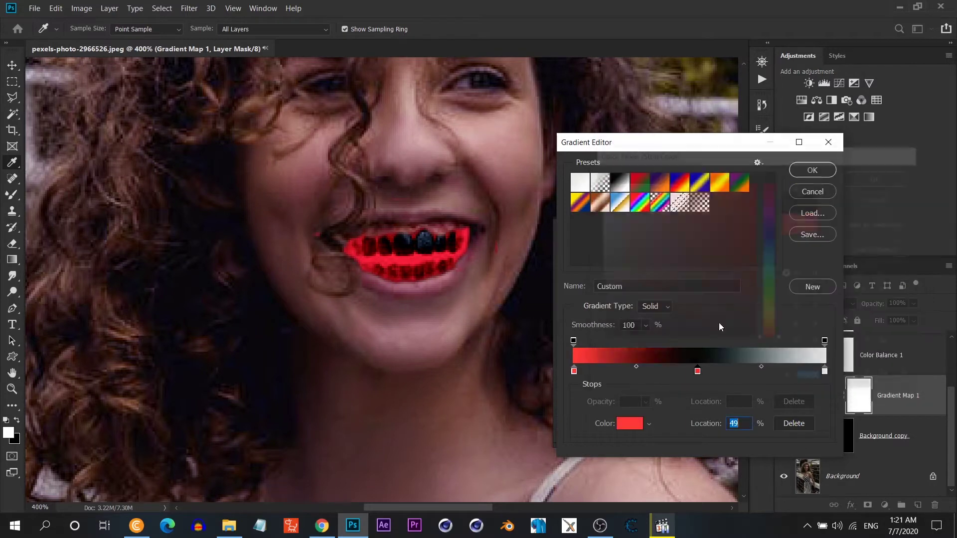
click(792, 423)
- Set the left stop to crimson #af2c38 and move the midpoint to 30%
click(574, 370)
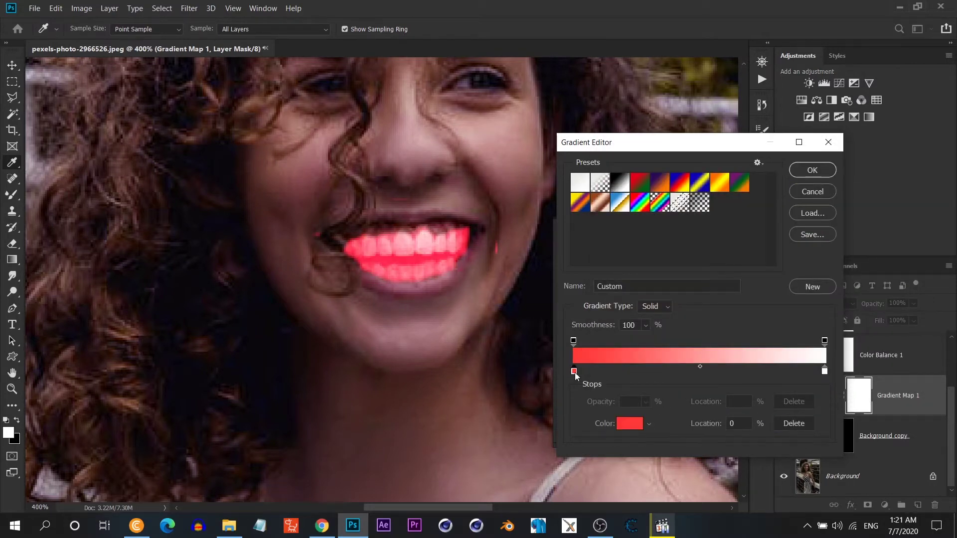
double_click(574, 370)
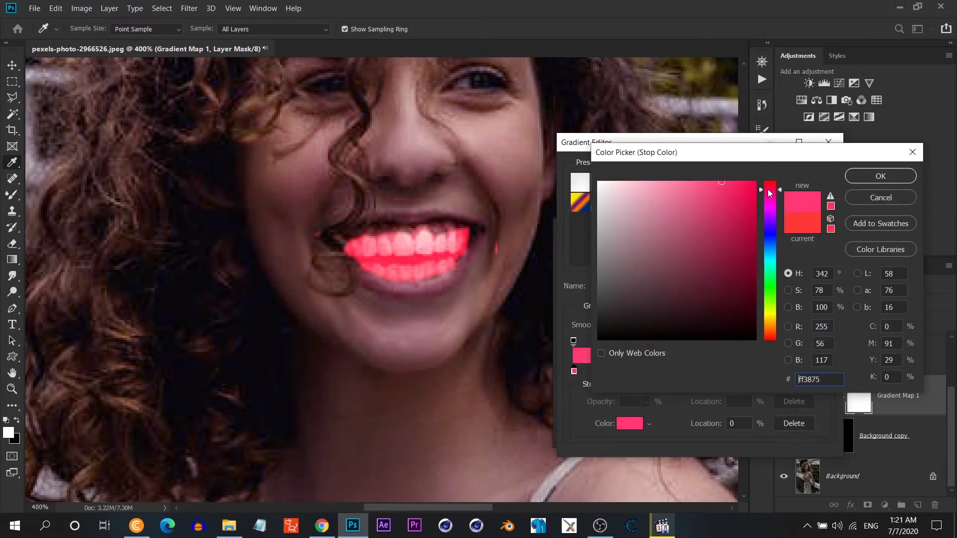
text(ae154b)
drag(733, 251, 716, 231)
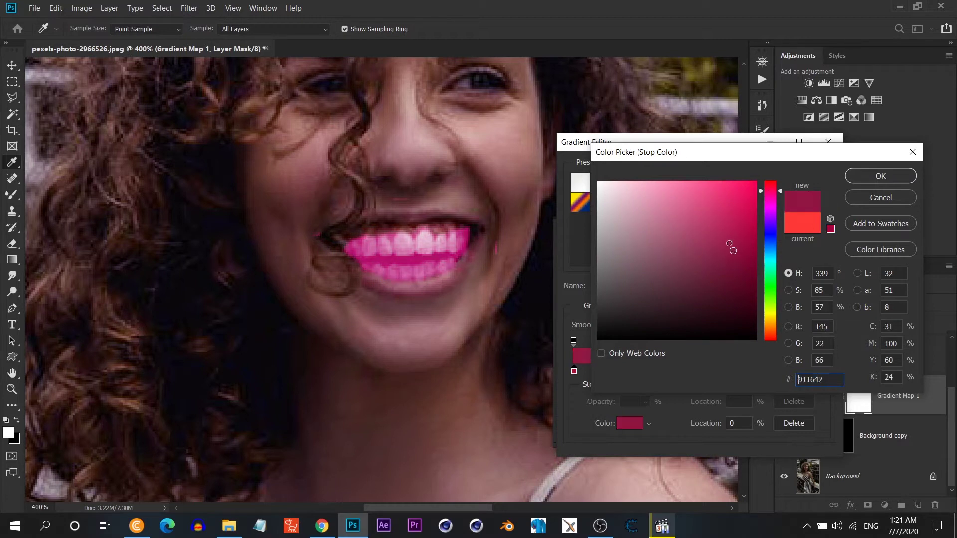
drag(772, 196, 769, 184)
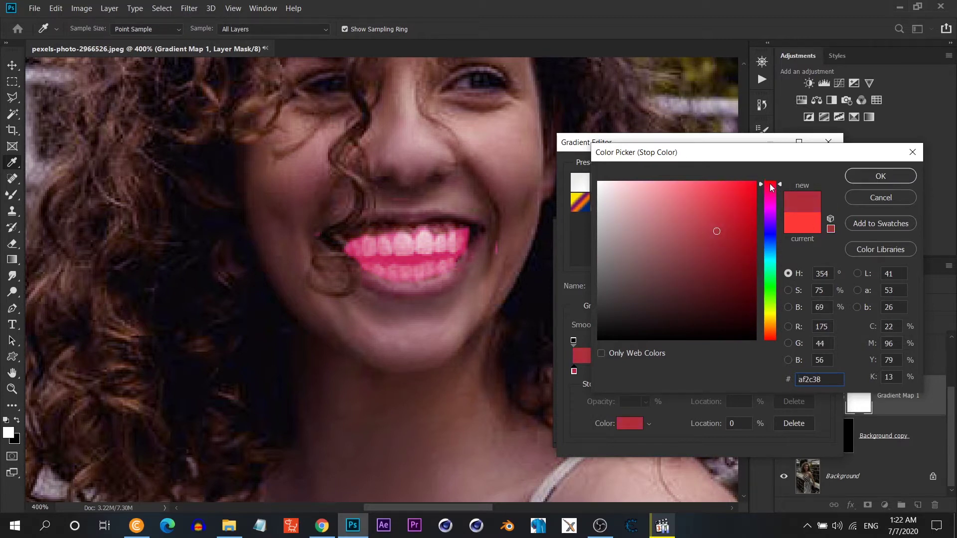
click(869, 178)
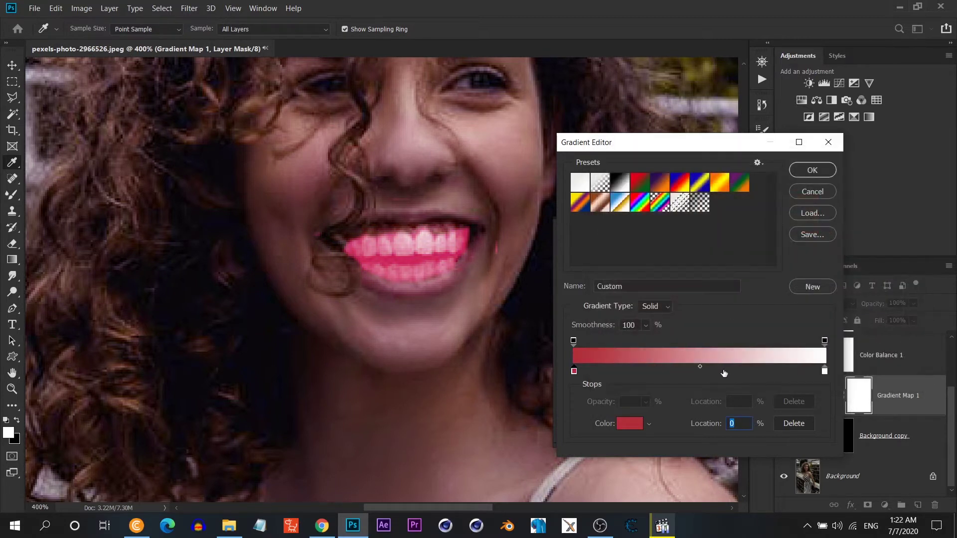
drag(697, 370, 651, 369)
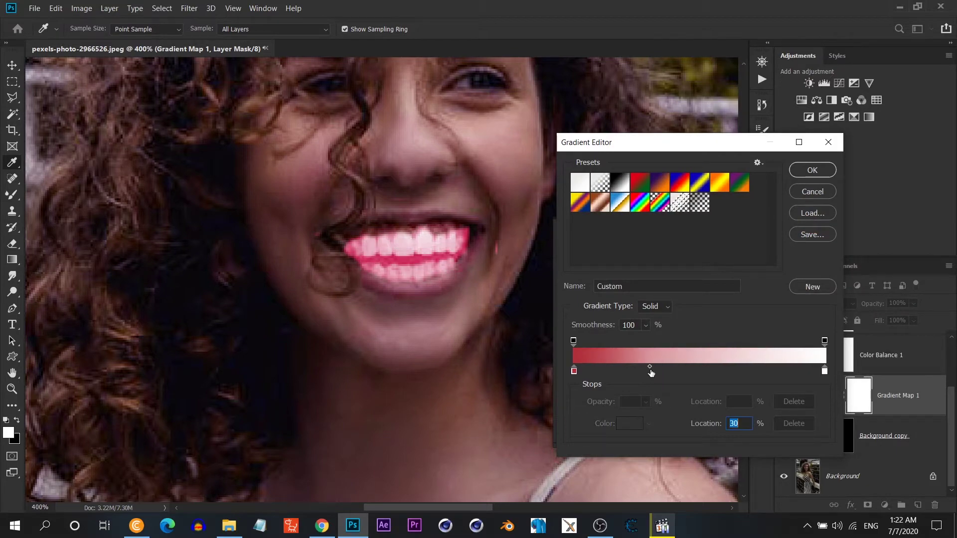
click(812, 170)
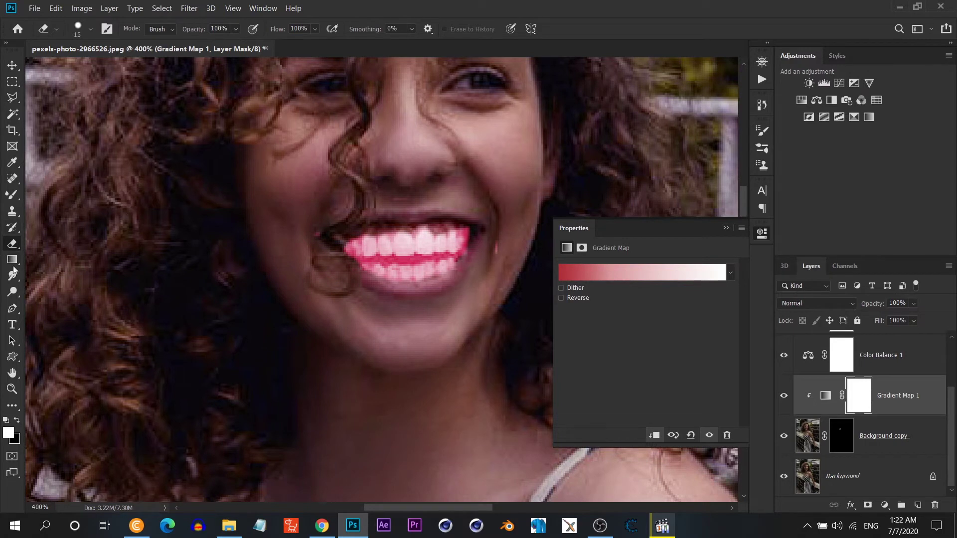
- Erase the pink tint at both mouth corners and, with a 6 px brush, along the lower teeth
drag(337, 251, 331, 261)
drag(480, 234, 476, 249)
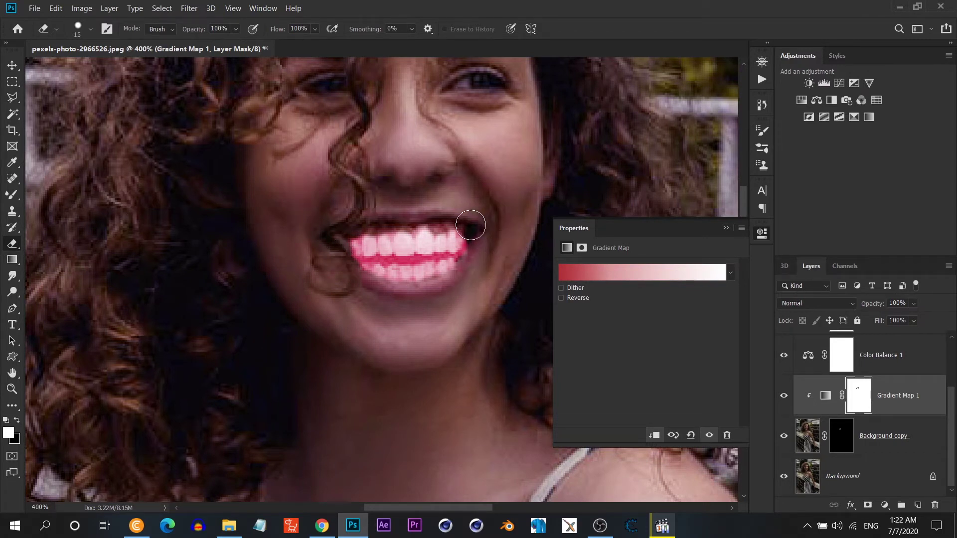
right_click(487, 271)
drag(544, 301, 543, 301)
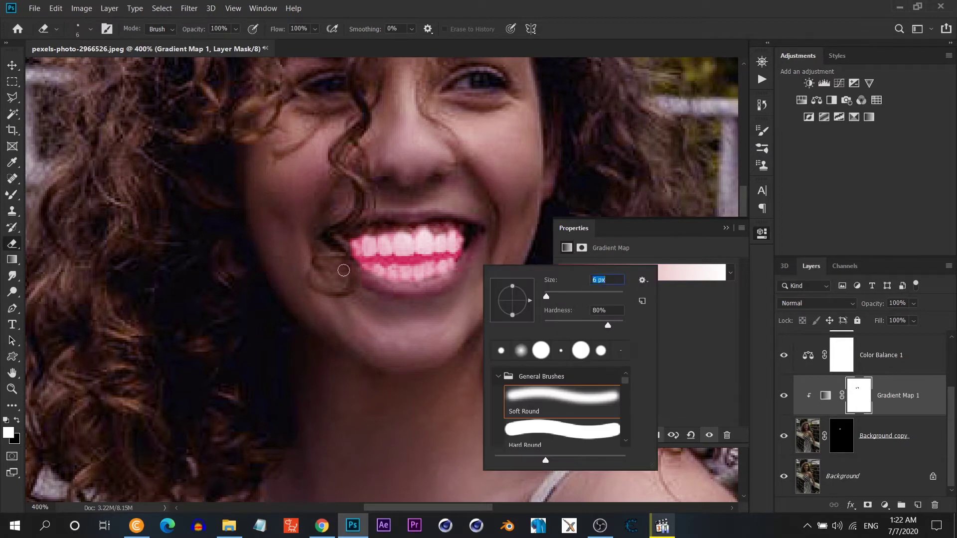
click(344, 268)
drag(348, 261, 459, 255)
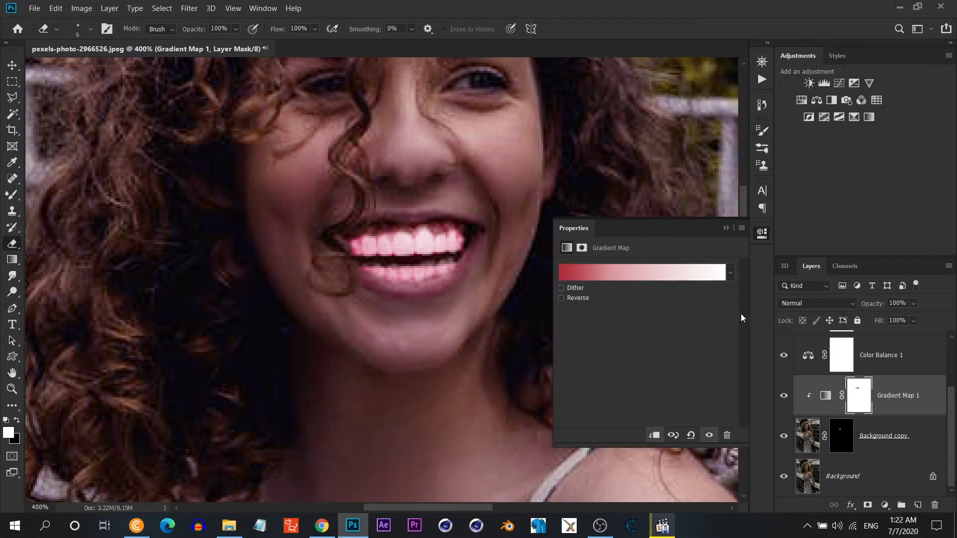
- Darken the gradient's dark stop to deep maroon #482326
click(605, 270)
double_click(573, 371)
click(682, 273)
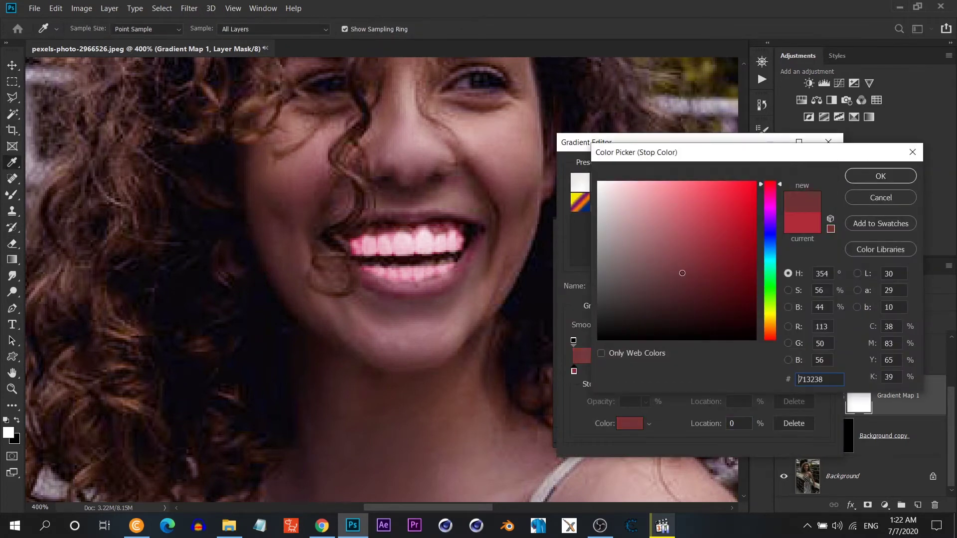
drag(690, 271, 680, 295)
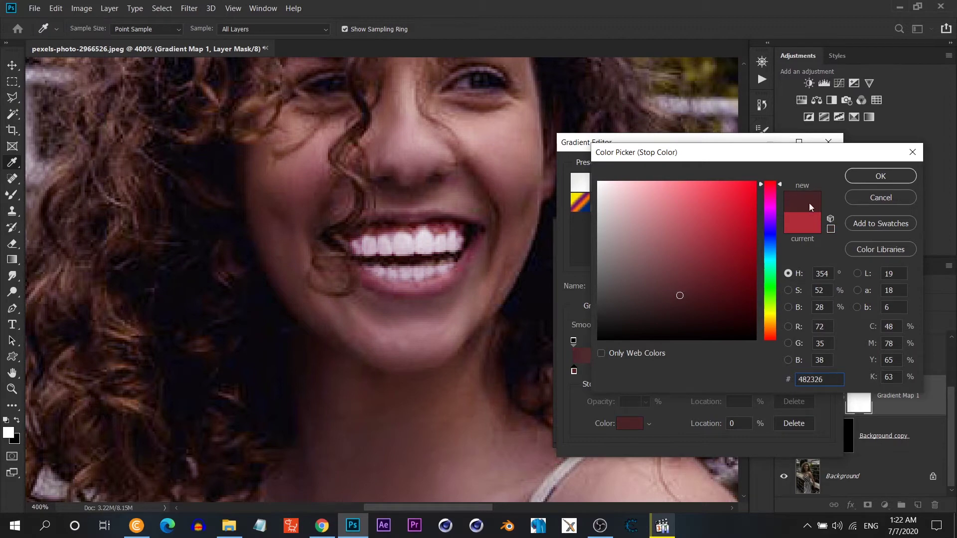
key(Return)
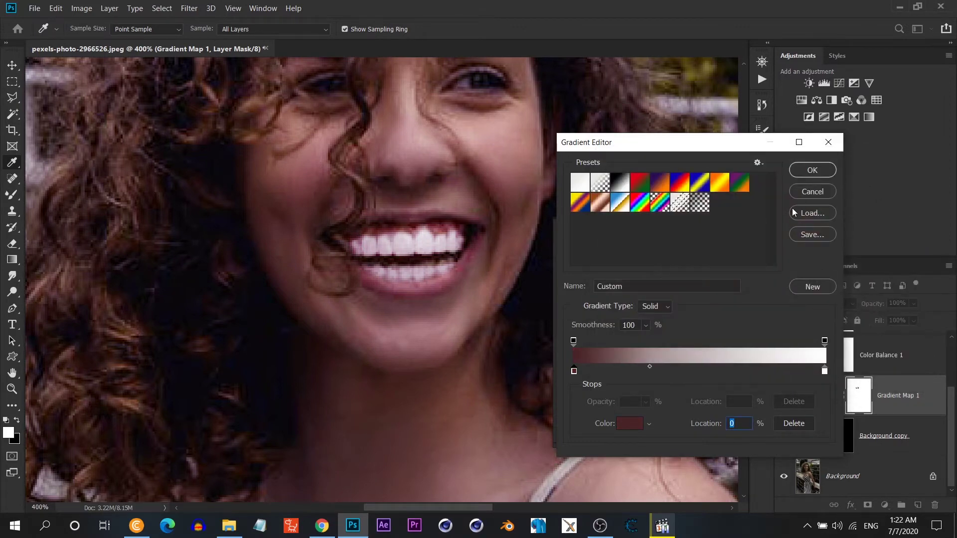
click(812, 170)
- Zoom out to the whole photo and toggle the teeth layers to compare the whitening
click(803, 274)
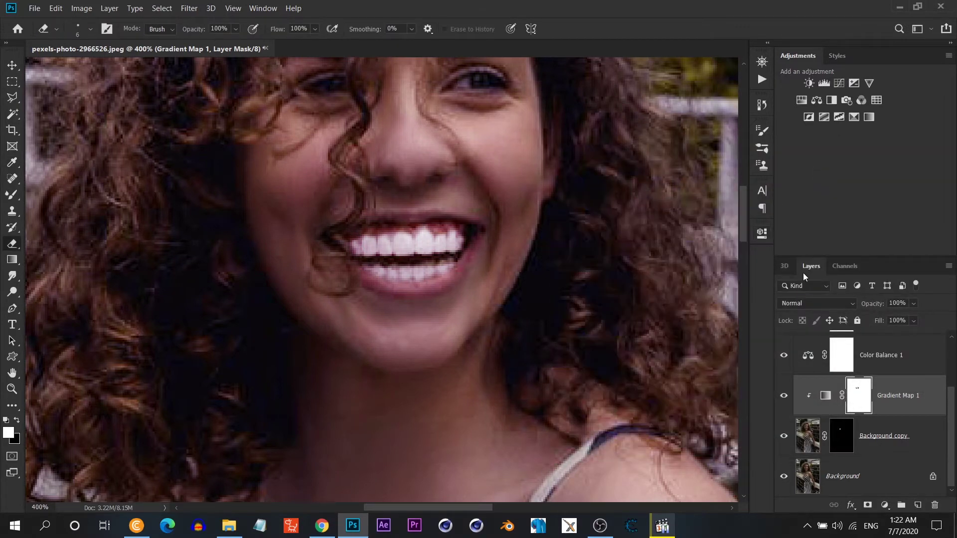
click(783, 436)
click(783, 436)
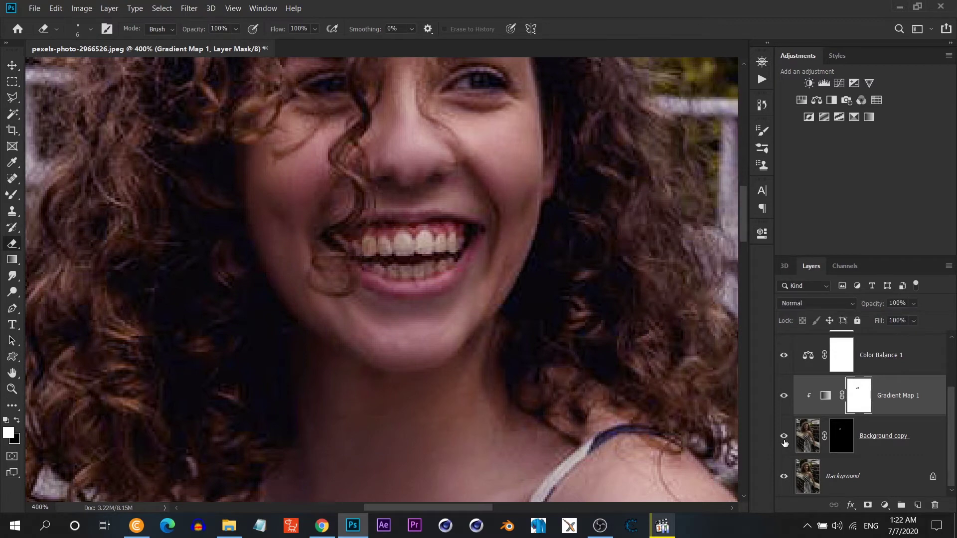
click(760, 62)
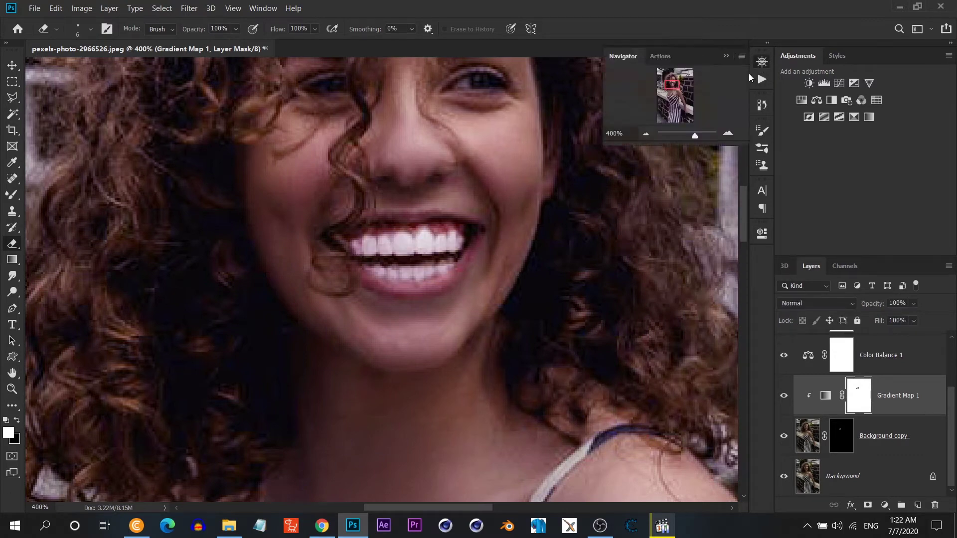
click(645, 134)
click(645, 134)
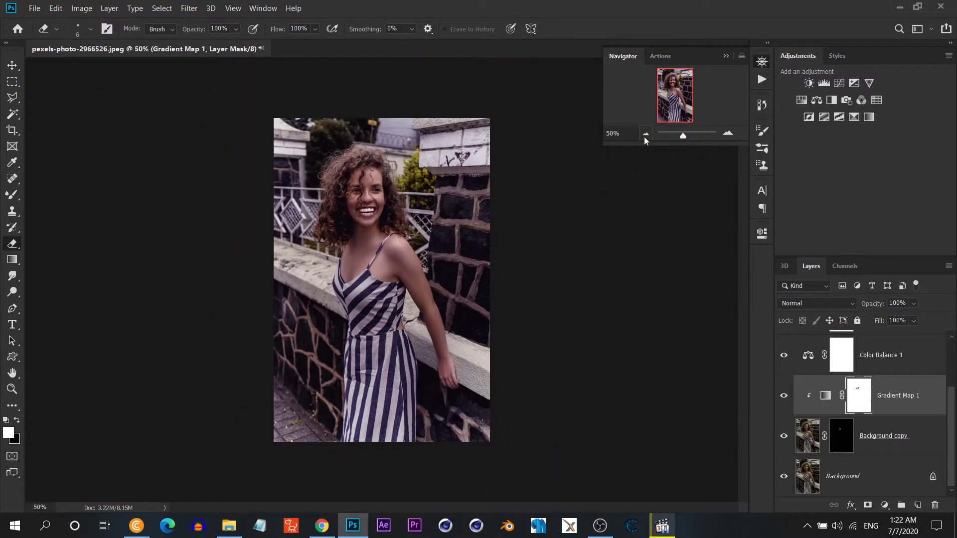
click(784, 435)
click(783, 435)
click(784, 437)
- Change Gradient Map 1's light stop from white to grey #c6c6c6
double_click(831, 395)
click(711, 273)
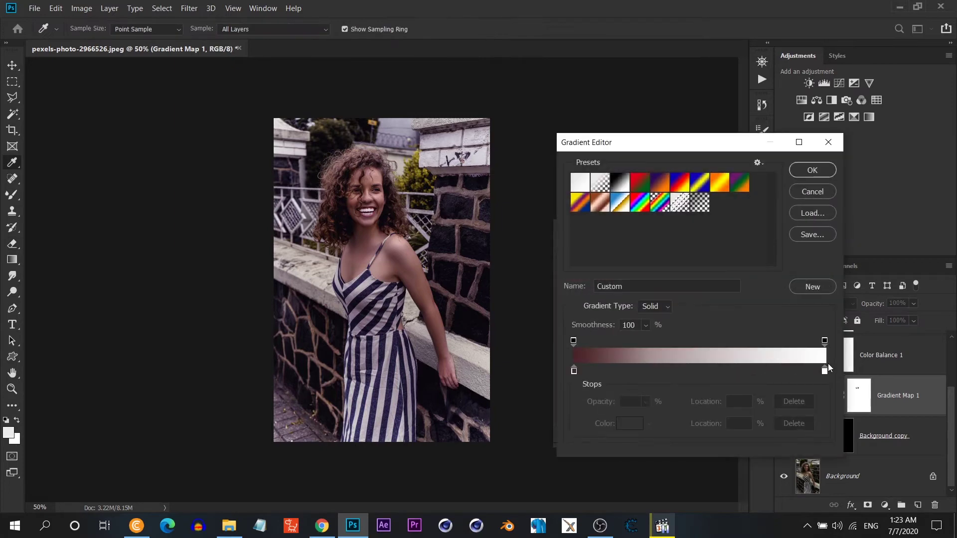
double_click(824, 371)
mouse_move(617, 199)
mouse_down()
mouse_move(591, 202)
mouse_move(589, 216)
mouse_up()
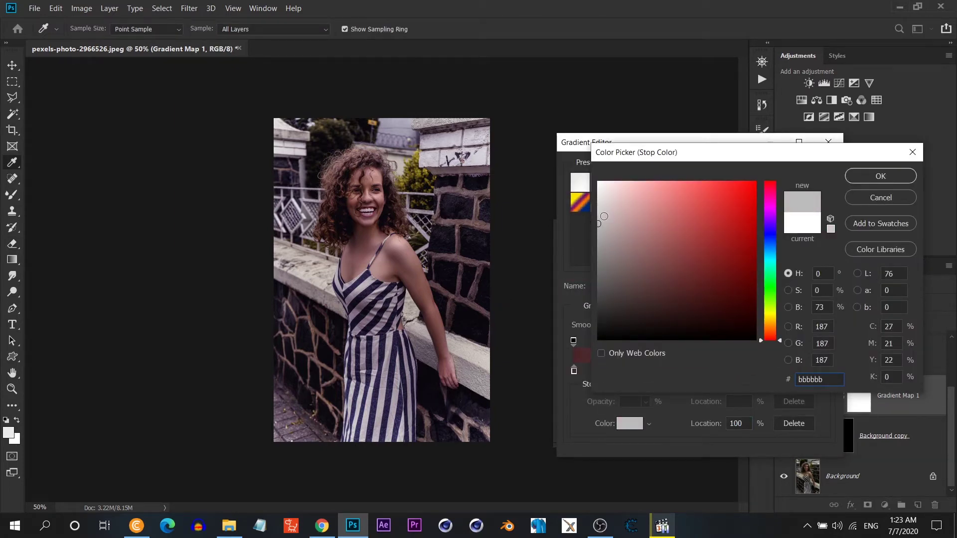
click(867, 177)
click(812, 169)
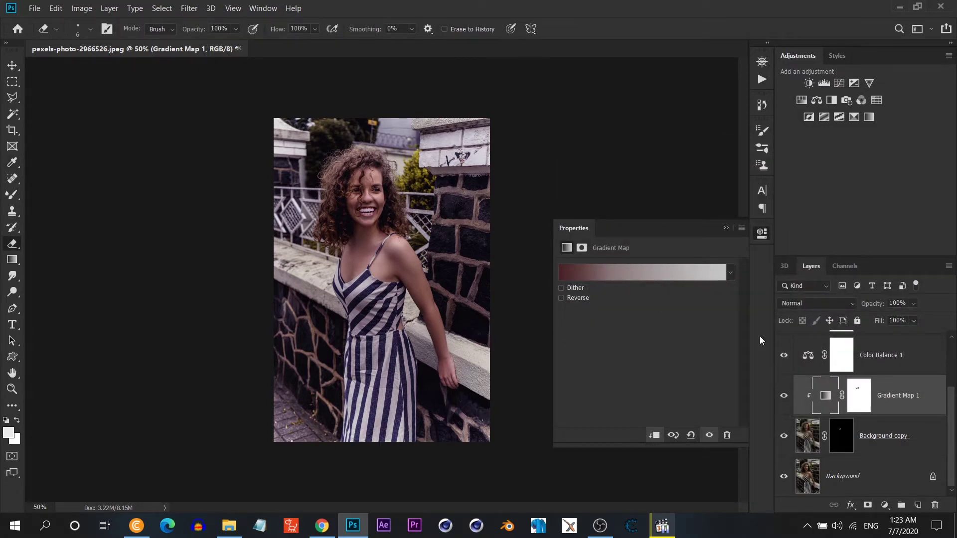
- Zoom in to 200% on the face, then back out to the whole photo
click(762, 61)
click(728, 133)
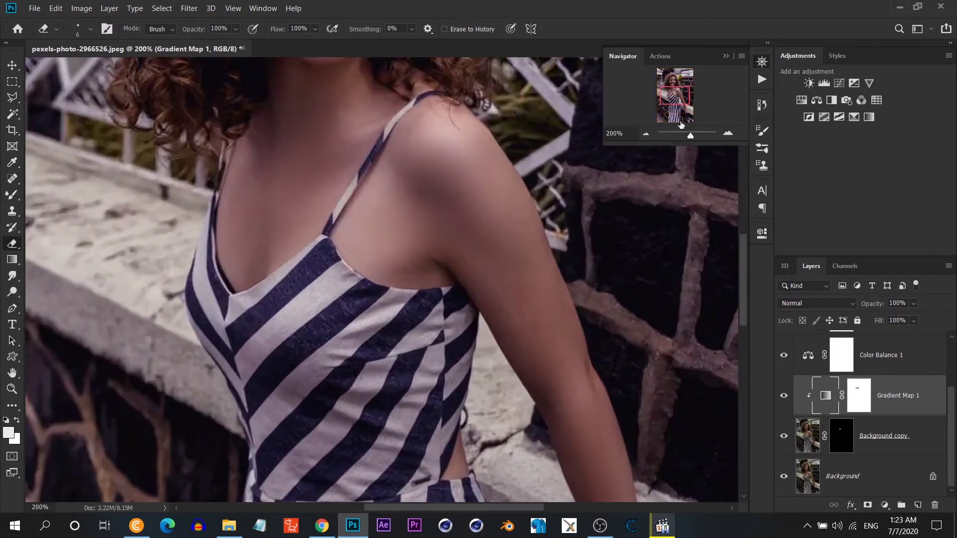
drag(683, 105, 676, 89)
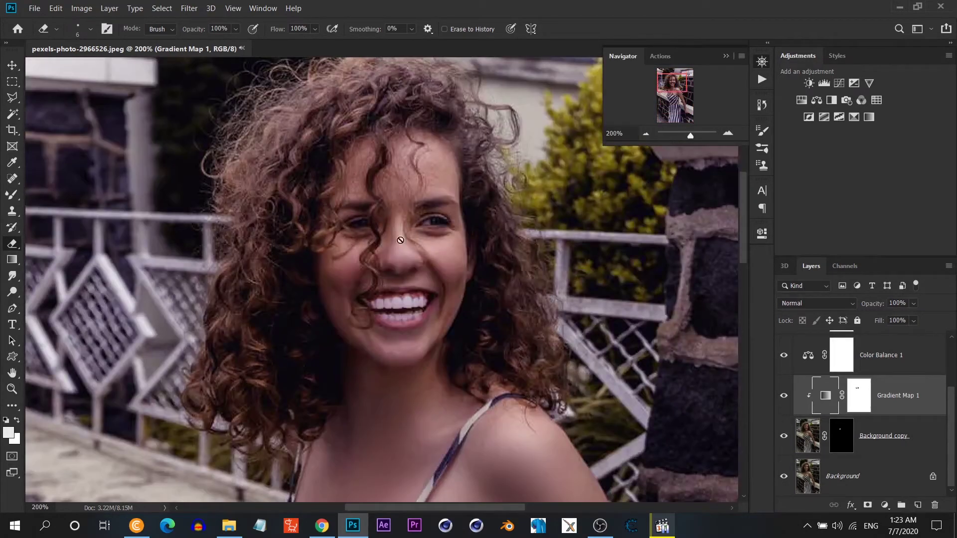
click(645, 134)
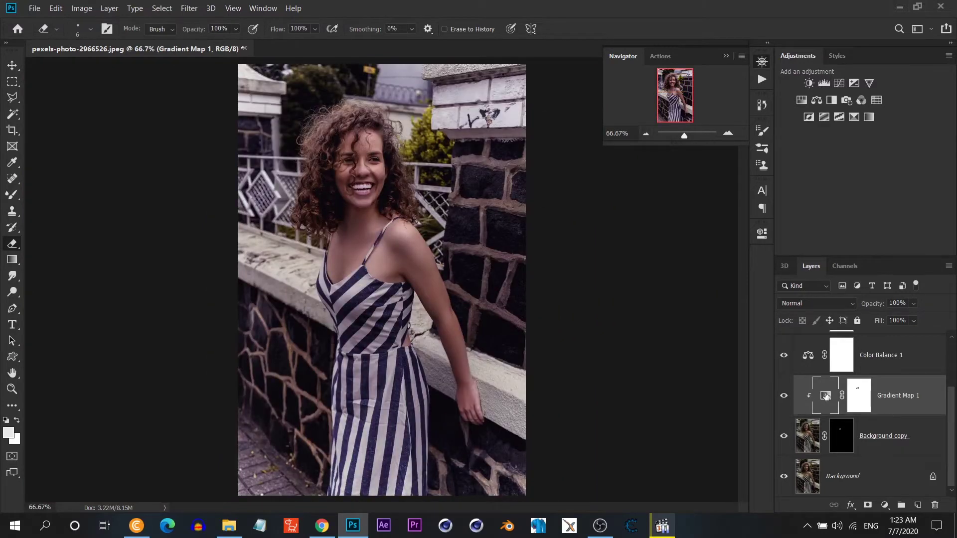
scroll(825, 396, up, 2)
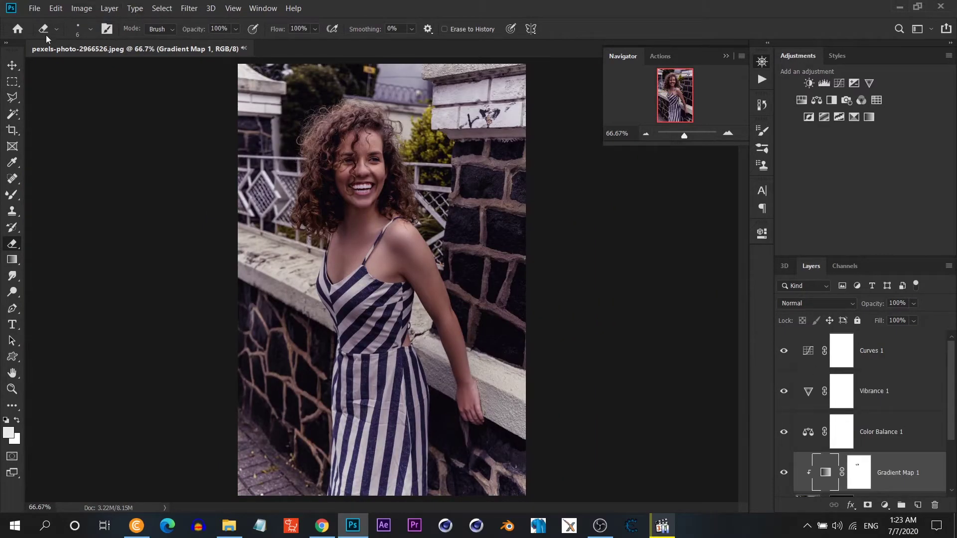
scroll(893, 402, down, 2)
- Select Background copy, pick the Gradient tool, and target the Curves 1 layer
click(887, 439)
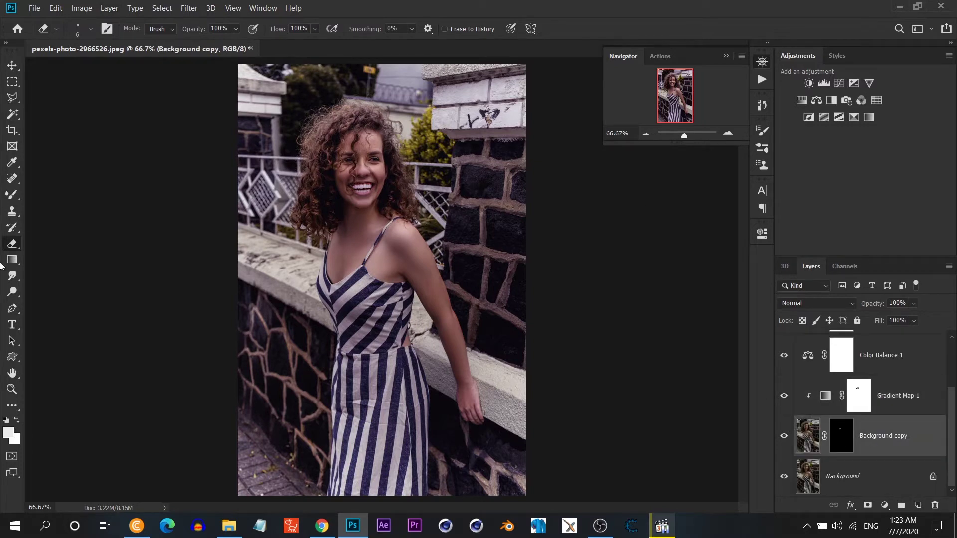
click(11, 260)
scroll(894, 448, up, 2)
click(894, 351)
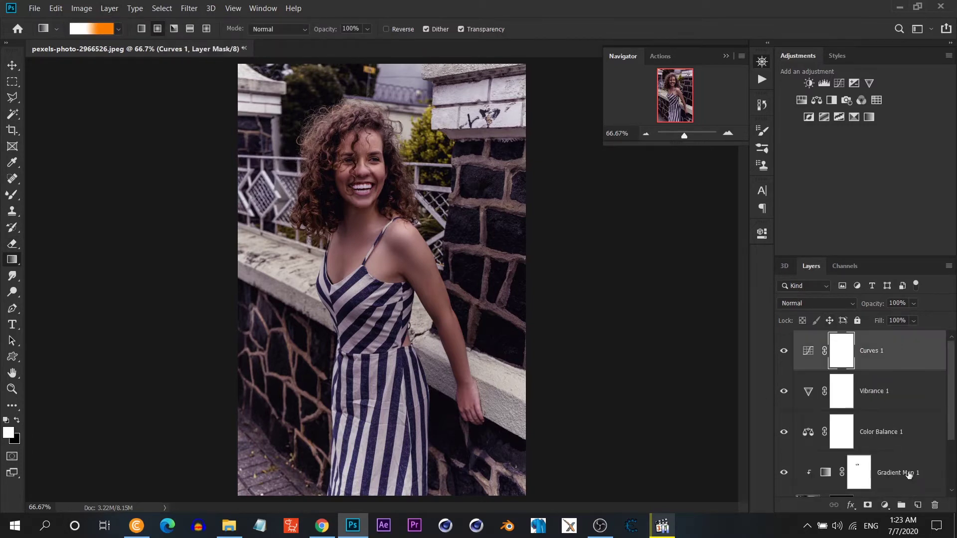
- Add a Gradient Fill layer and draw radial gradients on its mask
click(885, 505)
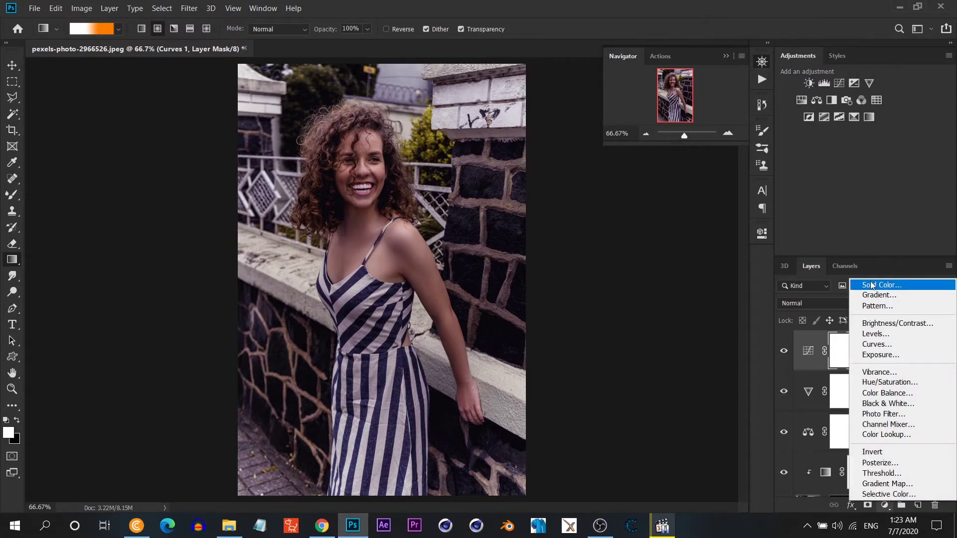
click(867, 290)
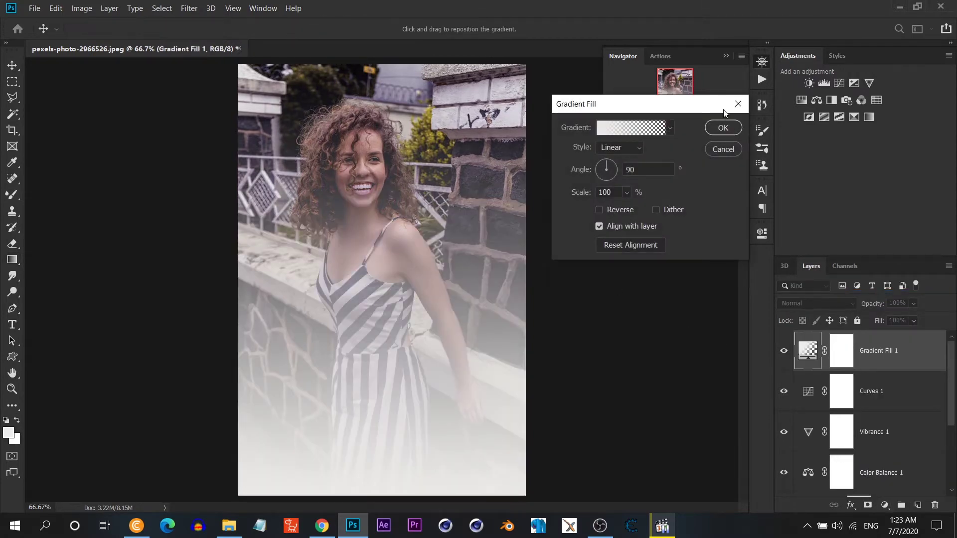
click(723, 127)
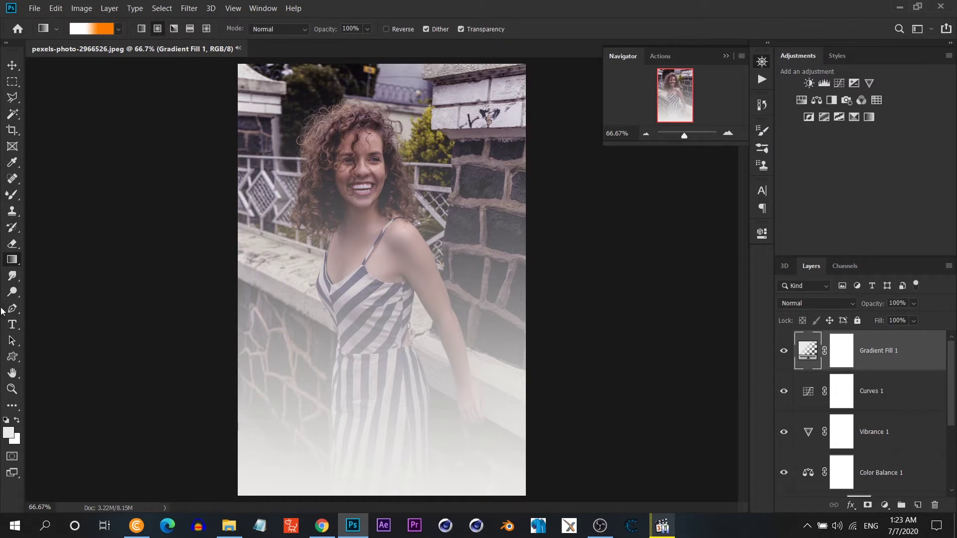
click(847, 361)
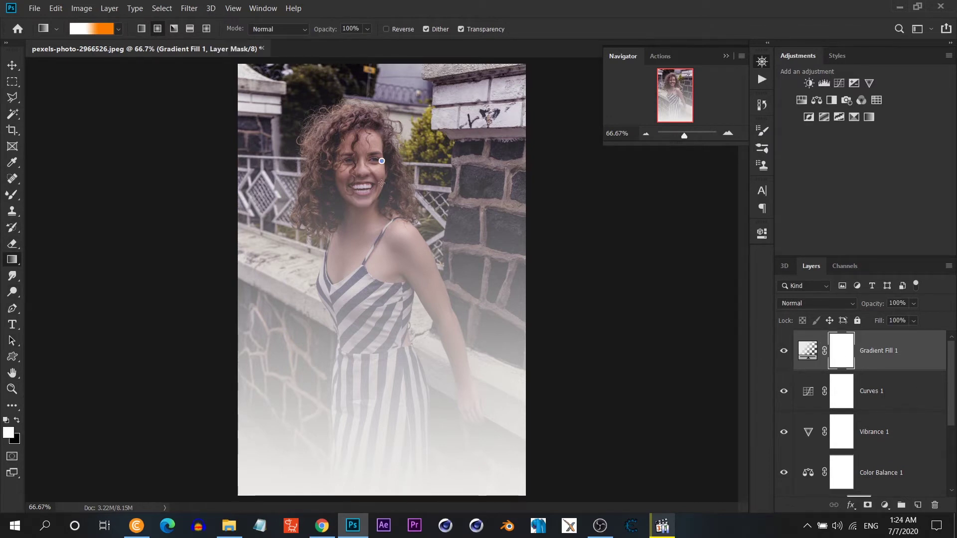
drag(381, 183, 409, 292)
drag(365, 107, 416, 452)
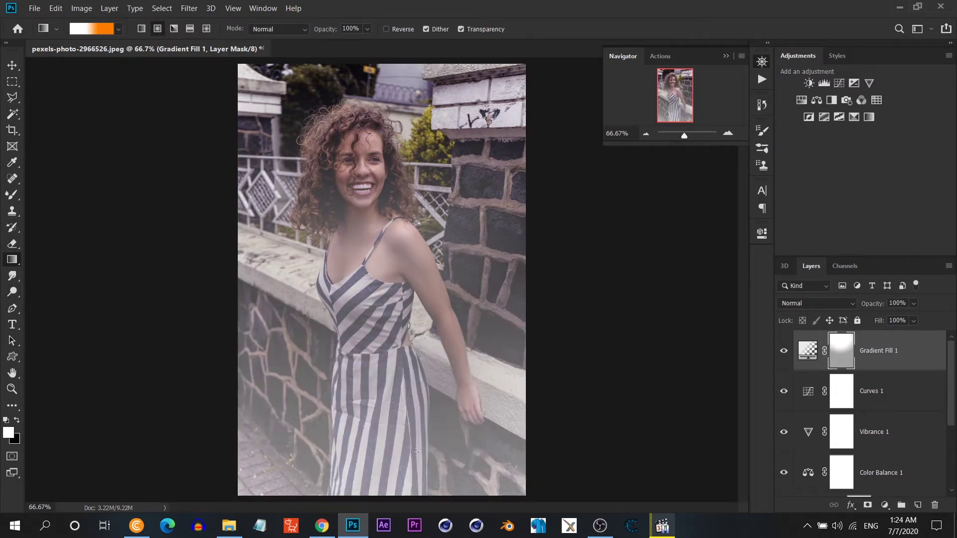
drag(389, 405, 393, 488)
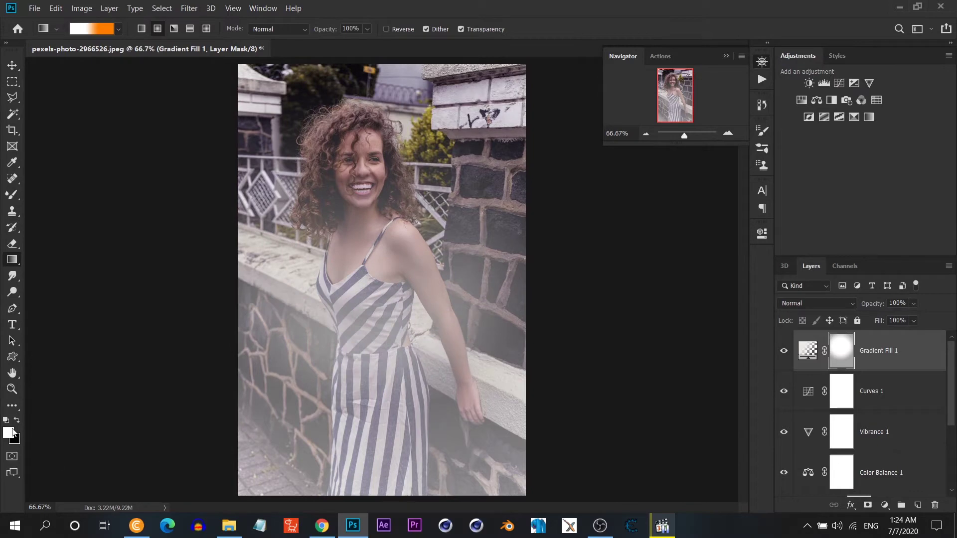
- With white foreground and Black, White preset, redraw the mask as a vertical fade, clear at top
click(9, 434)
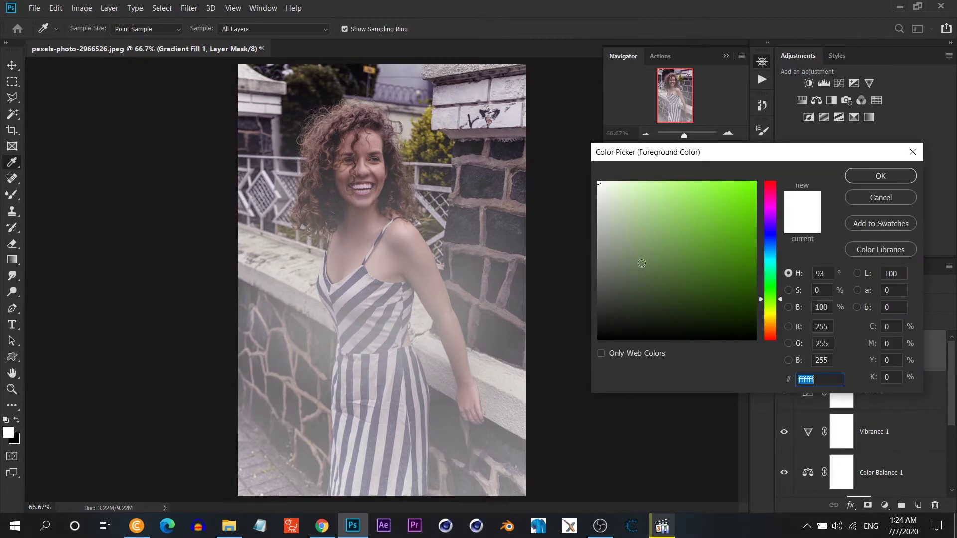
click(875, 178)
click(107, 31)
click(623, 184)
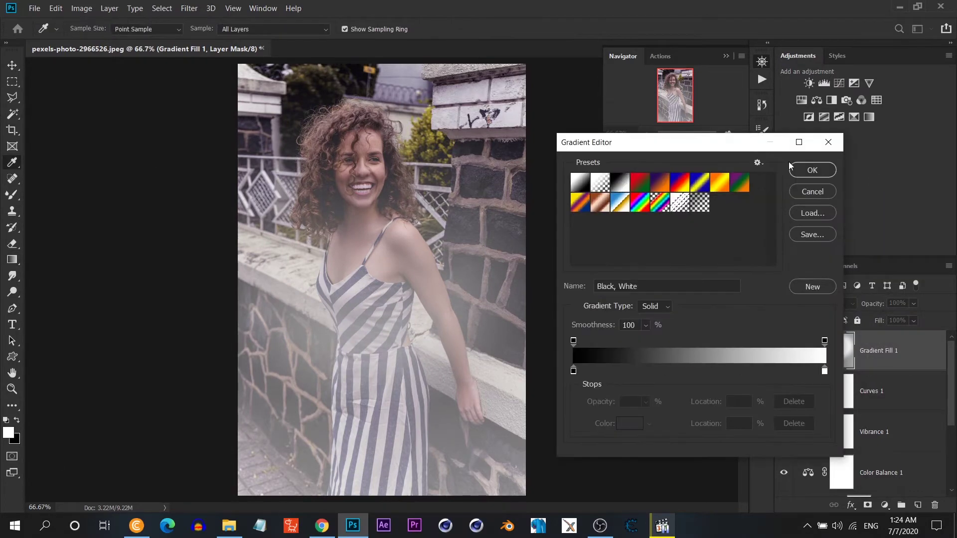
click(810, 168)
drag(413, 174, 395, 310)
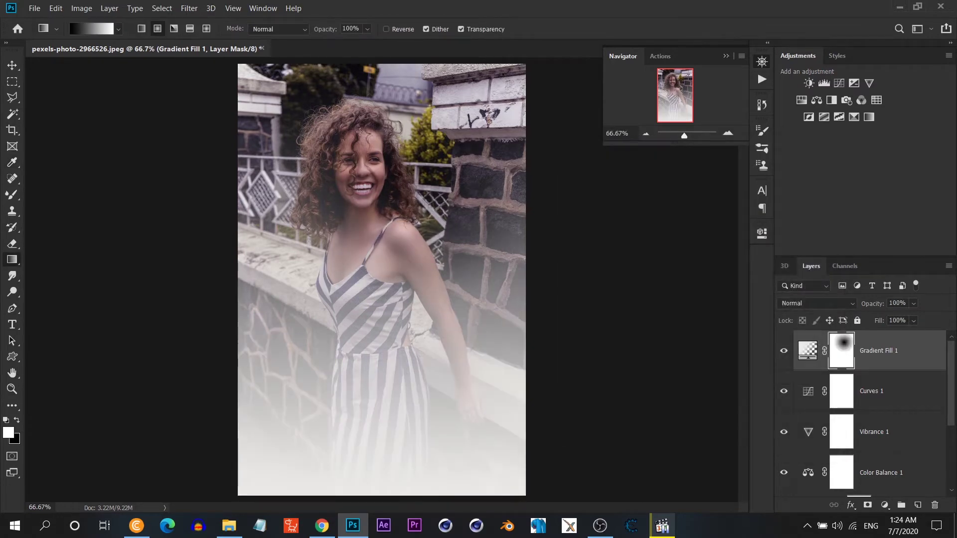
drag(389, 180, 374, 447)
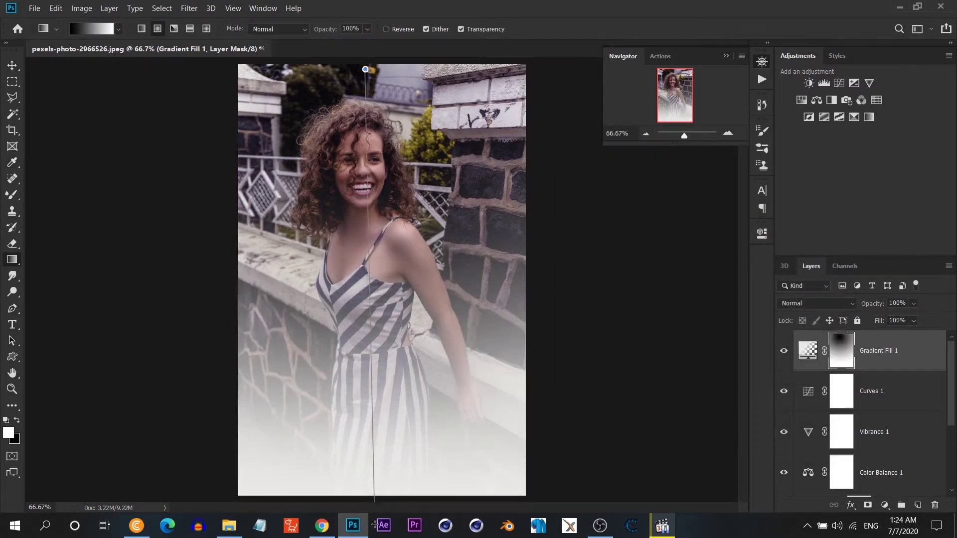
drag(366, 68, 374, 523)
drag(361, 103, 362, 508)
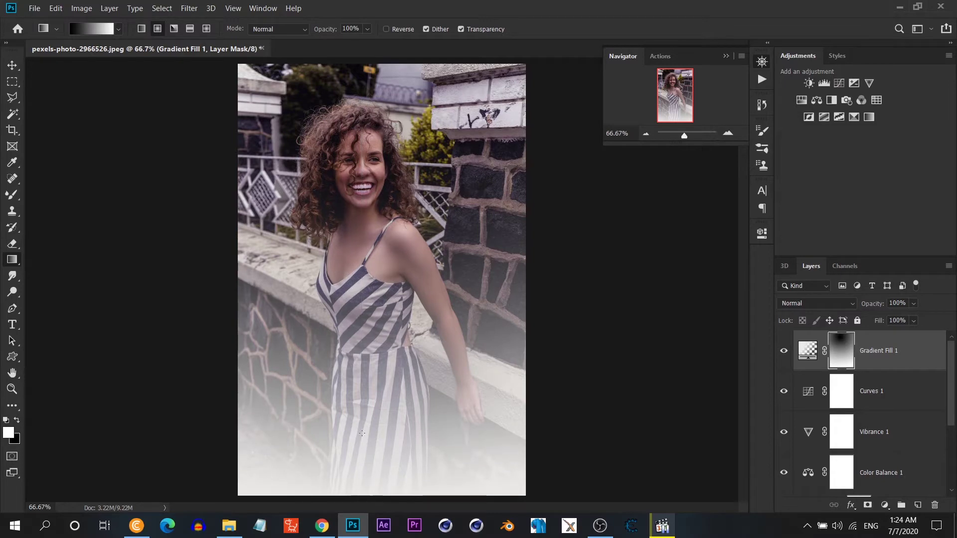
- Blend Gradient Fill 1 in Soft Light, reverse its angle to -90°, and compare before/after
click(805, 304)
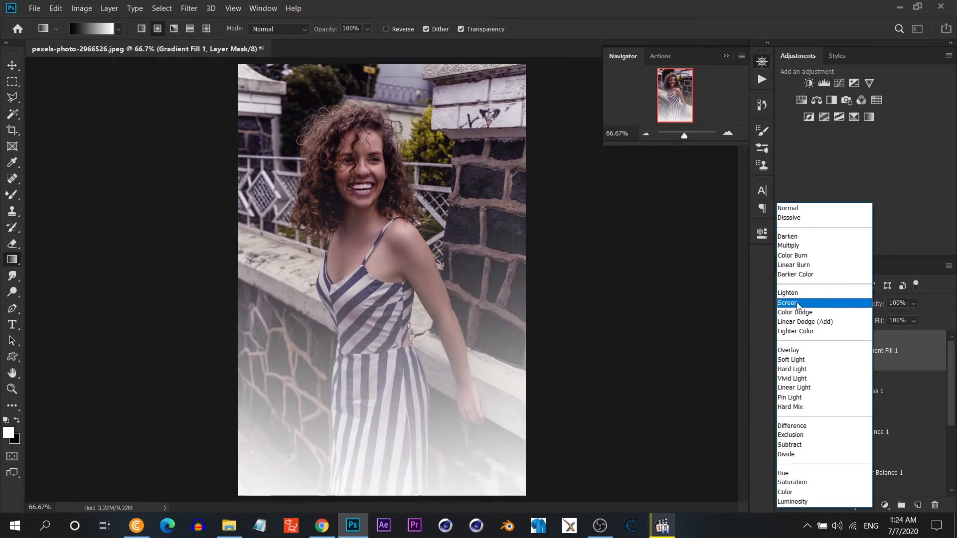
click(813, 364)
double_click(806, 351)
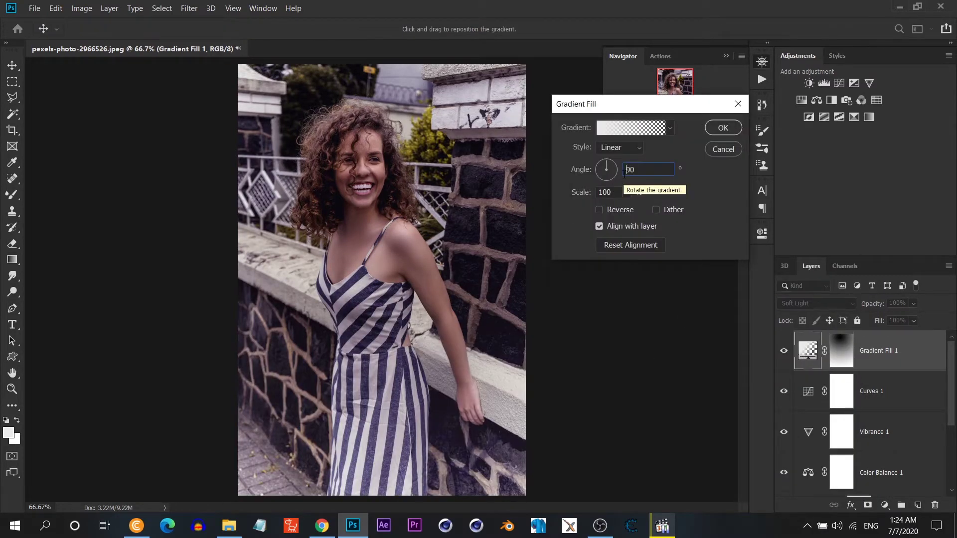
text(-)
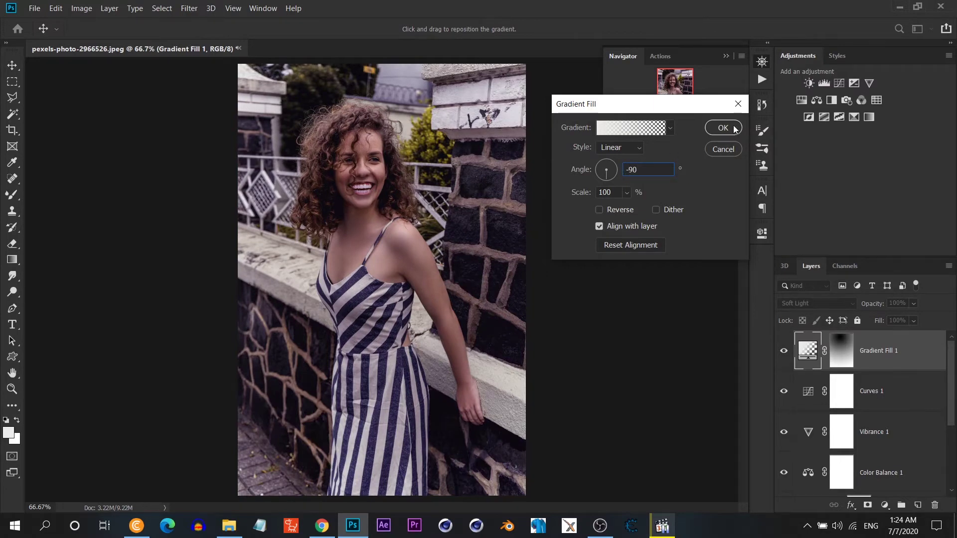
click(734, 130)
click(780, 358)
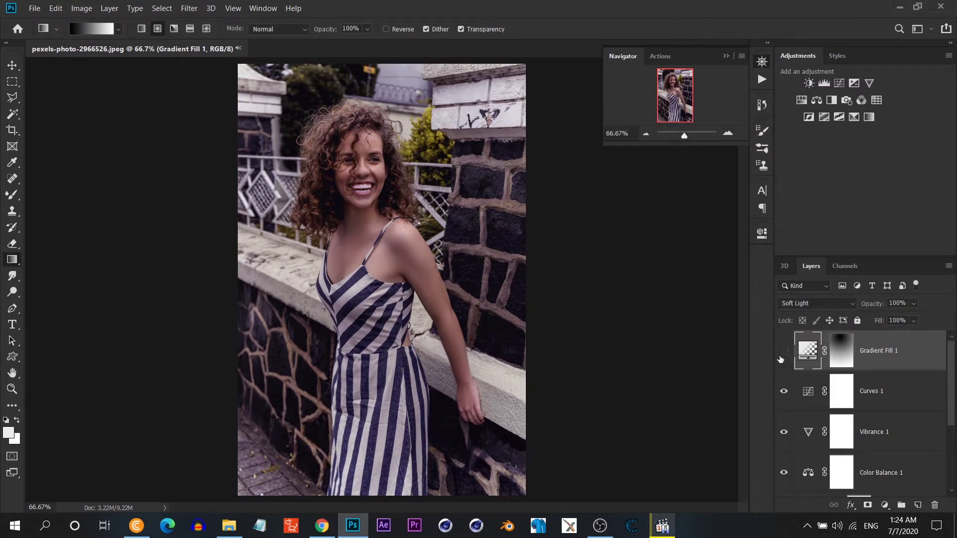
click(780, 358)
click(780, 358)
click(780, 358)
- Group the colour adjustment layers and hide the new group
scroll(877, 443, down, 1)
scroll(892, 437, down, 1)
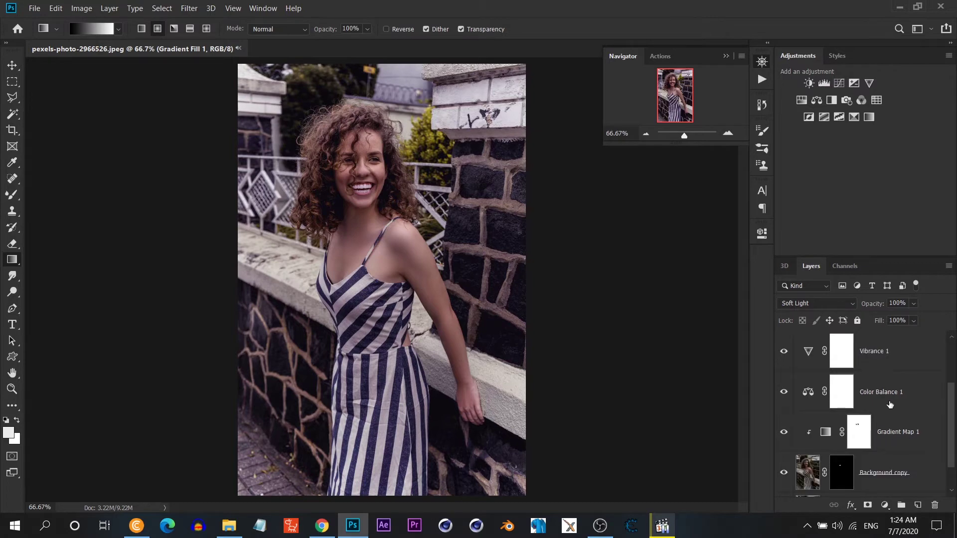
click(889, 405)
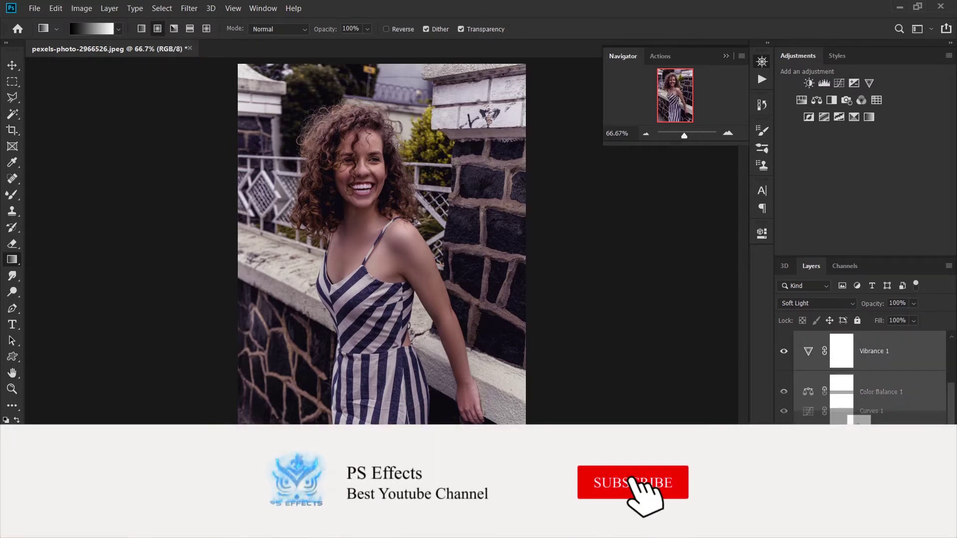
key(ctrl+g)
click(782, 338)
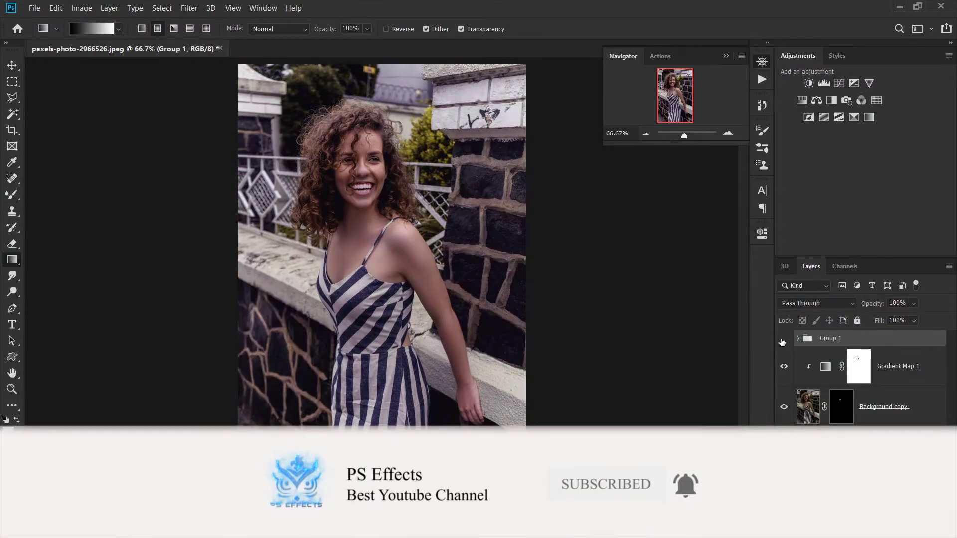
click(783, 339)
- Merge the layers from Gradient Map 1 down through Background into Background
click(892, 369)
shift+click(869, 447)
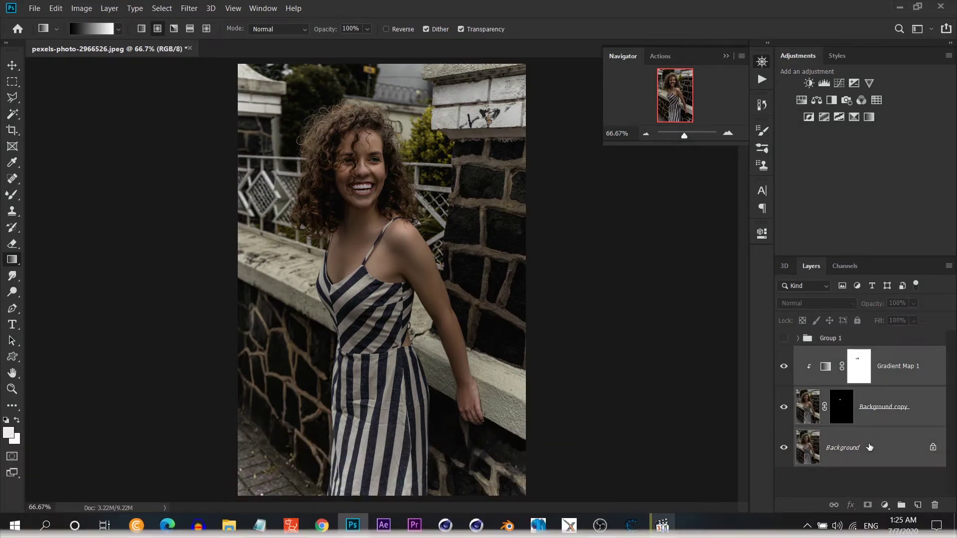
right_click(869, 447)
click(896, 391)
click(784, 371)
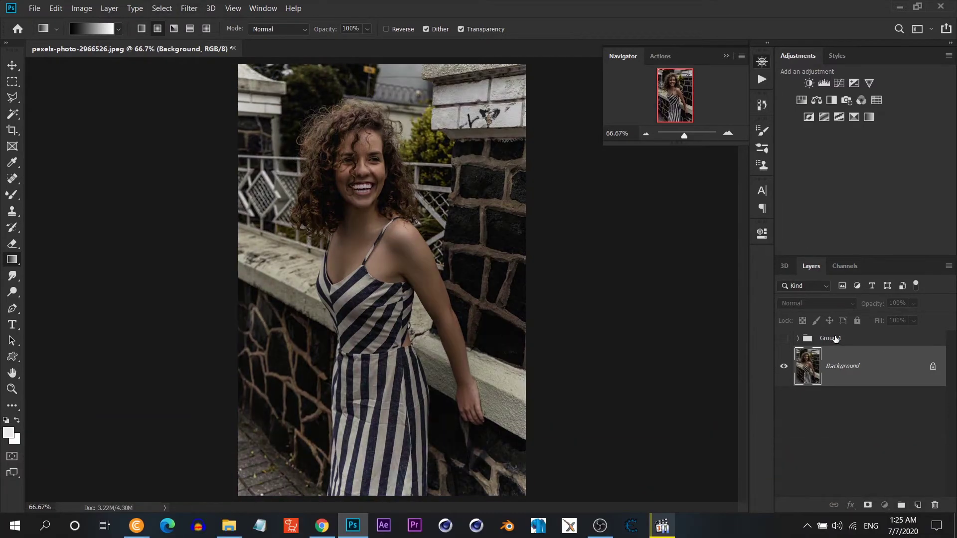
- Rename the group to '1' and duplicate the Background layer
double_click(832, 339)
text(1)
click(830, 425)
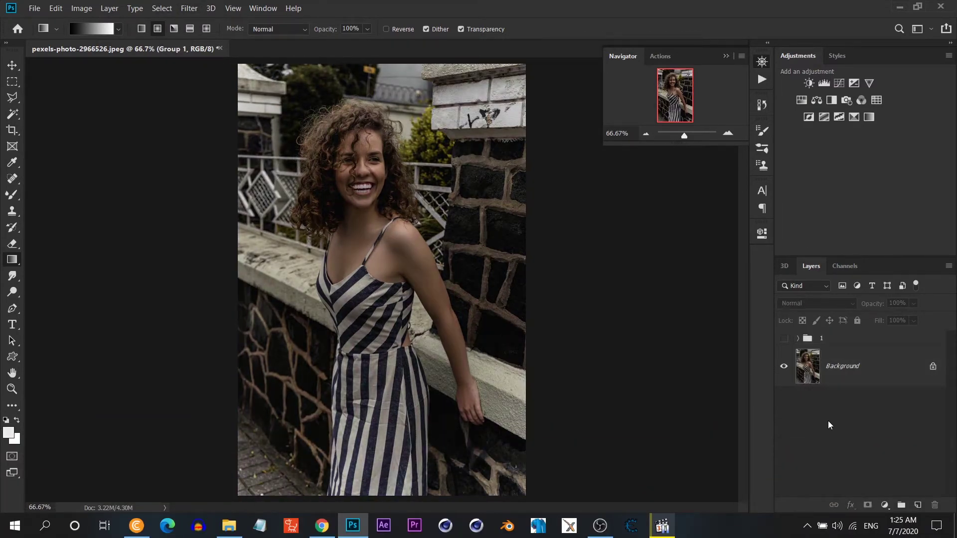
key(ctrl+j)
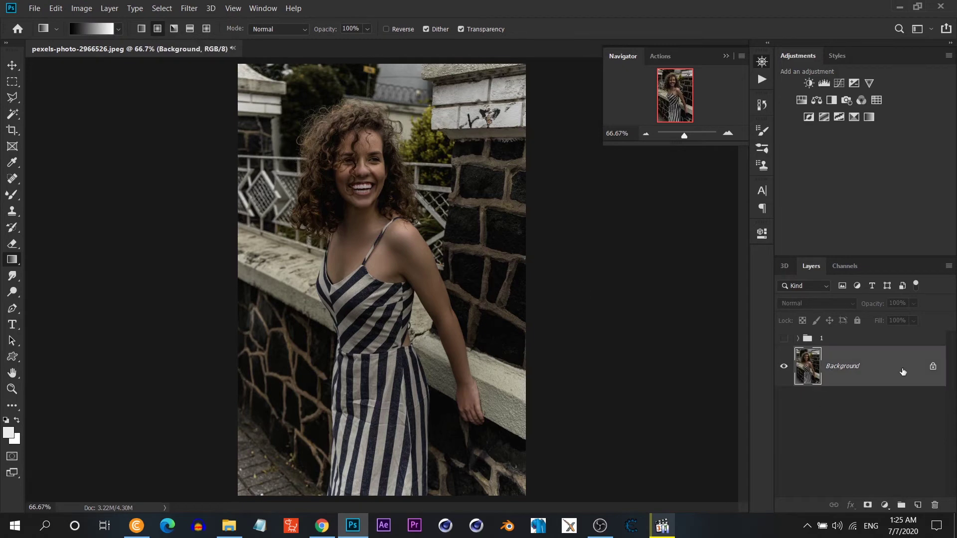
- In Camera Raw on Background copy, set Dehaze -20, Clarity -8 and apply Auto tone
click(190, 9)
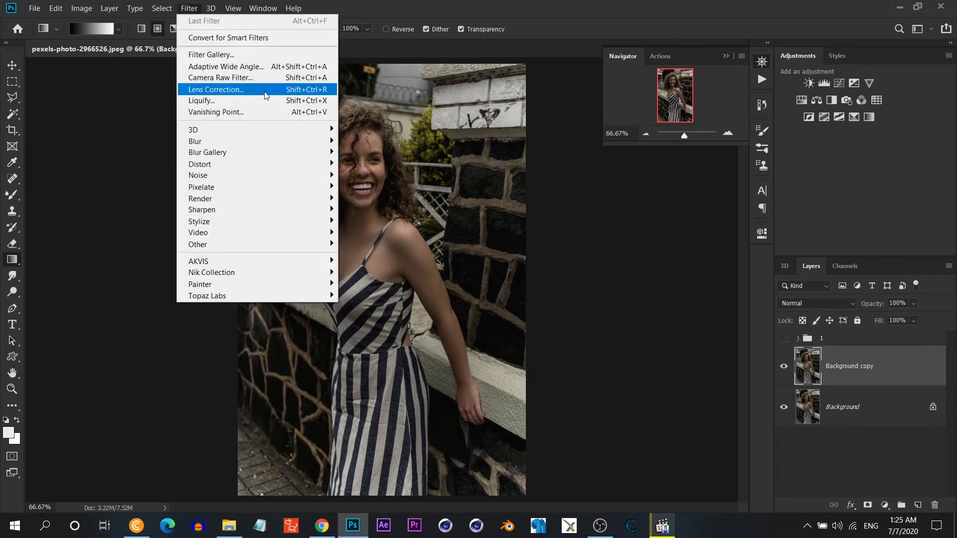
click(248, 88)
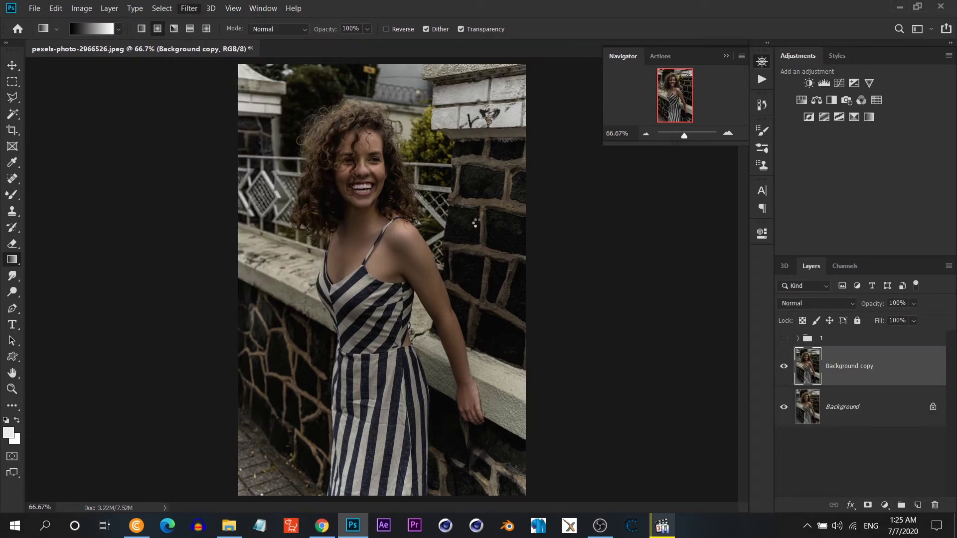
drag(622, 381, 598, 381)
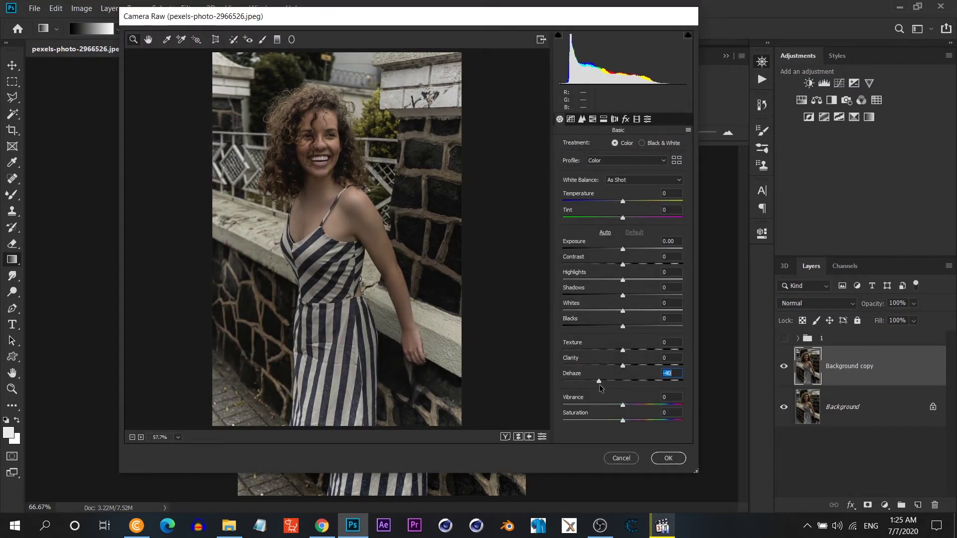
text(2)
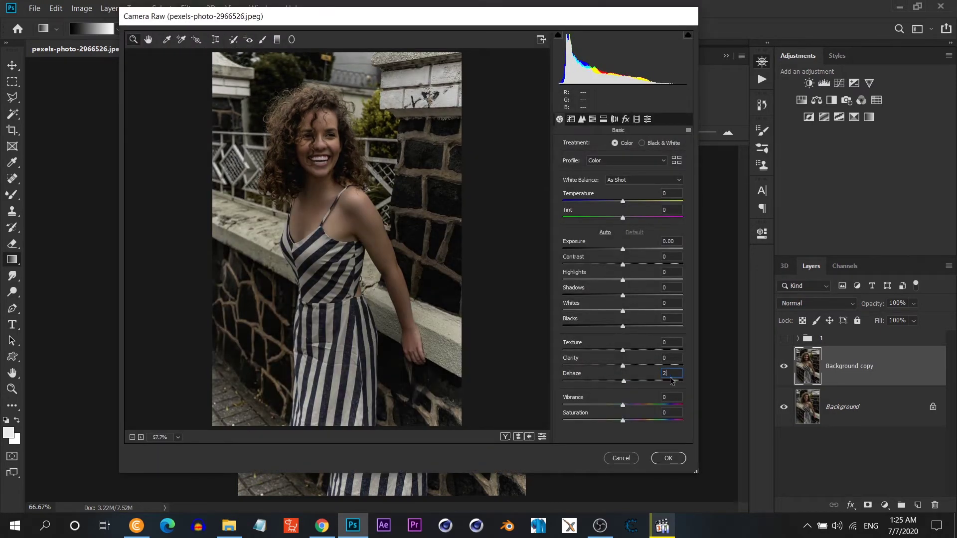
text(0-20)
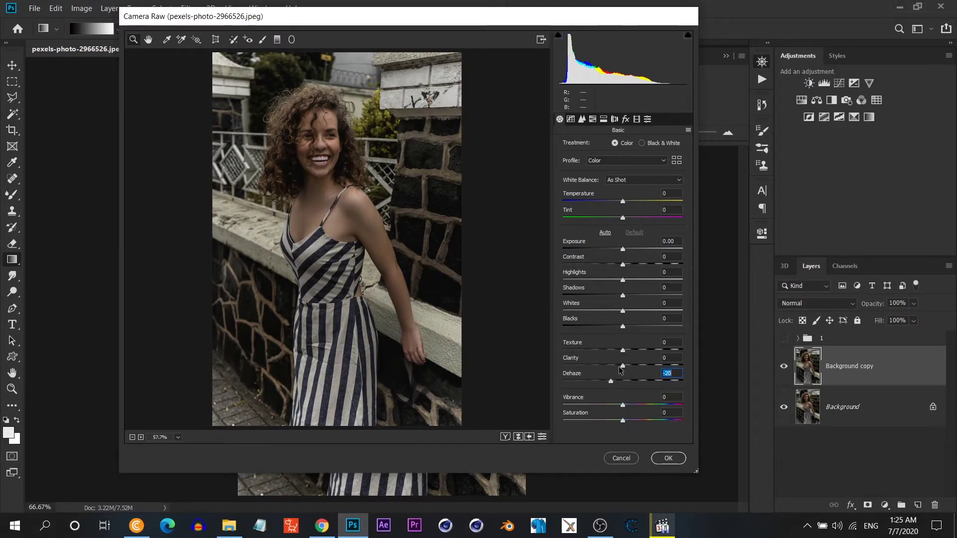
mouse_move(621, 365)
mouse_down()
mouse_move(609, 366)
mouse_move(614, 374)
mouse_move(616, 352)
mouse_up()
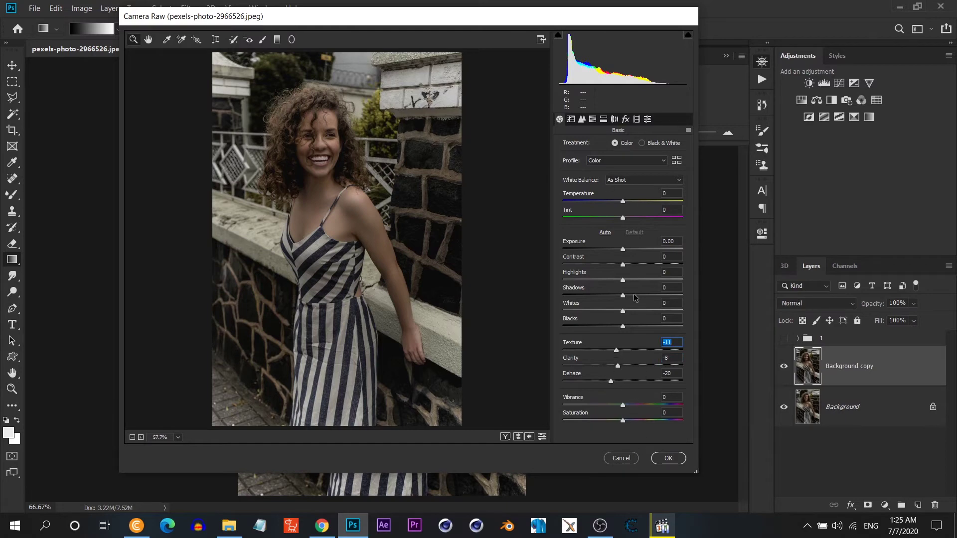
click(604, 232)
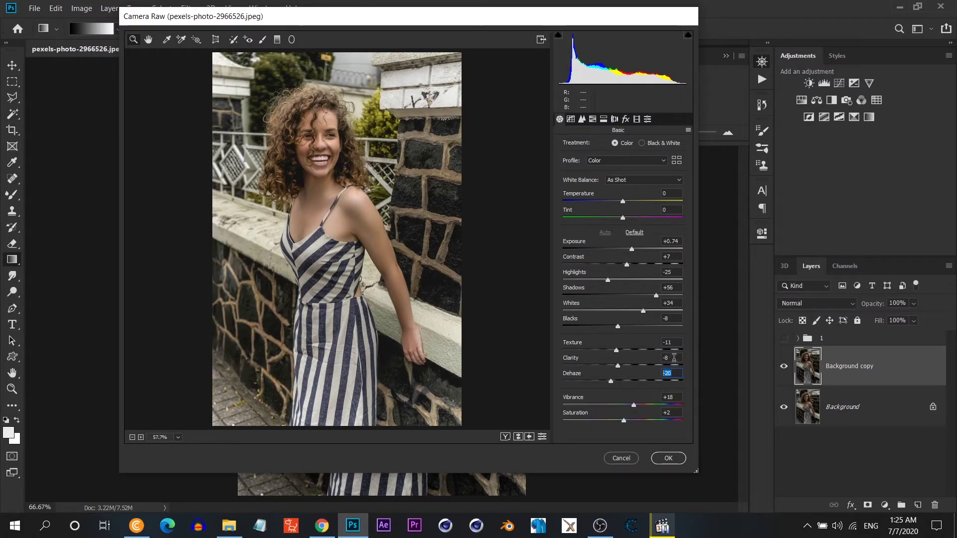
key(Tab)
key(Tab)
key(Tab)
key(Tab)
- In the HSL panel, raise Reds and Oranges luminance to +16
click(581, 119)
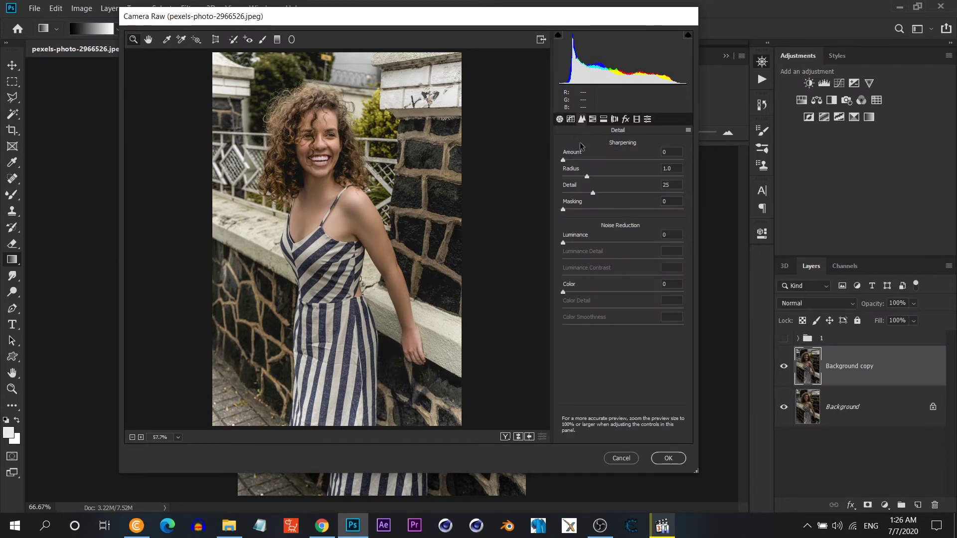
click(603, 119)
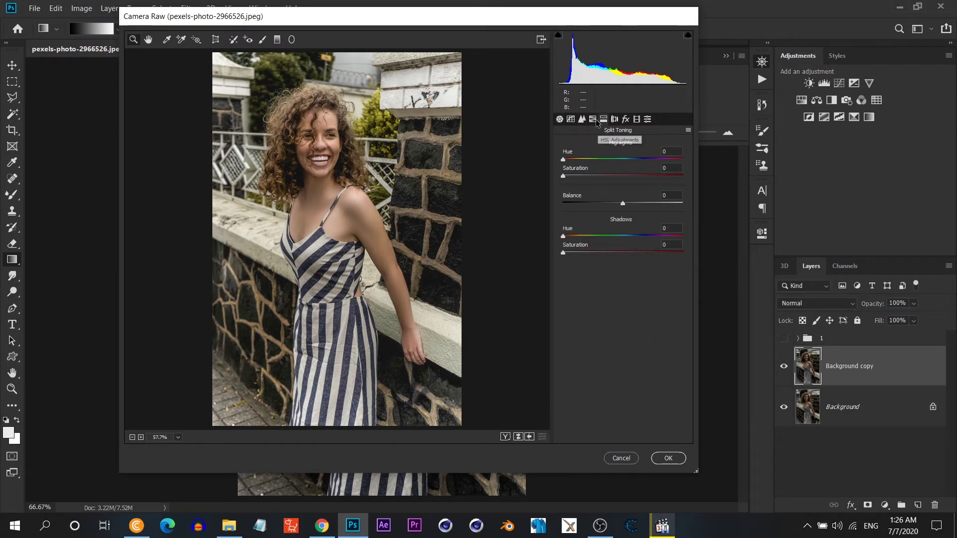
click(592, 119)
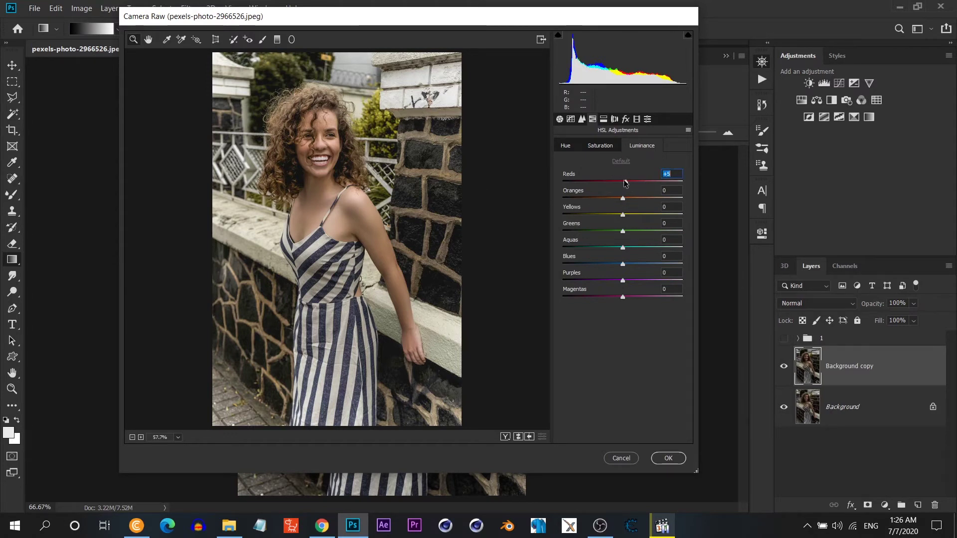
mouse_move(622, 183)
mouse_down()
mouse_move(631, 181)
mouse_move(628, 217)
mouse_up()
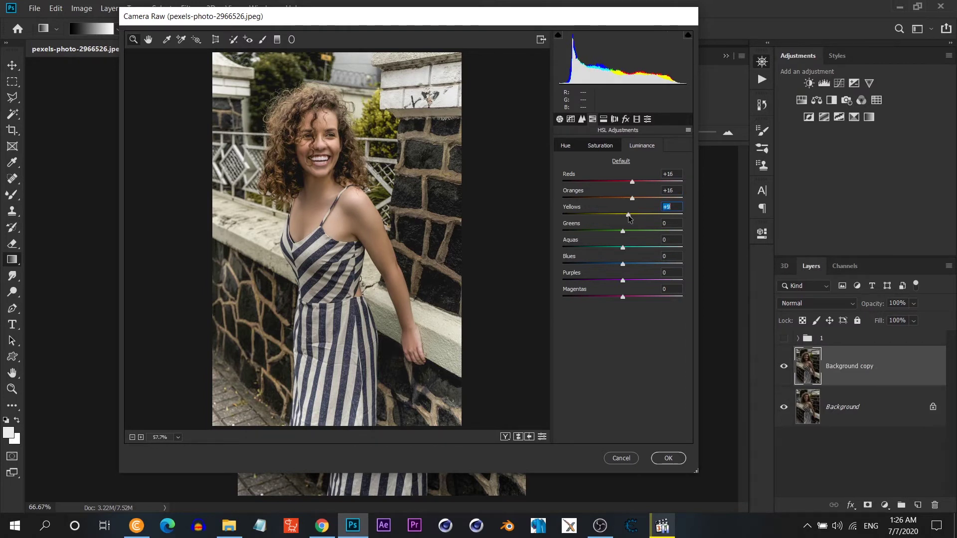
- Desaturate reds, oranges and yellows, set hue Reds -34 and Blues -17, and apply
click(600, 148)
mouse_move(622, 183)
mouse_down()
mouse_move(613, 184)
mouse_move(609, 215)
mouse_up()
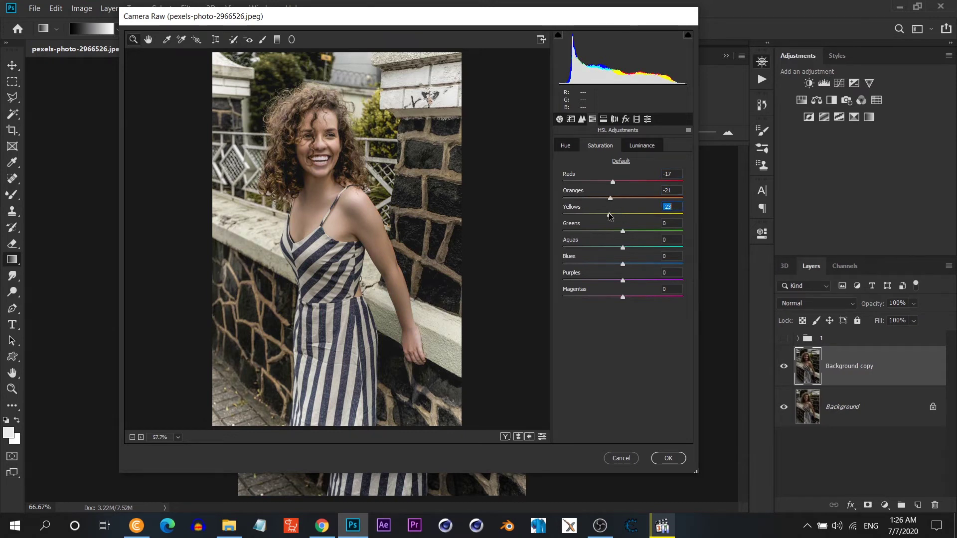
click(566, 145)
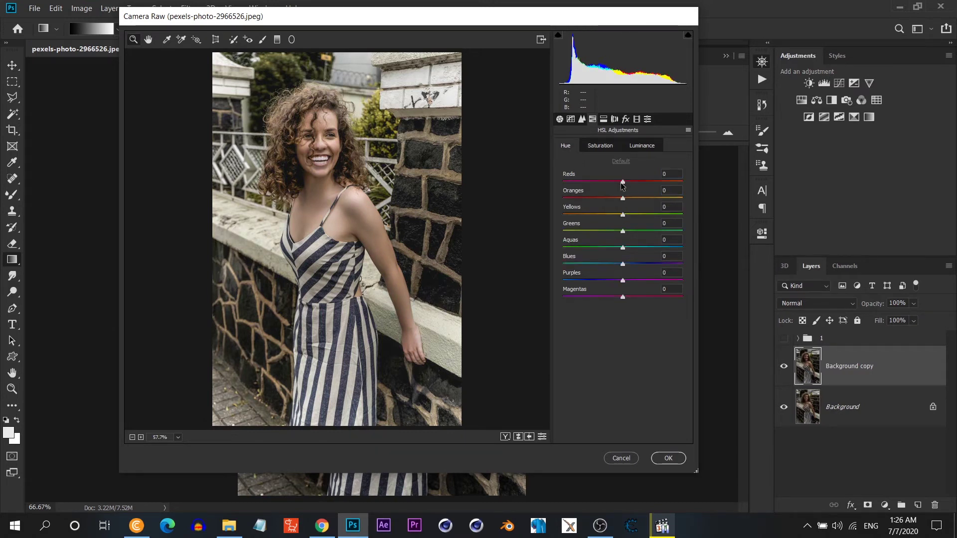
drag(622, 182, 602, 182)
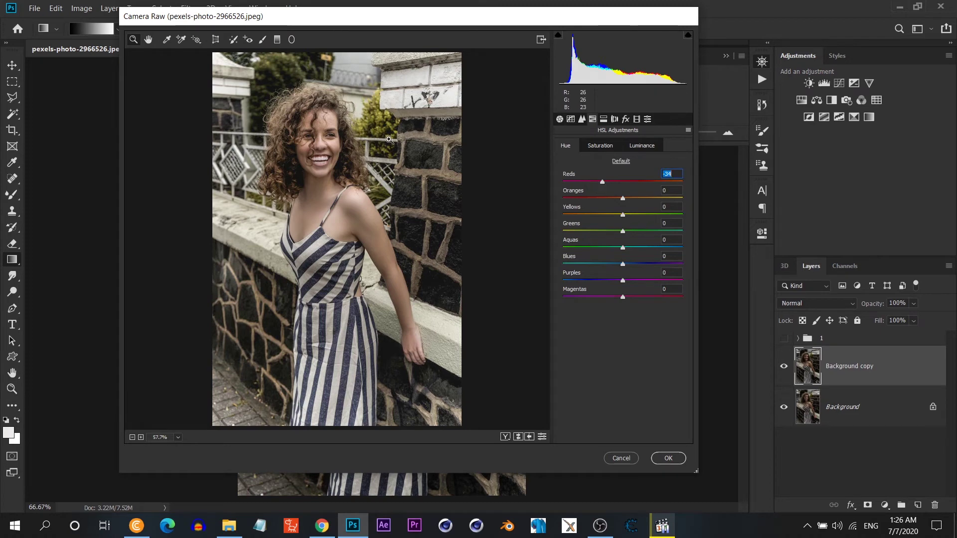
drag(622, 265, 613, 264)
click(668, 457)
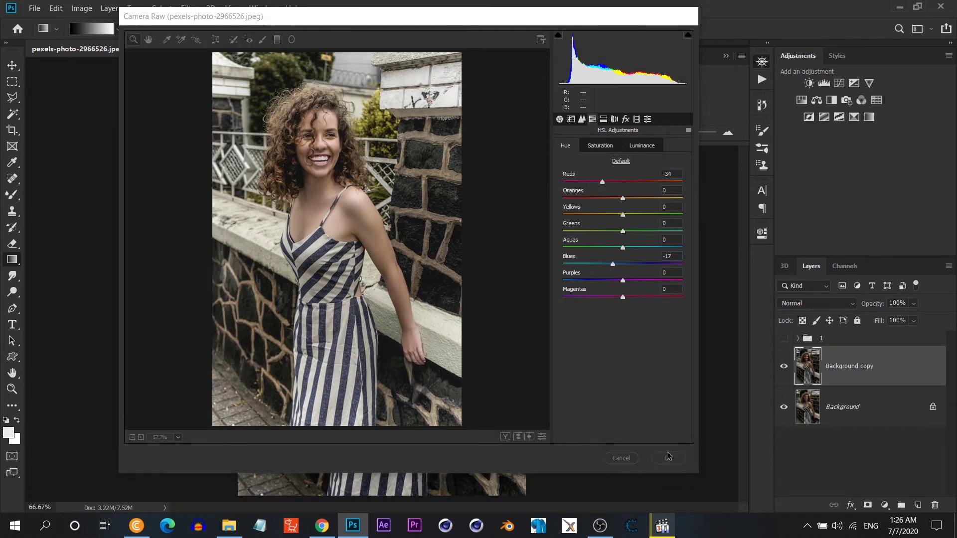
- Toggle the edited copy and group 1 visibility to compare with the original
click(784, 366)
click(783, 366)
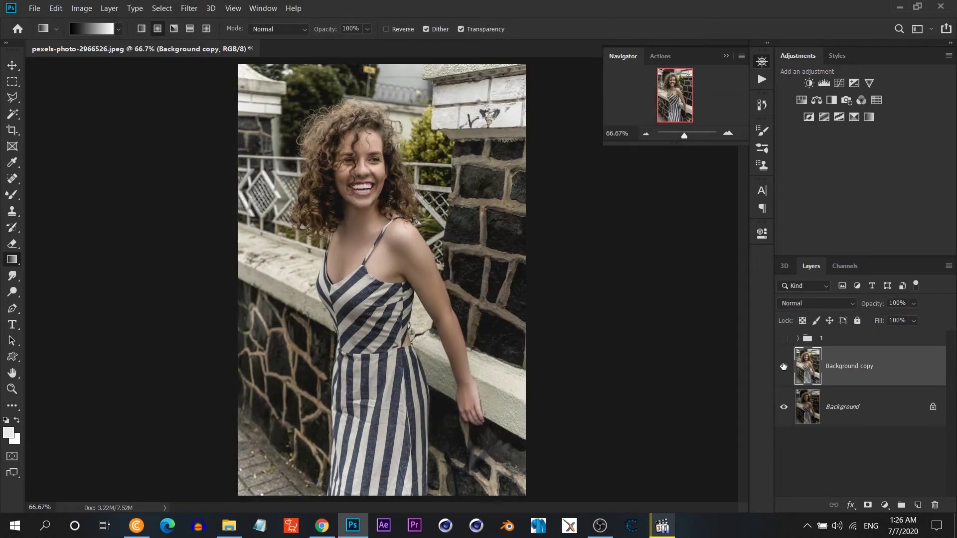
click(783, 338)
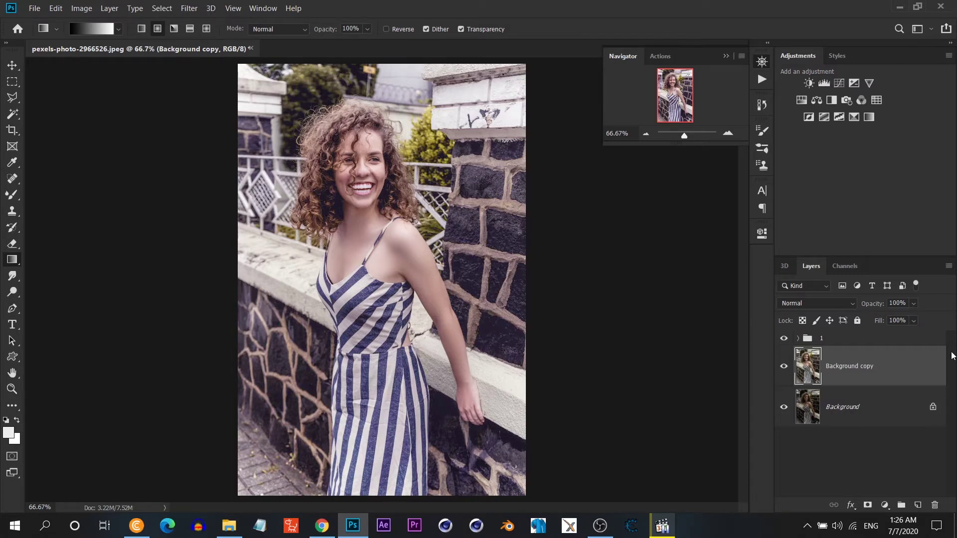
click(782, 367)
click(782, 370)
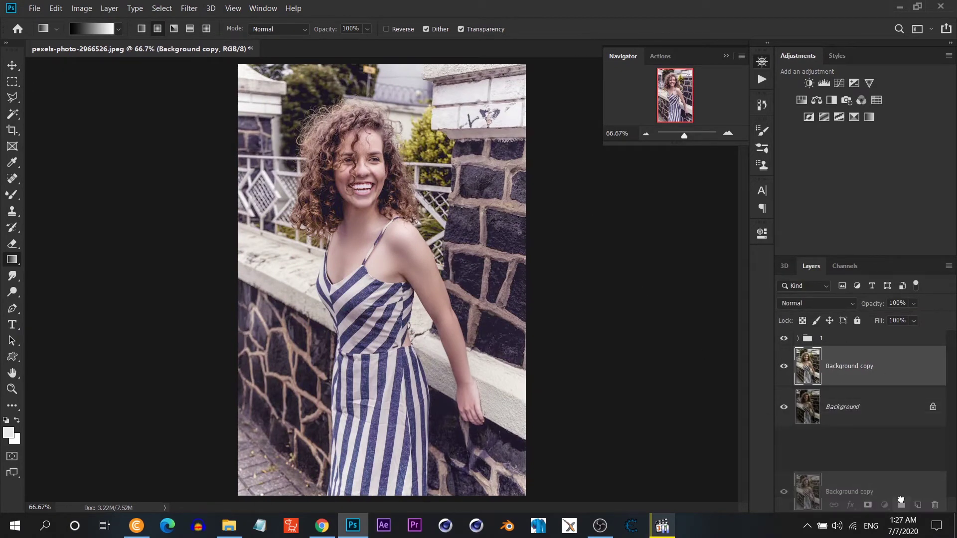
- Duplicate Background copy, give it a 15 px Field Blur, then hide group 1 and the blurred copy
drag(848, 361, 917, 504)
click(188, 10)
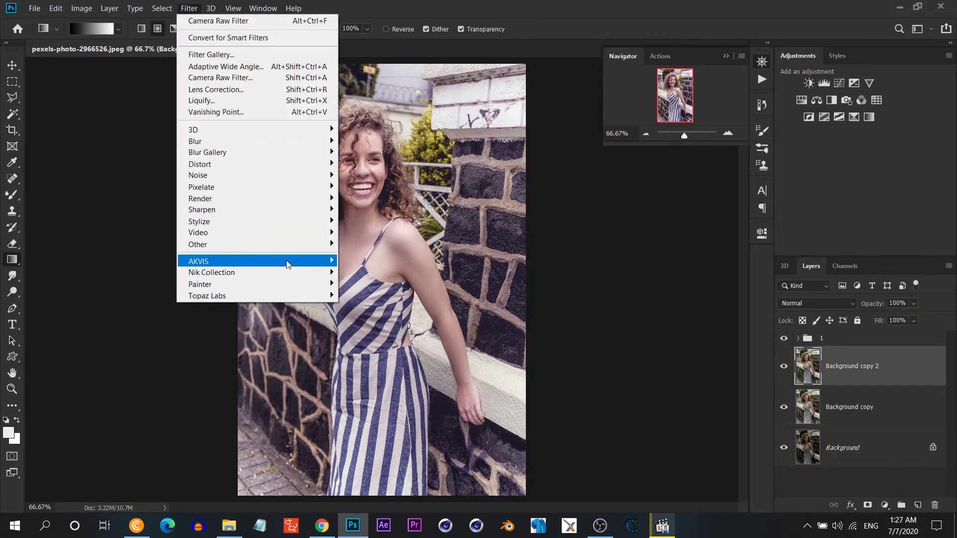
mouse_move(207, 151)
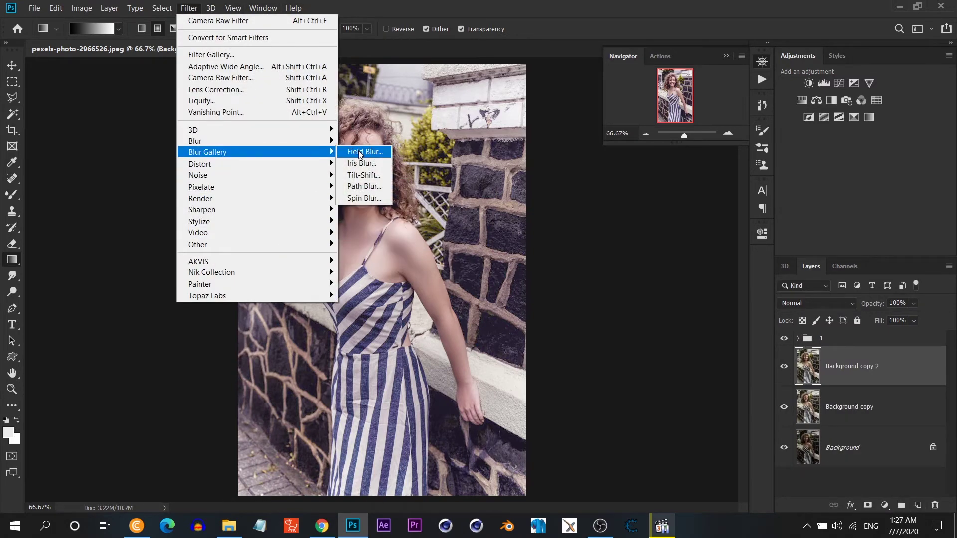
click(361, 152)
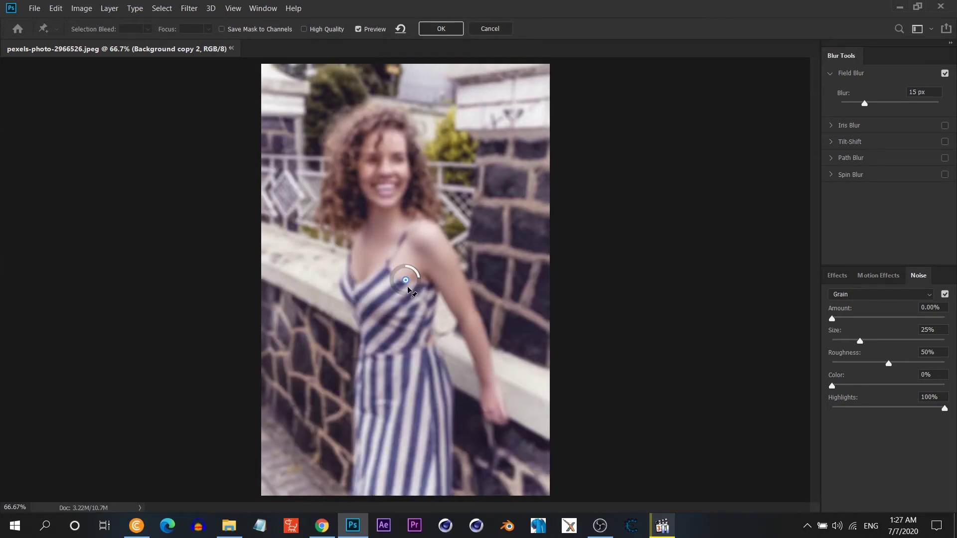
click(433, 31)
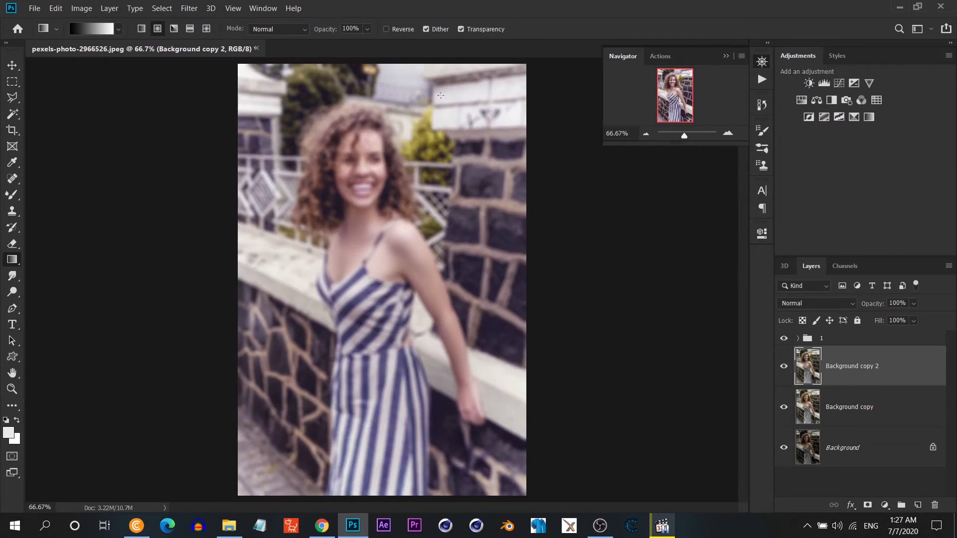
click(783, 339)
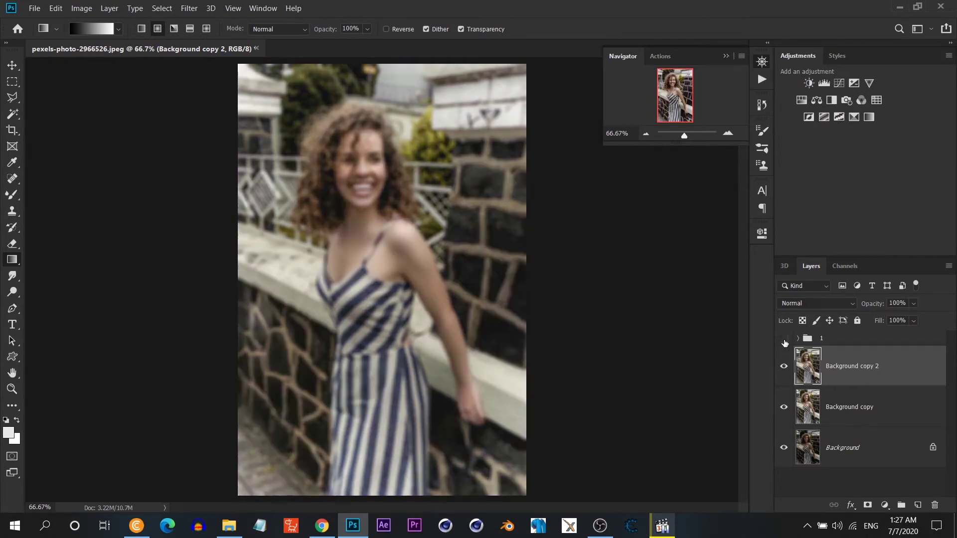
click(784, 367)
- On the sharp Background copy, use Select > Subject to outline the woman, then open selection options
click(838, 407)
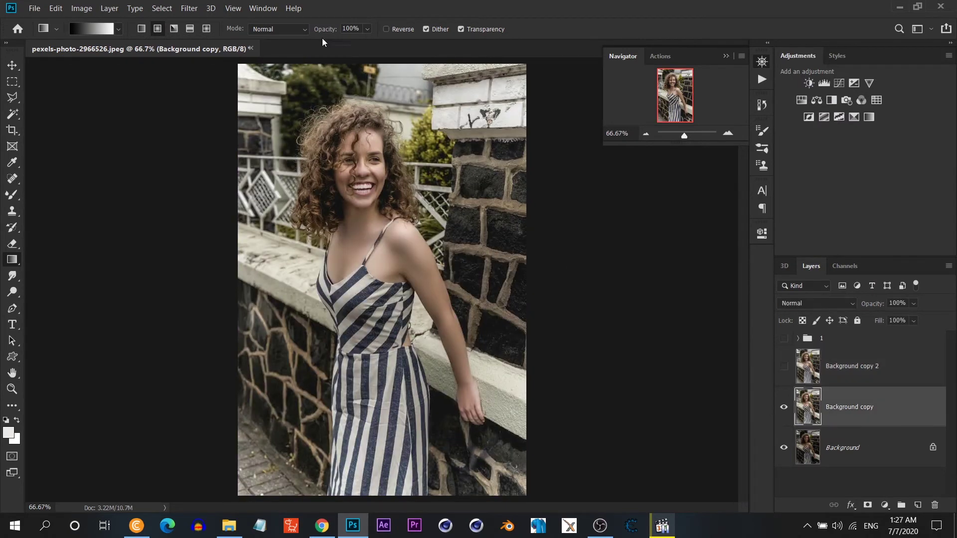
click(188, 8)
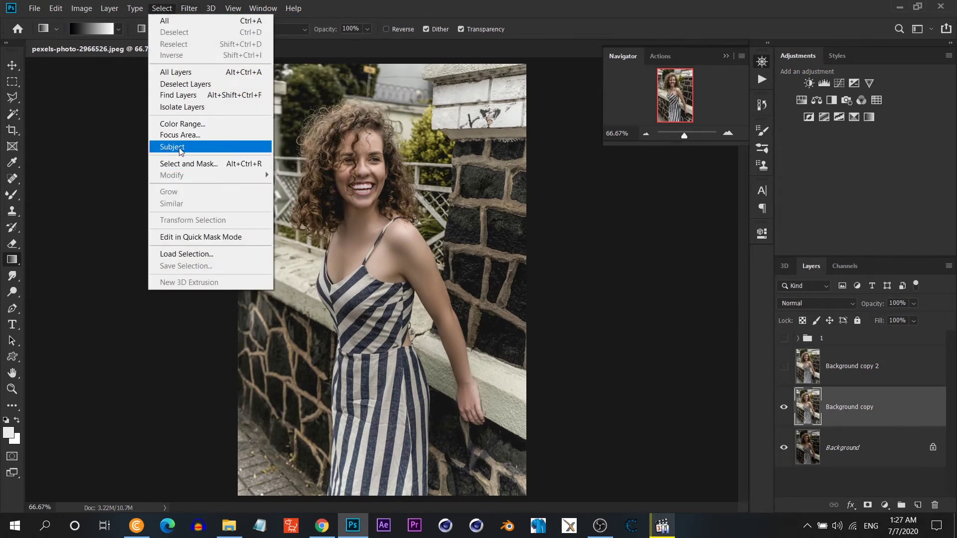
click(181, 149)
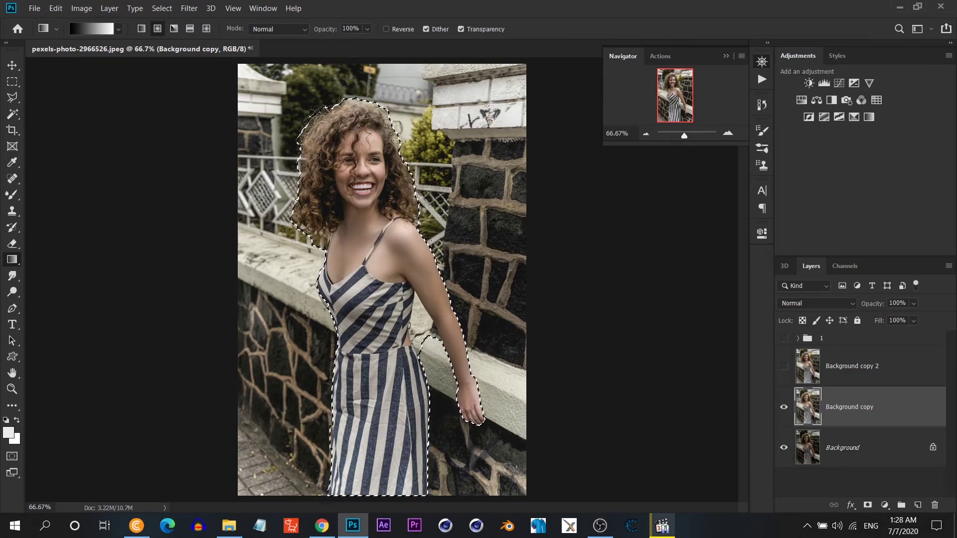
right_click(459, 159)
key(Escape)
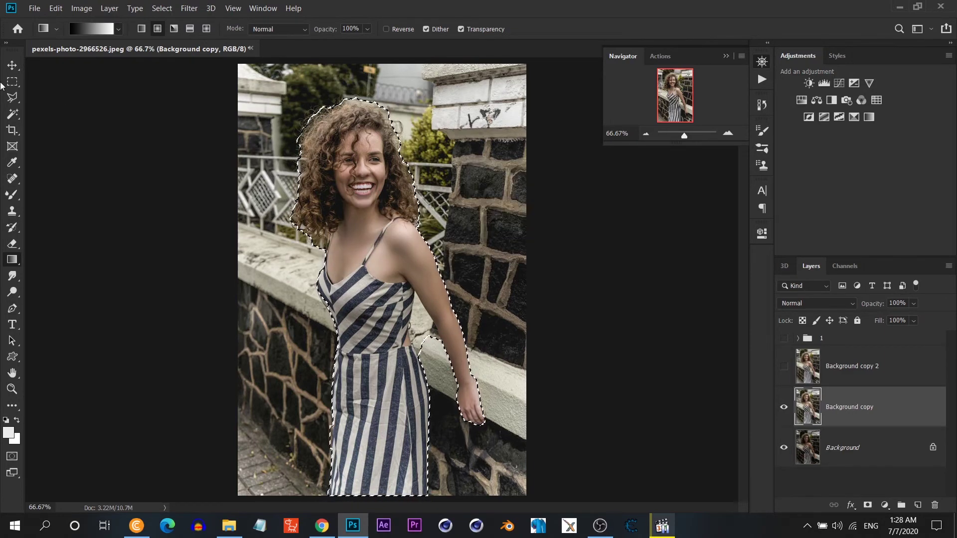
key(m)
right_click(456, 165)
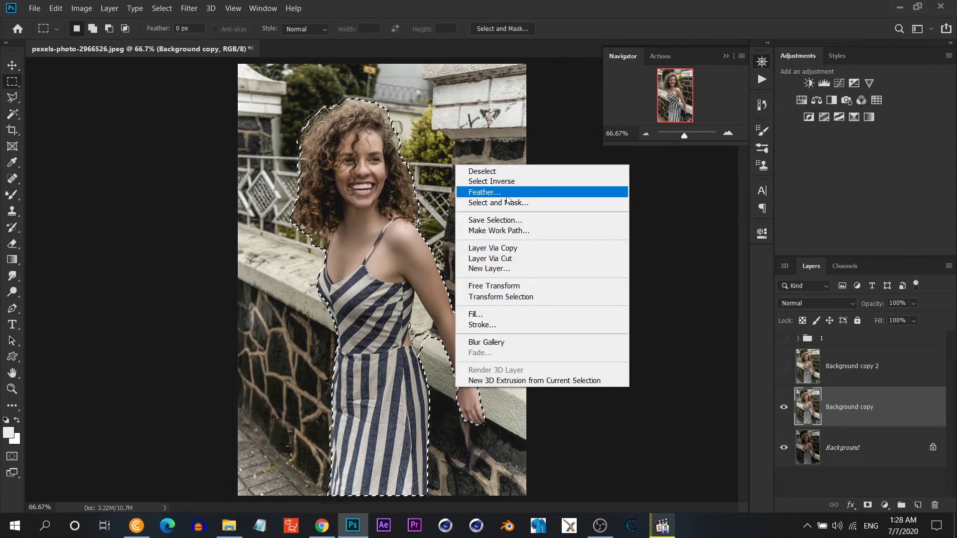
- Refine the selection in Select and Mask with Radius 8 px, Smooth 41, Feather 3.2 px
click(483, 203)
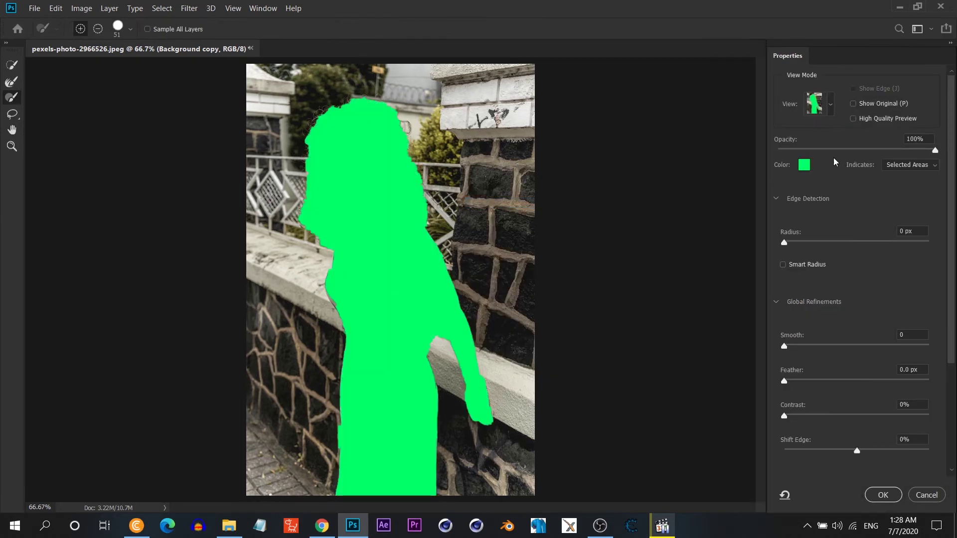
click(833, 242)
click(843, 345)
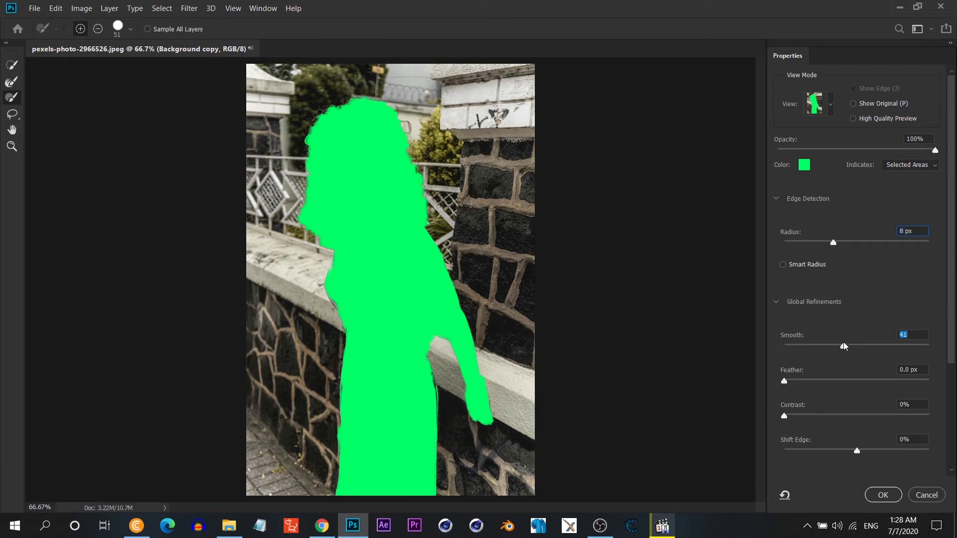
click(830, 380)
drag(846, 387, 844, 385)
click(834, 417)
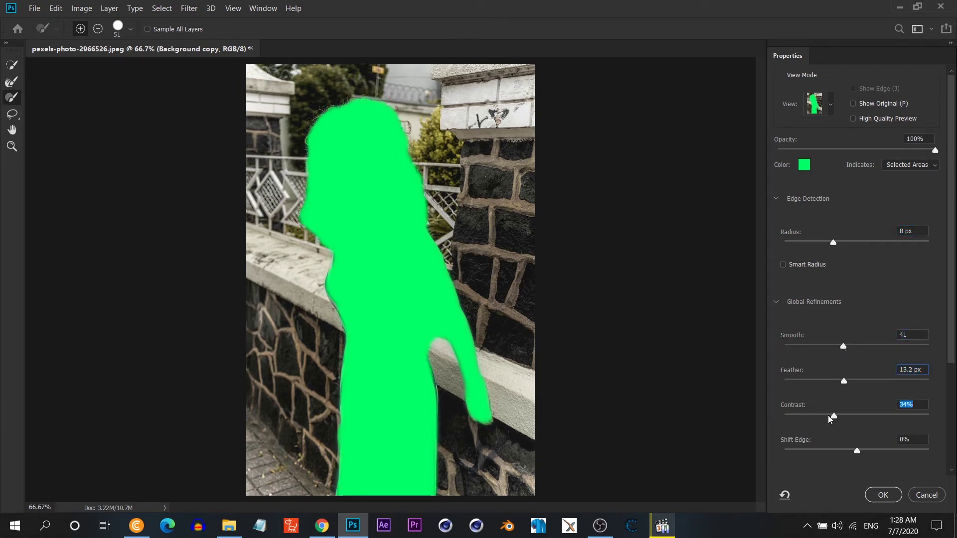
drag(828, 416, 773, 421)
click(862, 381)
drag(862, 382, 809, 382)
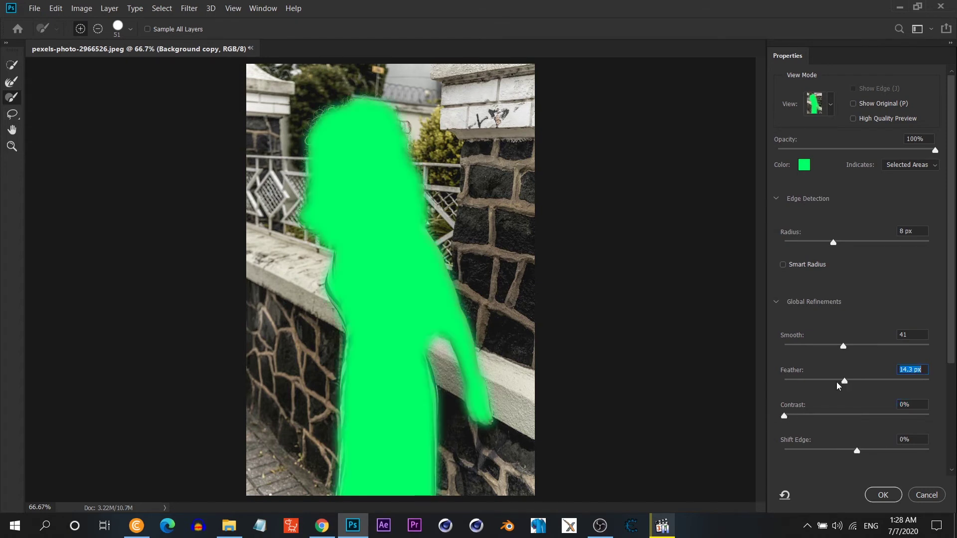
click(883, 495)
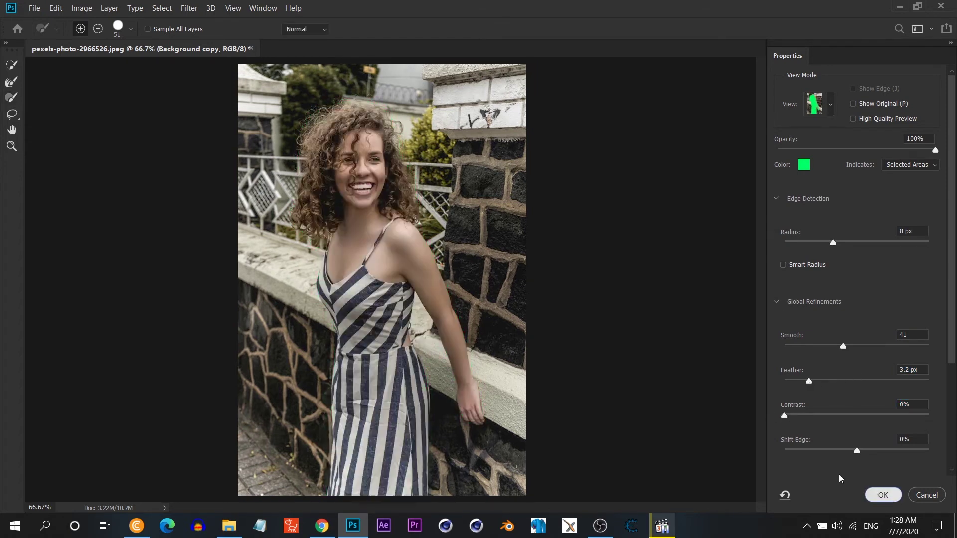
- Invert the selection, show Background copy 2, move it to the top and clear the selection
right_click(464, 265)
click(517, 282)
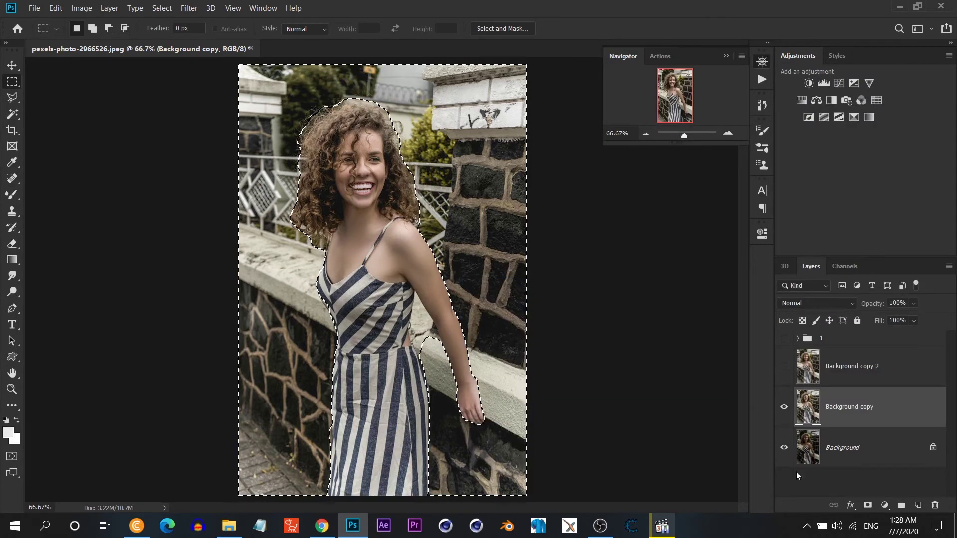
click(784, 366)
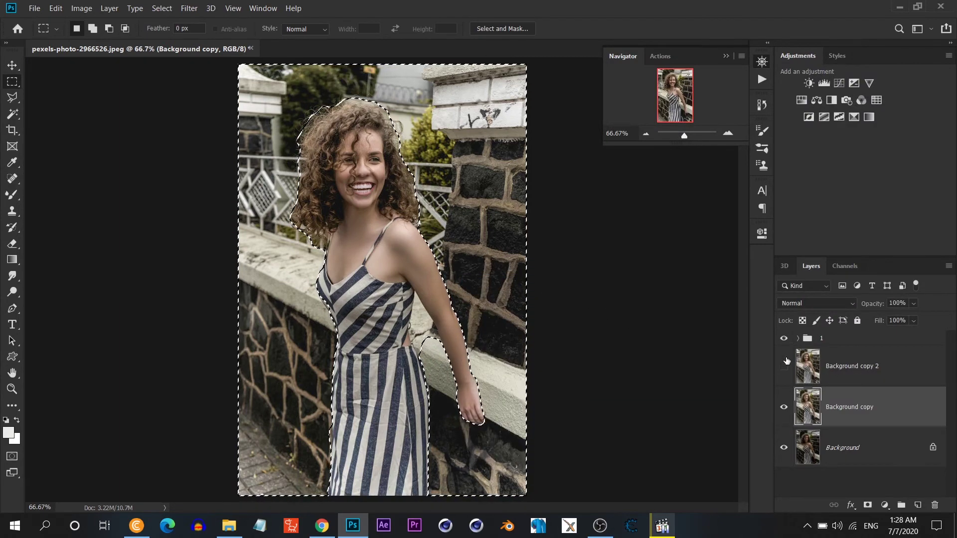
drag(849, 368, 854, 333)
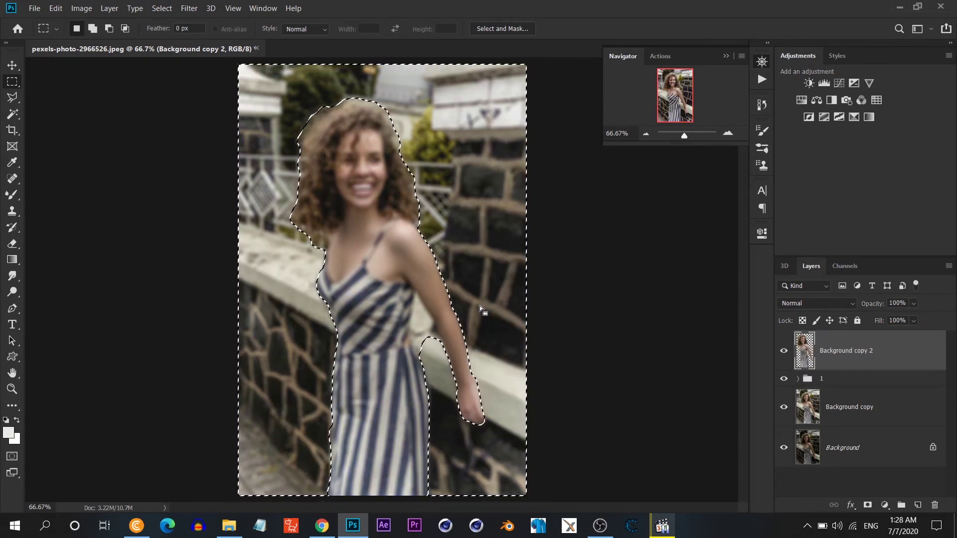
key(Delete)
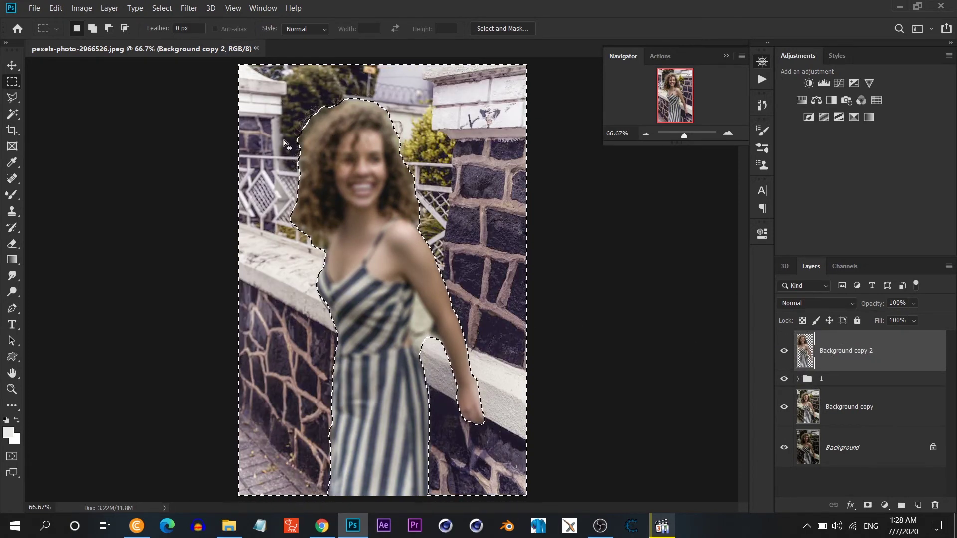
right_click(384, 159)
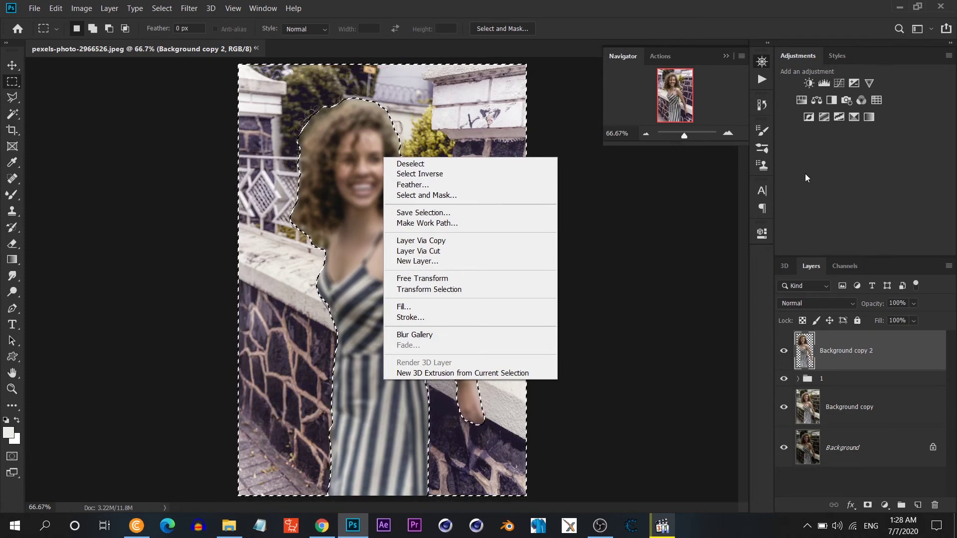
- Undo the wrong clear in History, re-invert to the woman, delete her area, and deselect
click(761, 104)
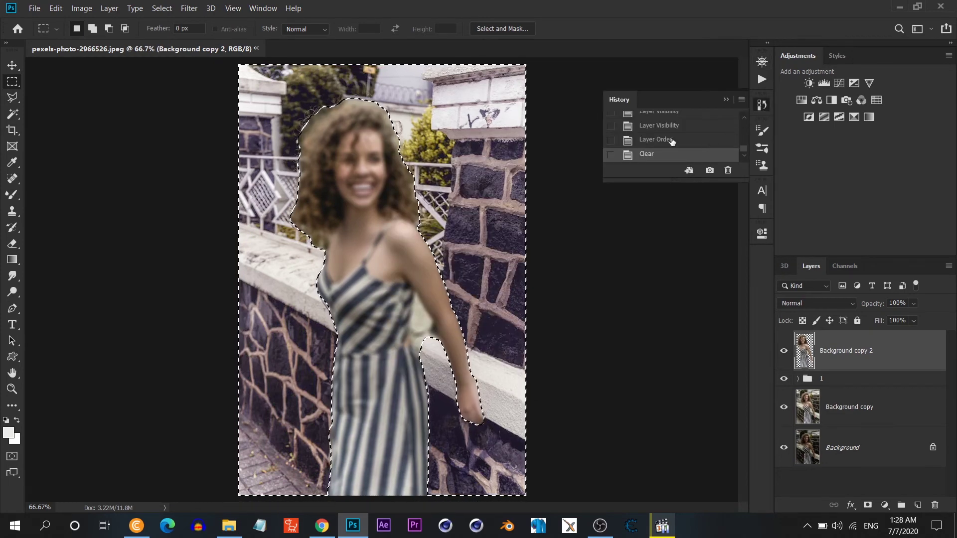
click(655, 139)
right_click(532, 177)
right_click(473, 171)
click(508, 185)
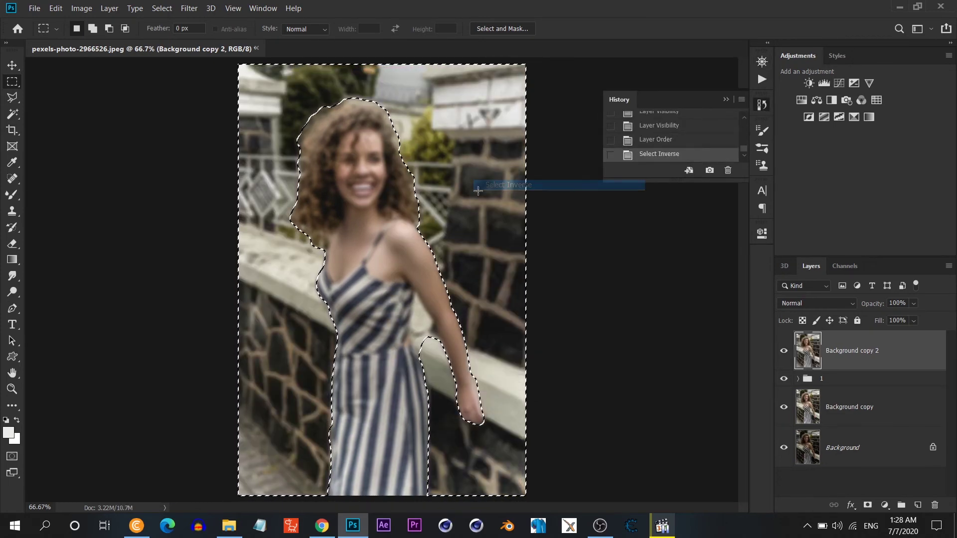
key(Delete)
key(ctrl+d)
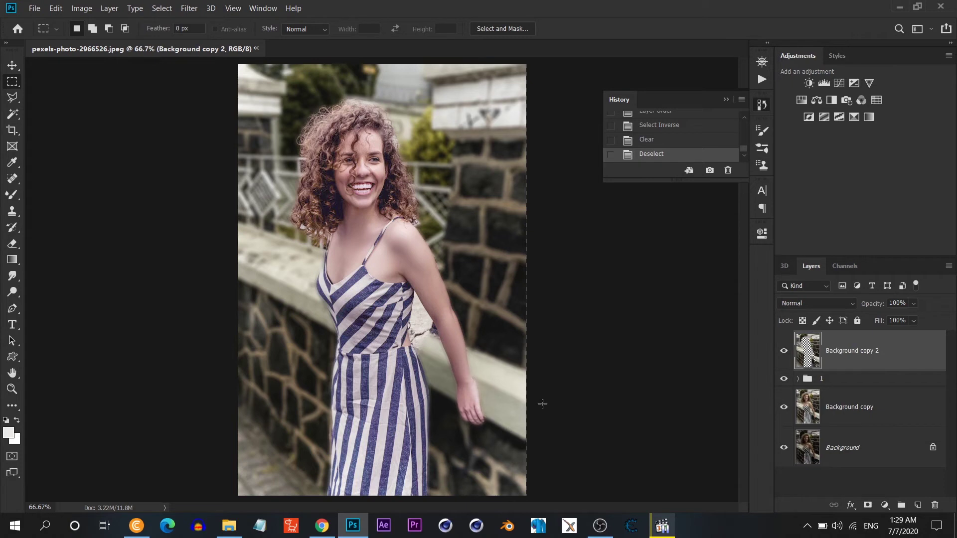
- With a 95 px eraser, remove leftover blur near her arm, neck and shoulder
click(12, 244)
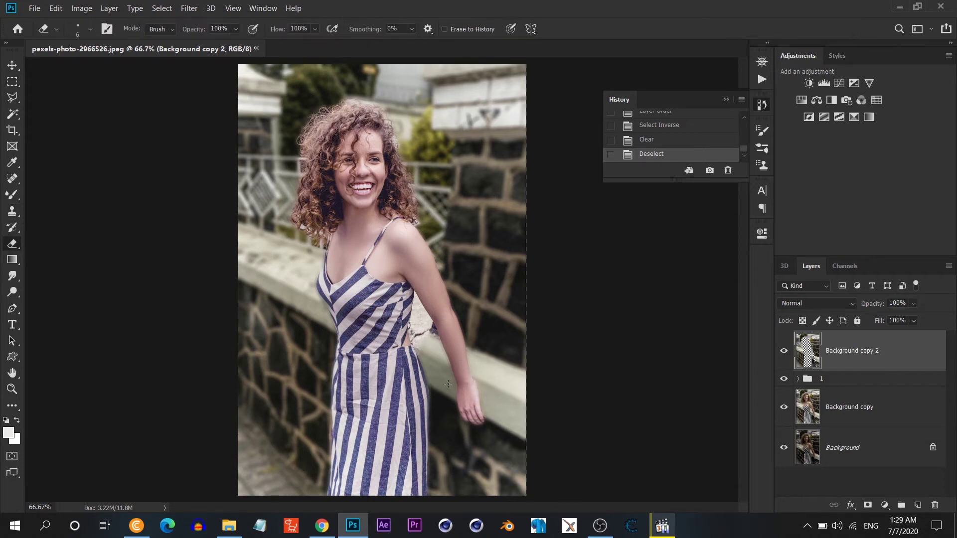
right_click(471, 381)
drag(503, 341, 587, 342)
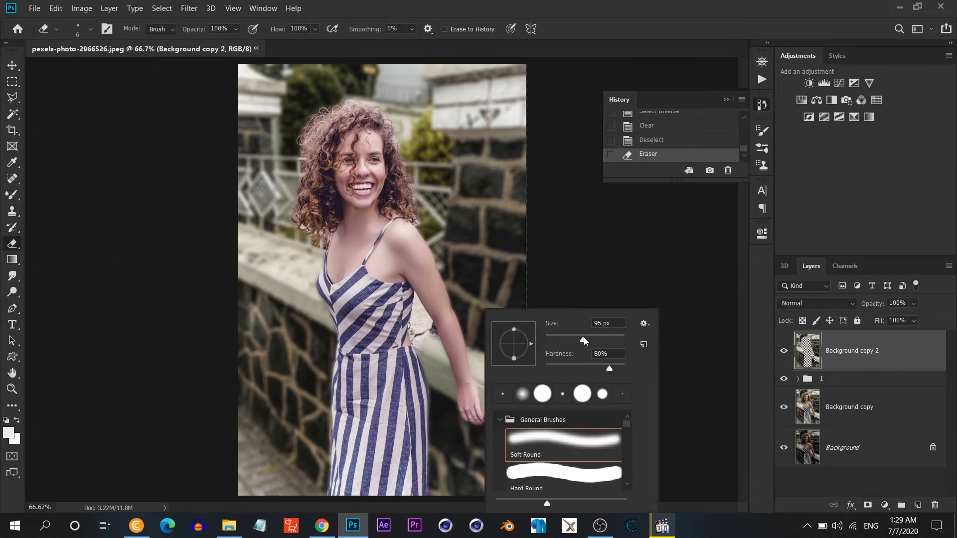
mouse_move(448, 379)
mouse_down()
mouse_move(439, 357)
mouse_move(532, 418)
mouse_up()
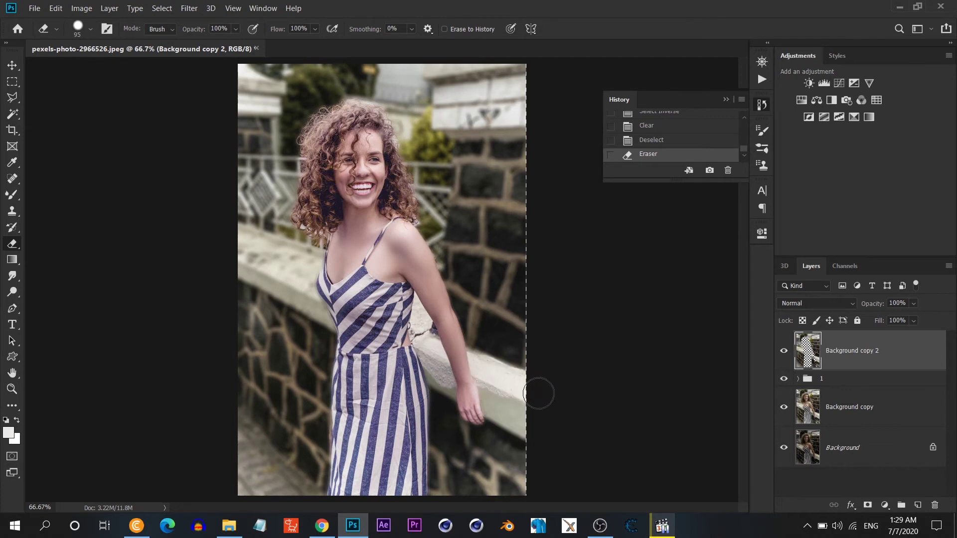
drag(477, 396, 438, 384)
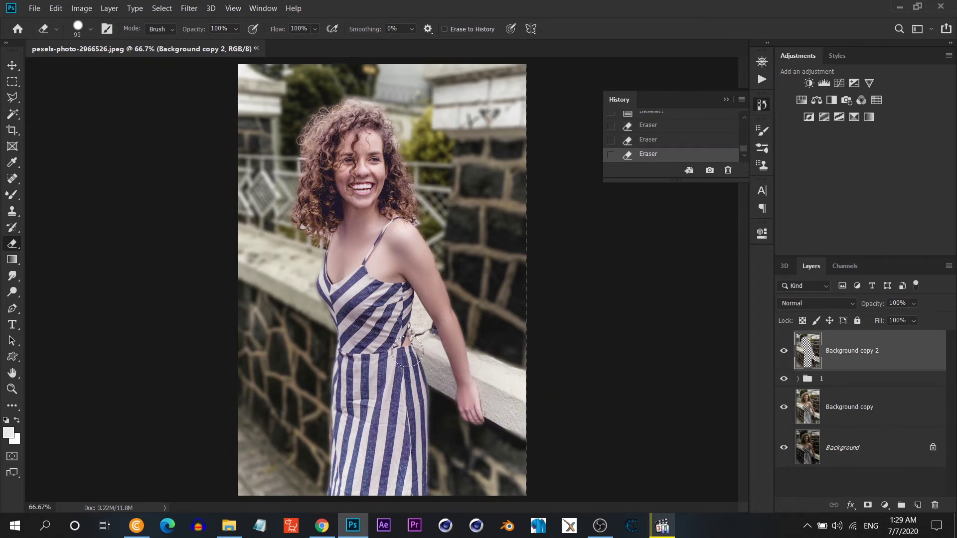
mouse_move(337, 261)
mouse_down()
mouse_move(270, 279)
mouse_move(349, 316)
mouse_up()
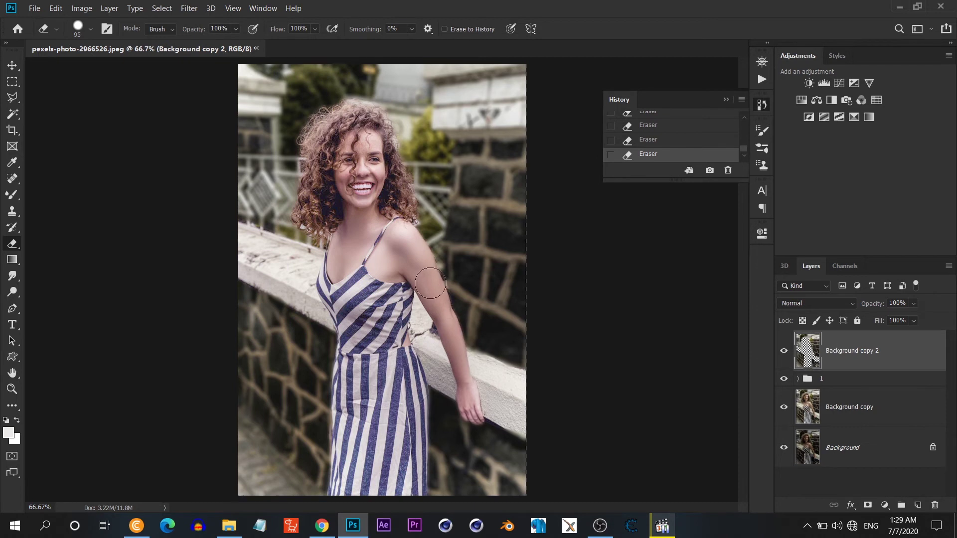
- Set eraser hardness to 0% and clean blur along her arm down to the hand
right_click(453, 356)
drag(592, 369, 530, 368)
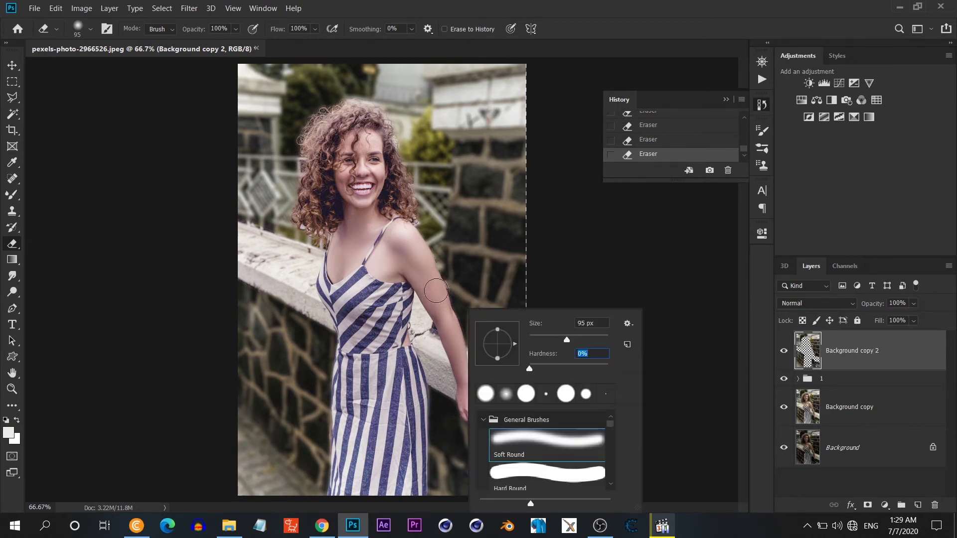
key(Return)
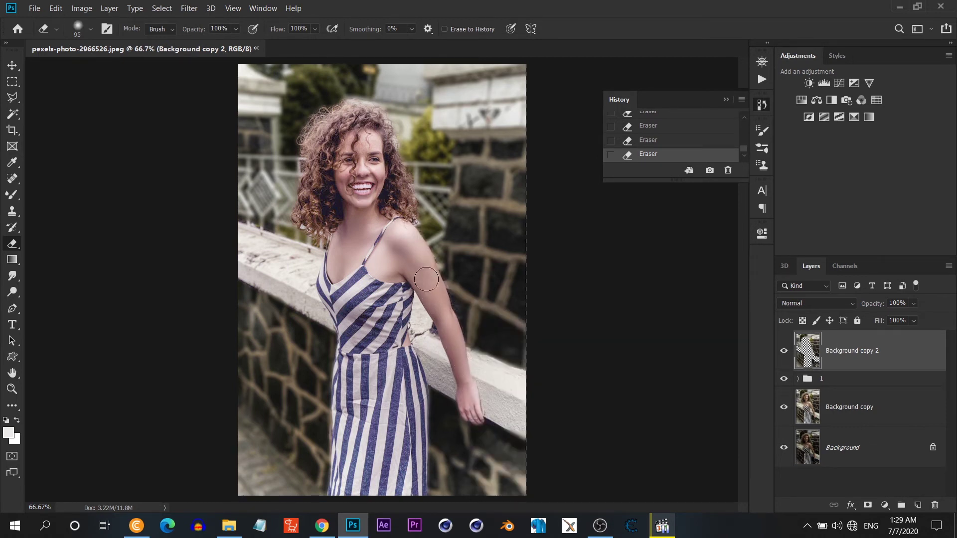
drag(410, 287, 446, 373)
drag(477, 418, 466, 402)
- Apply Camera Raw to Background copy 2 with Vibrance +31, Highlights +41 and cooler temperature
click(779, 350)
click(780, 350)
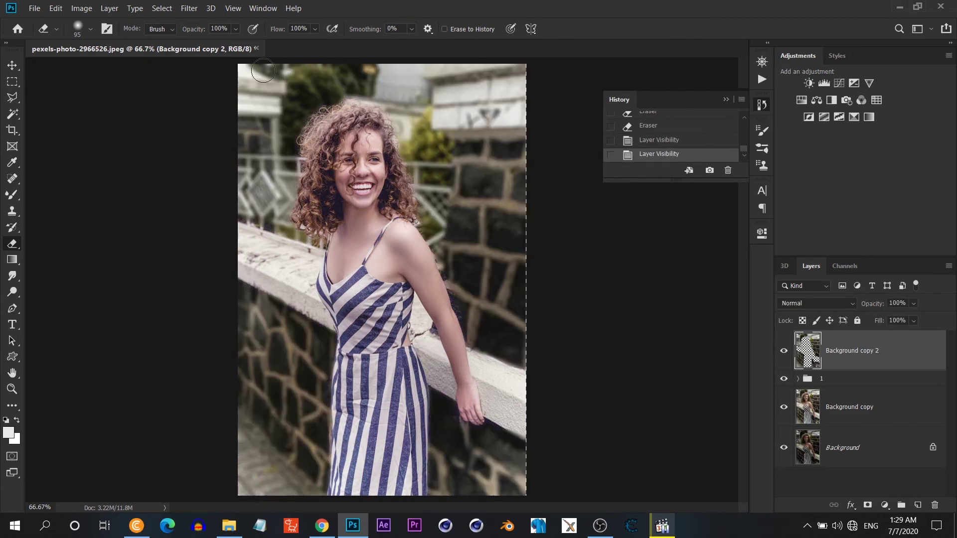
click(195, 8)
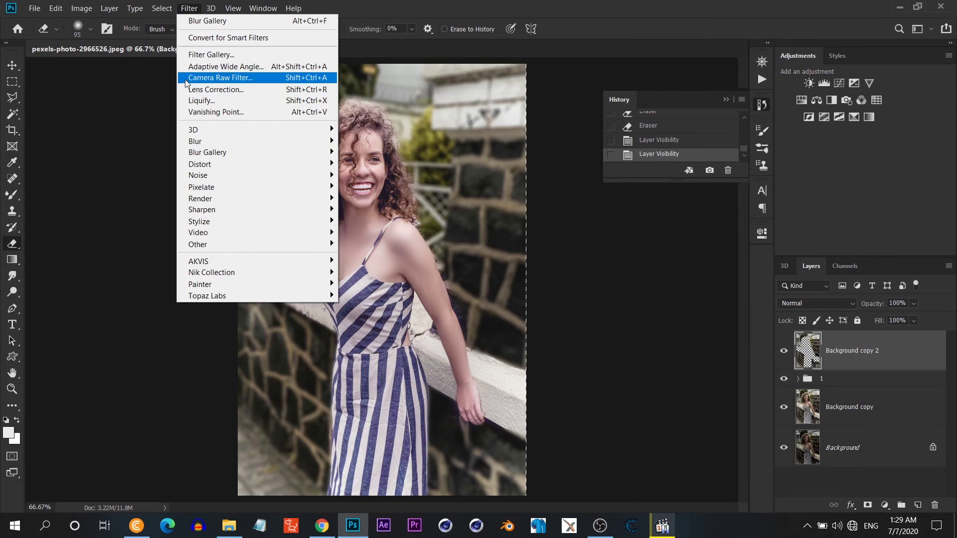
click(188, 79)
mouse_move(622, 405)
mouse_down()
mouse_move(641, 405)
mouse_move(636, 420)
mouse_up()
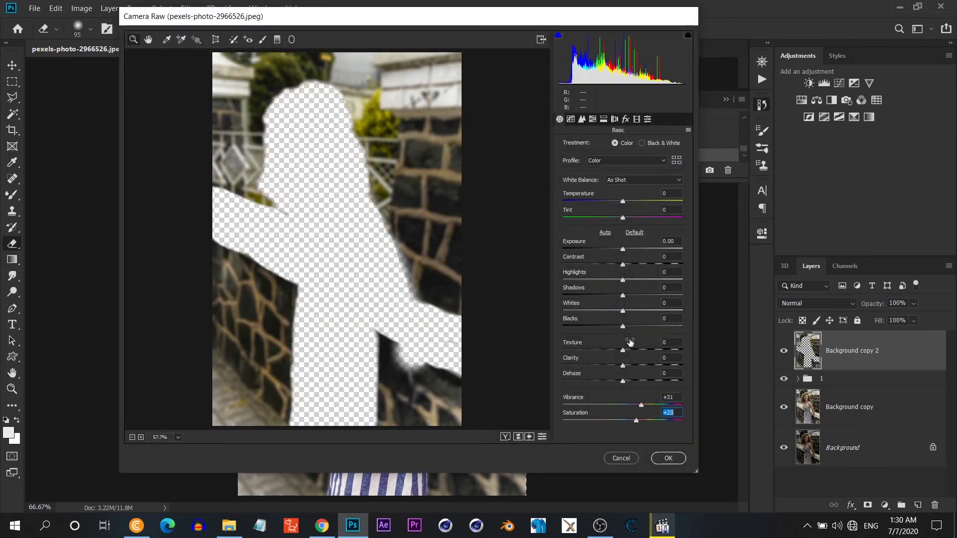
drag(622, 201, 627, 218)
mouse_move(622, 279)
mouse_down()
mouse_move(606, 279)
mouse_move(646, 280)
mouse_move(598, 295)
mouse_up()
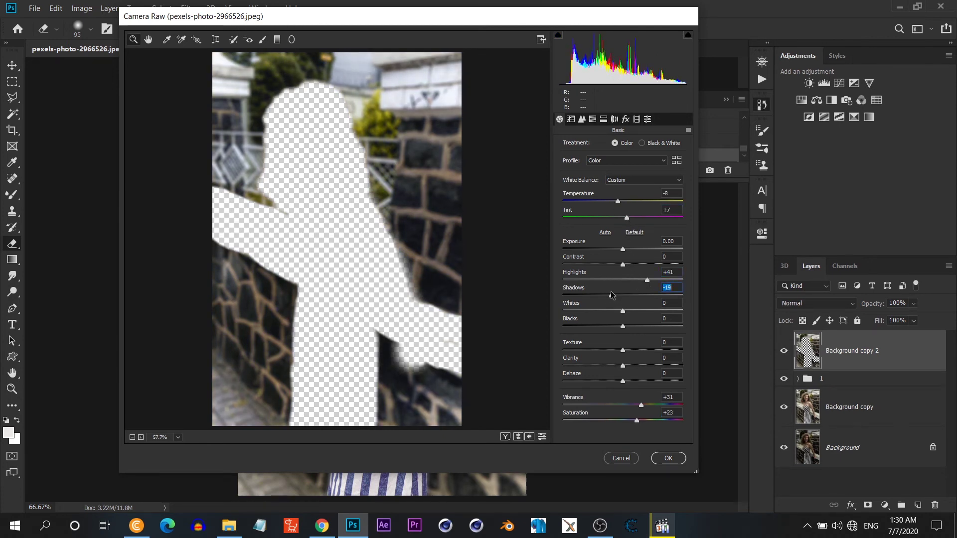
click(667, 458)
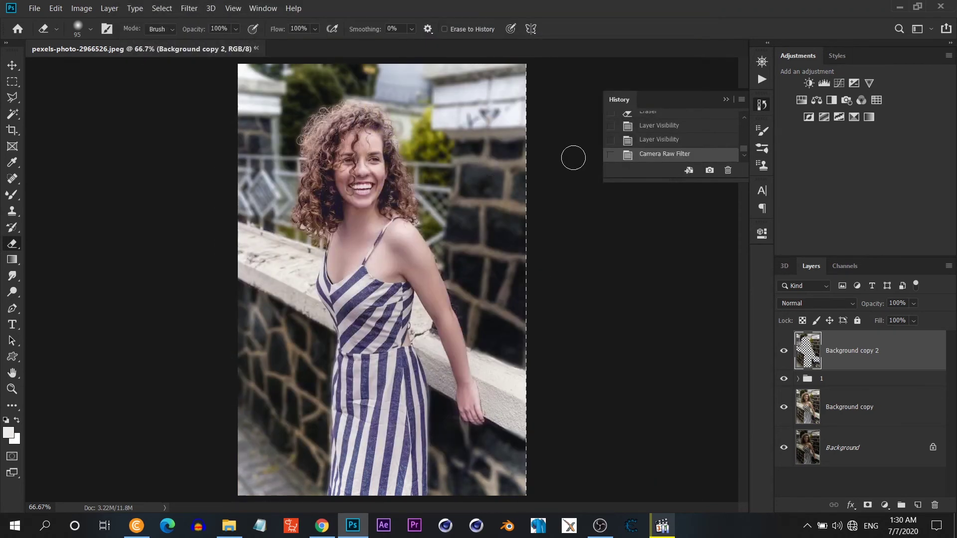
- Lower group 1's opacity to 65% and reselect Background copy 2
click(761, 61)
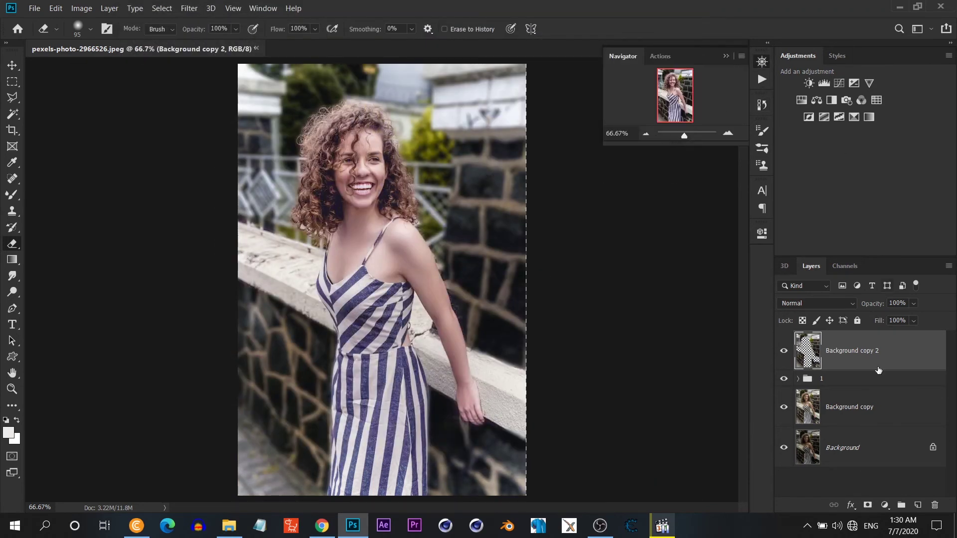
click(846, 376)
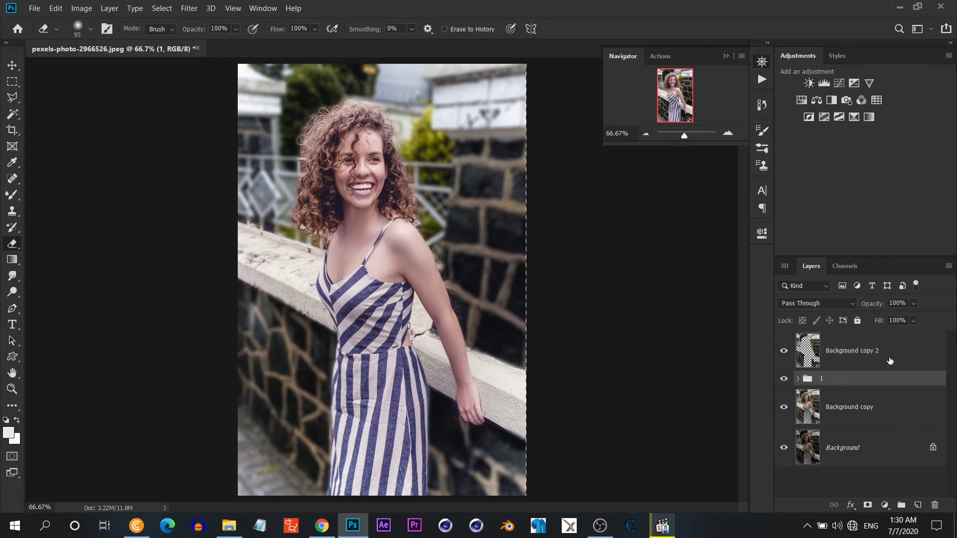
drag(914, 305, 903, 319)
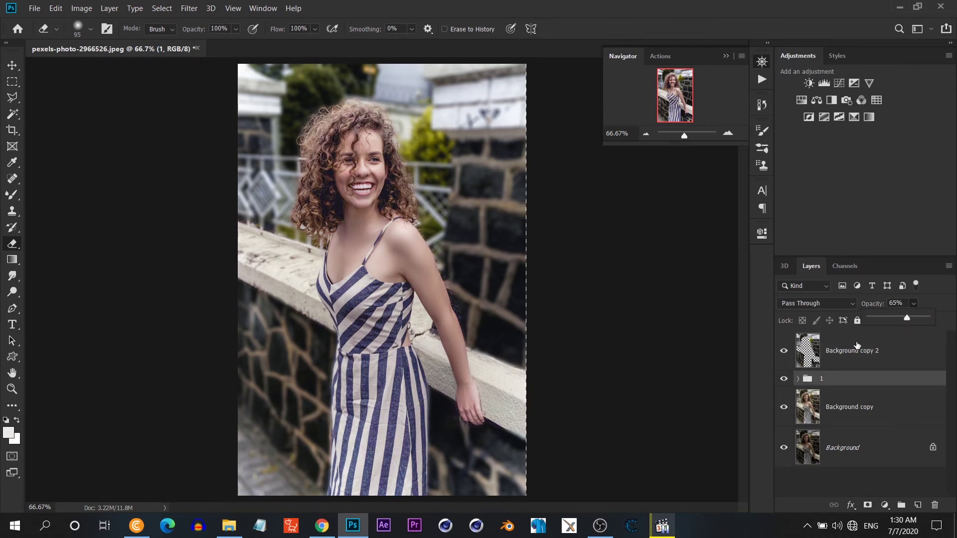
click(859, 337)
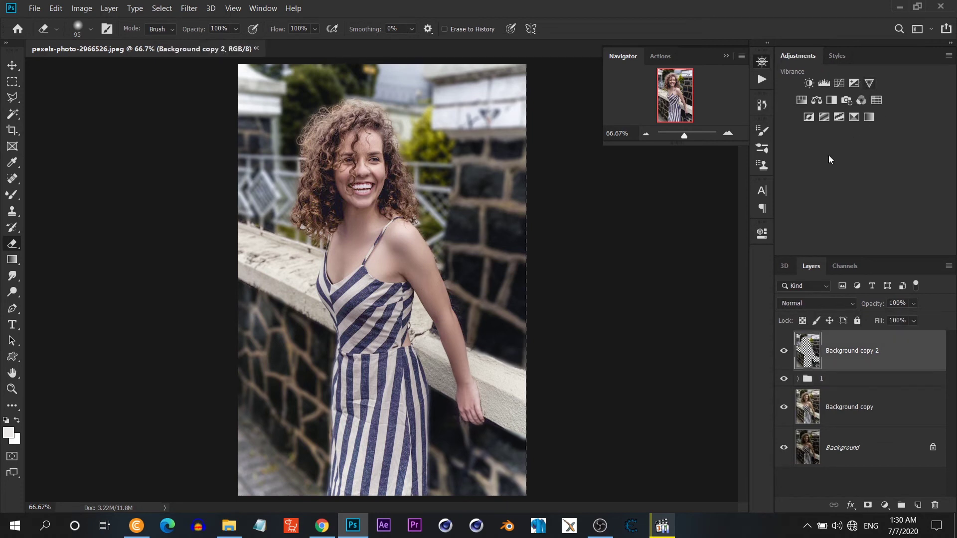
- Add a Brightness/Contrast layer (Brightness -5, Contrast 51) at 30% opacity
click(809, 83)
mouse_move(647, 303)
mouse_down()
mouse_move(636, 328)
mouse_move(622, 328)
mouse_move(673, 328)
mouse_move(670, 337)
mouse_move(651, 335)
mouse_move(656, 304)
mouse_up()
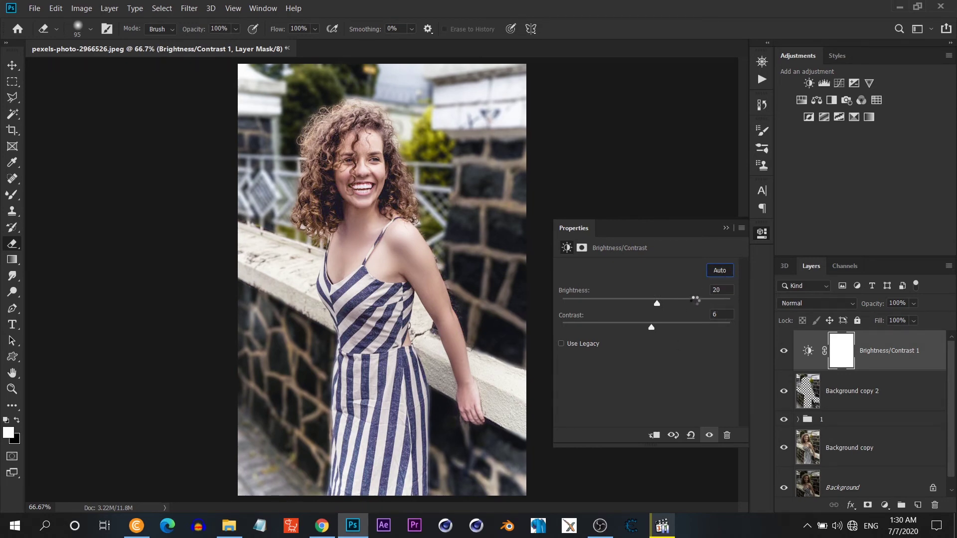
click(913, 304)
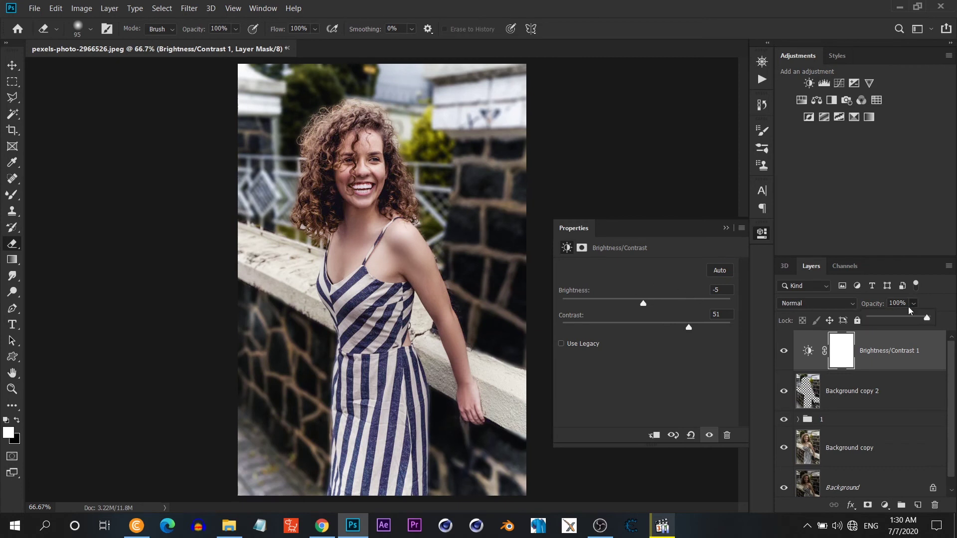
drag(881, 320, 885, 319)
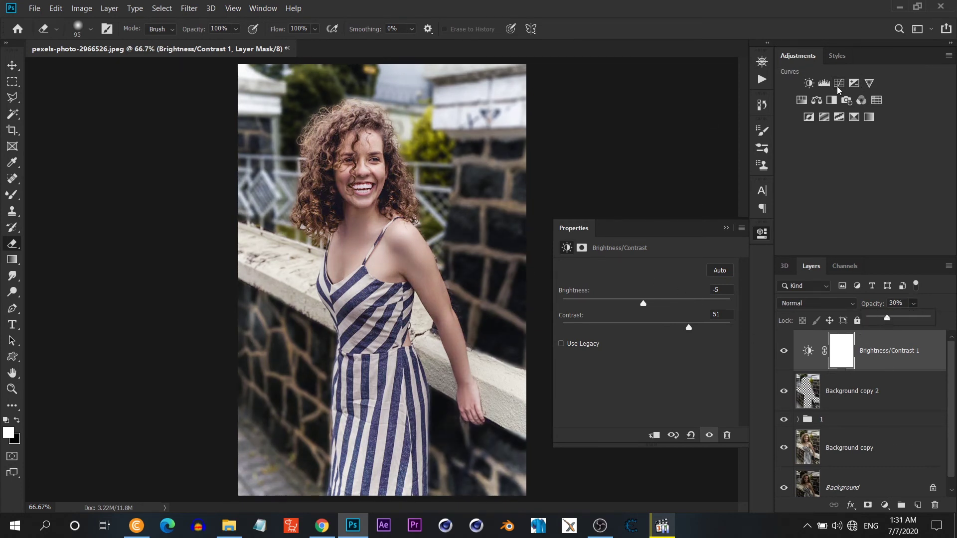
- Add an Exposure layer with the Minus 1.0 preset at 12% opacity
click(854, 83)
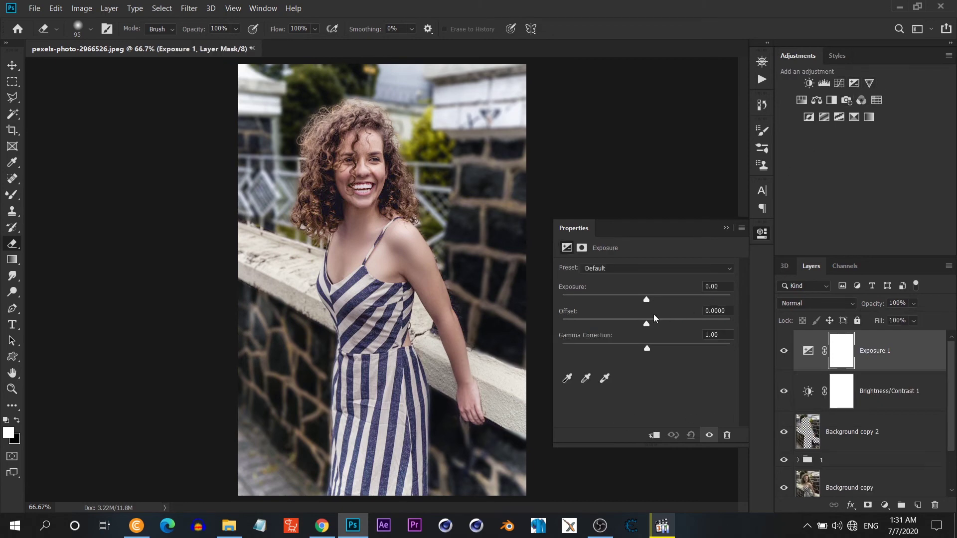
click(633, 268)
click(612, 319)
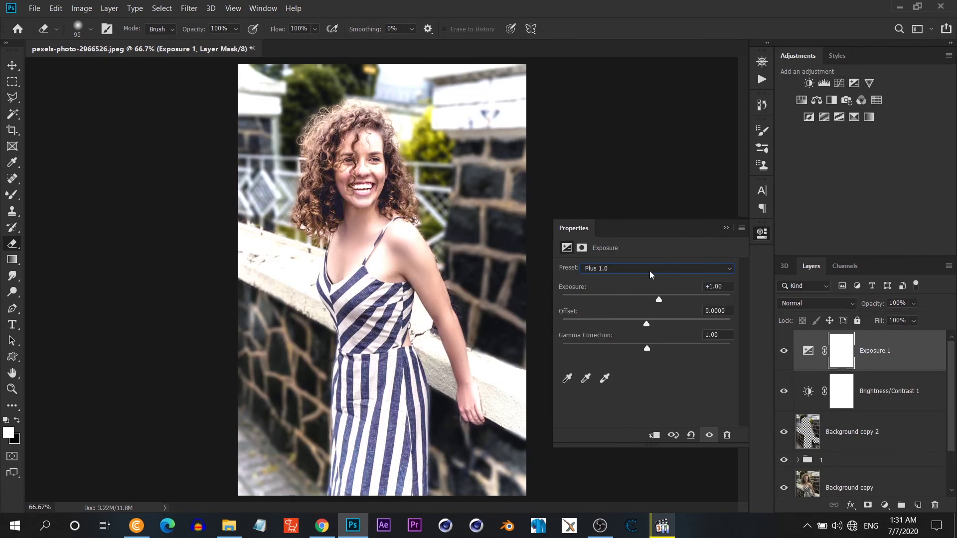
scroll(649, 272, up, 2)
scroll(649, 272, down, 1)
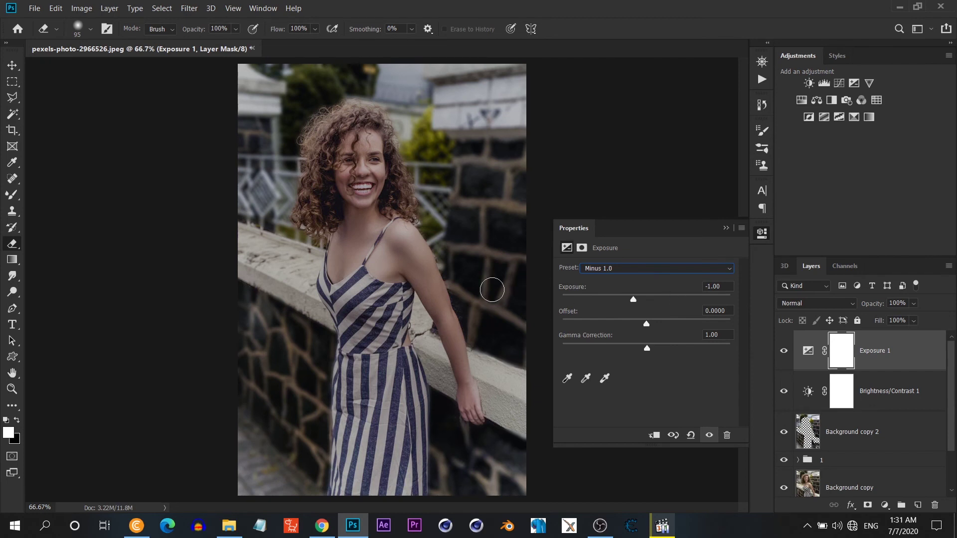
click(914, 303)
drag(927, 317, 877, 319)
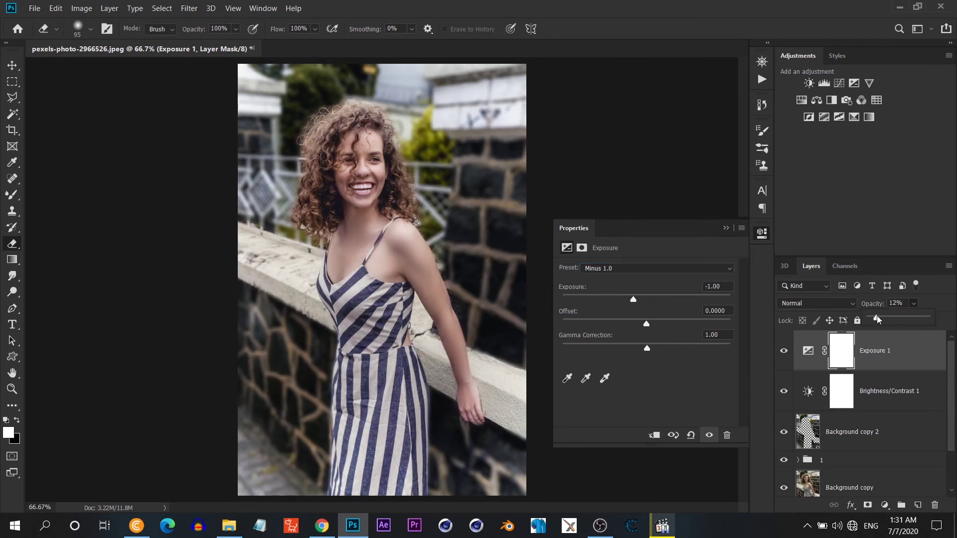
click(770, 350)
scroll(885, 428, down, 1)
scroll(882, 426, up, 1)
key(g)
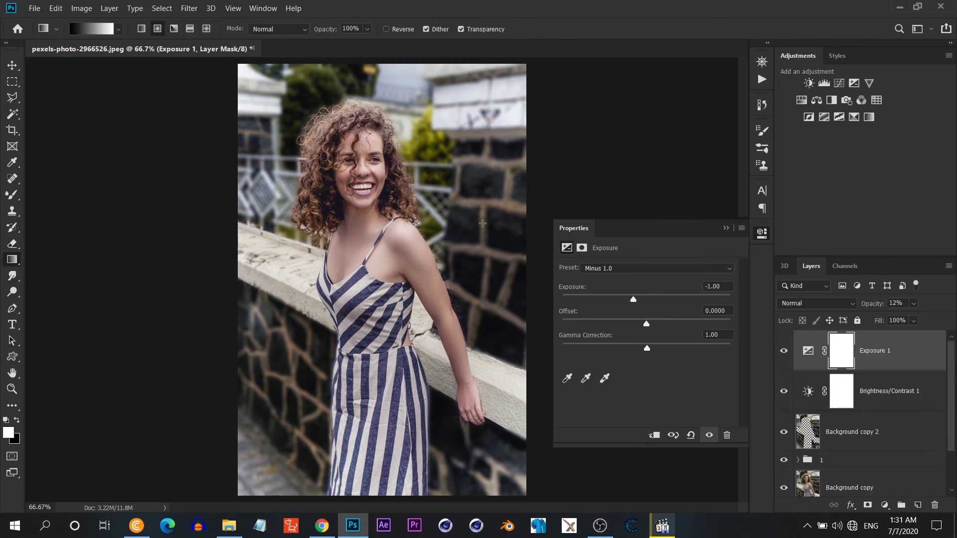
- Add a gradient fill layer using the Orange, Yellow, Orange preset
click(884, 505)
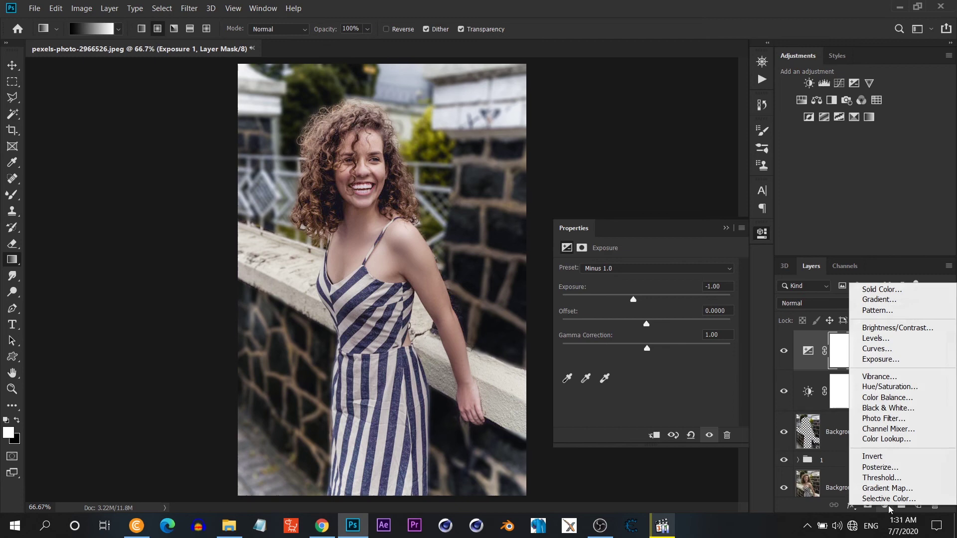
click(877, 299)
click(641, 127)
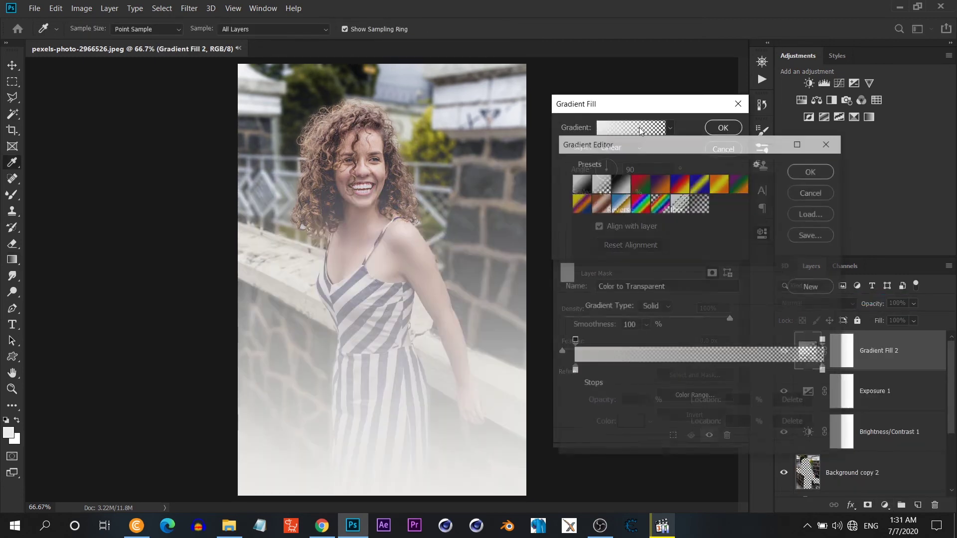
click(640, 192)
click(719, 188)
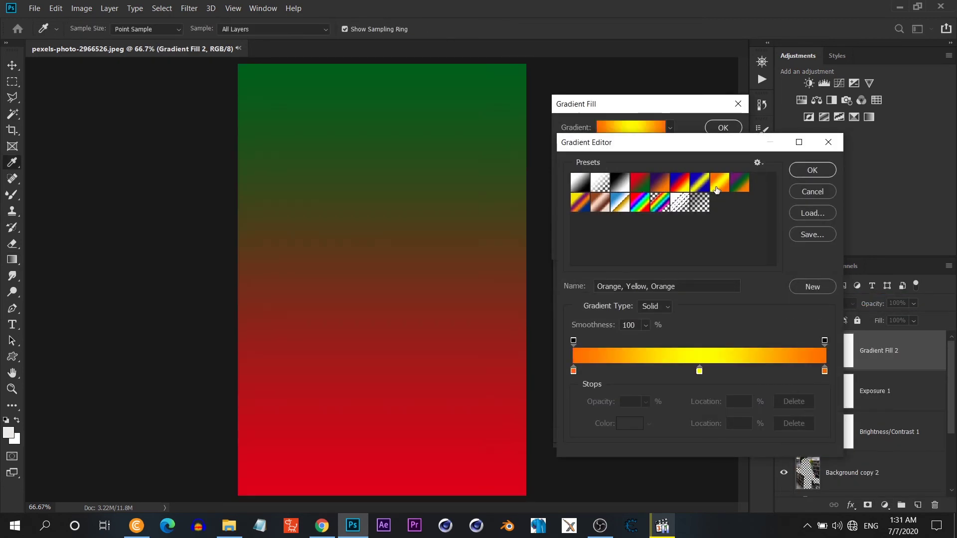
click(812, 170)
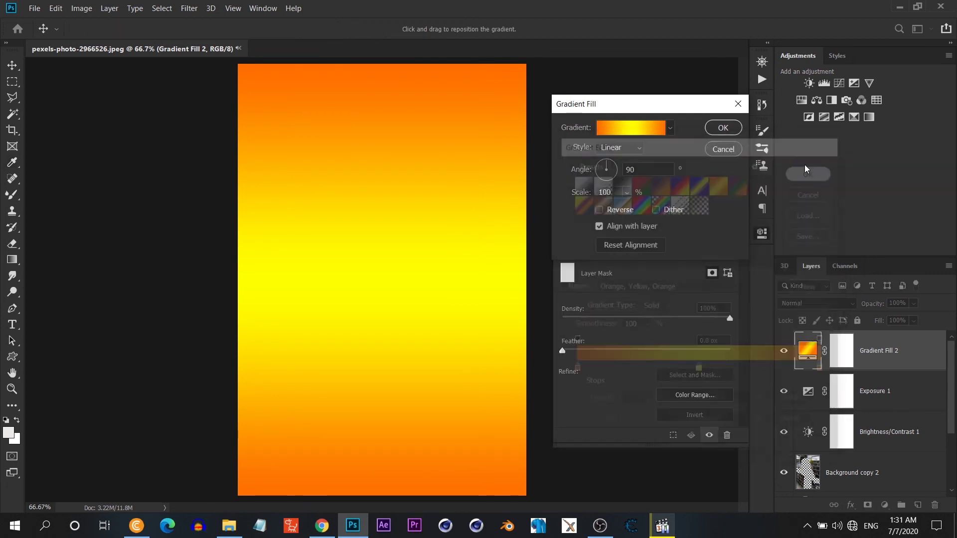
click(723, 128)
- Draw a gradient on the fill's mask so orange fades in from the top, then add an empty layer above
click(847, 360)
drag(379, 309, 378, 100)
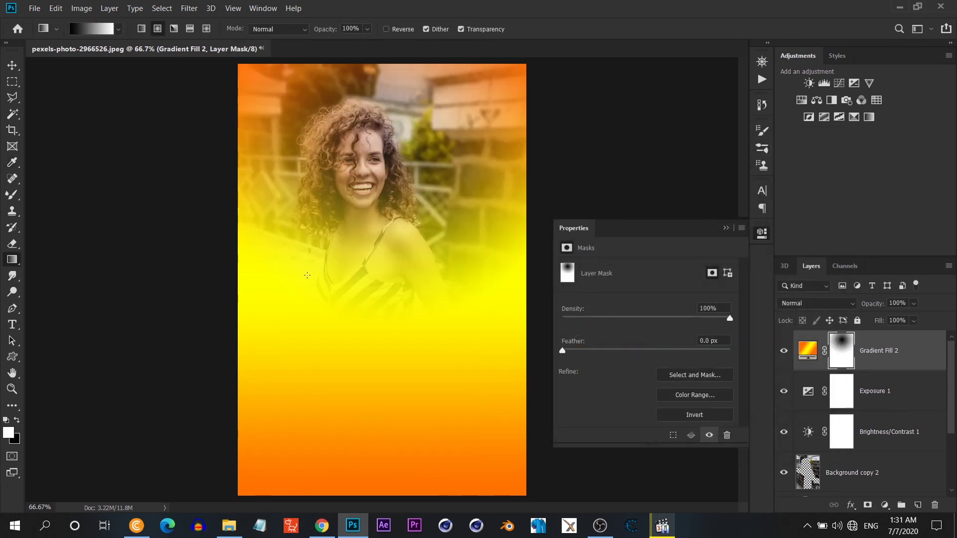
drag(431, 439, 432, 123)
drag(378, 319, 378, 190)
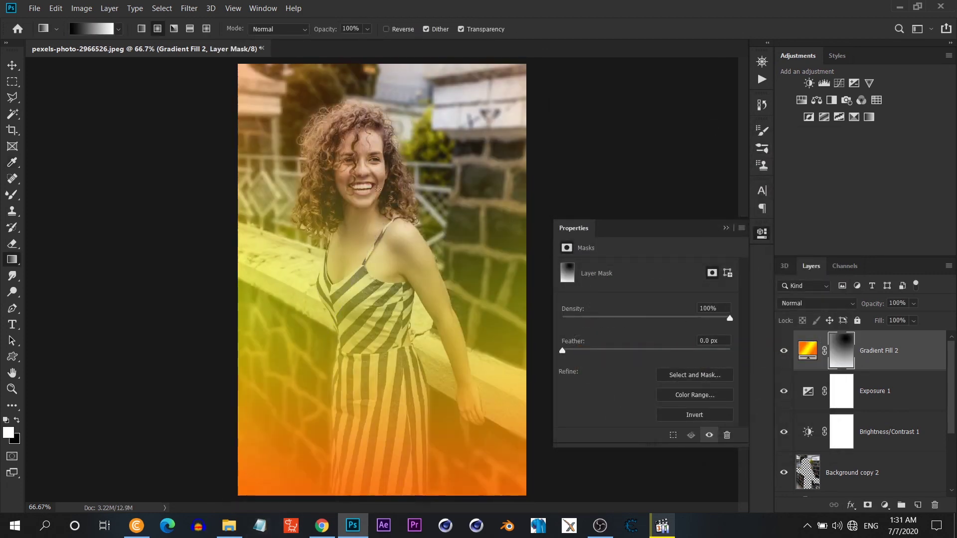
mouse_move(364, 244)
mouse_down()
mouse_move(377, 486)
mouse_move(373, 309)
mouse_up()
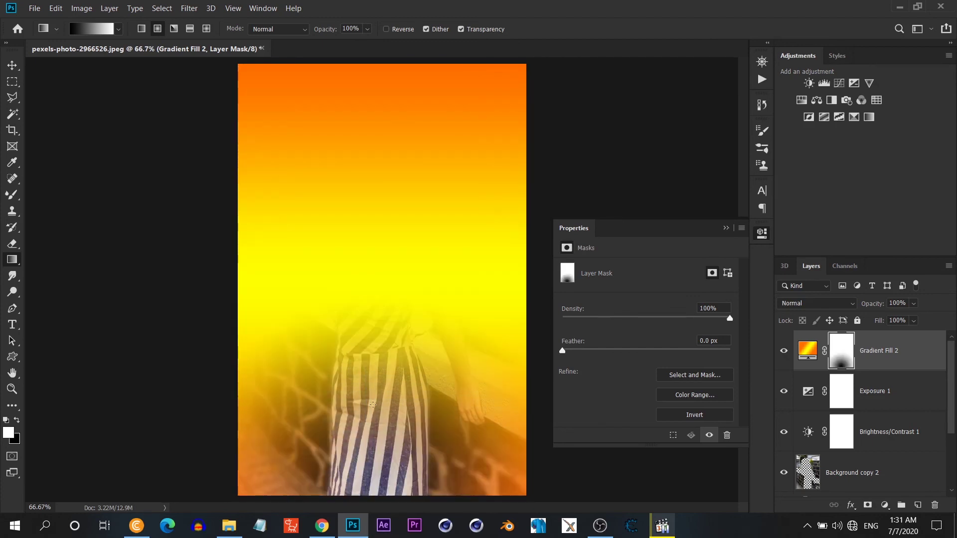
drag(362, 446, 397, 120)
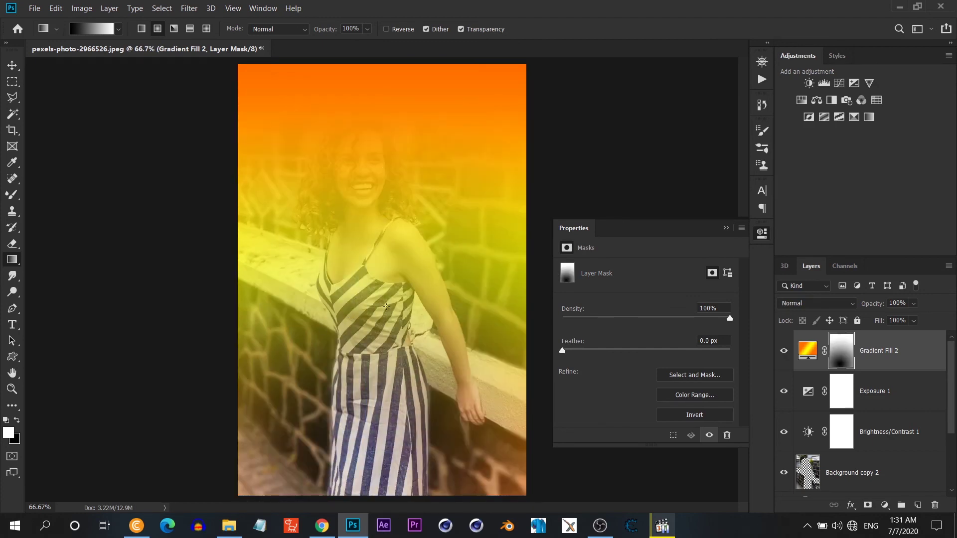
right_click(830, 349)
key(Escape)
click(917, 504)
- Merge the gradient fill into Layer 1, then mask it with gradients and apply the mask
right_click(875, 397)
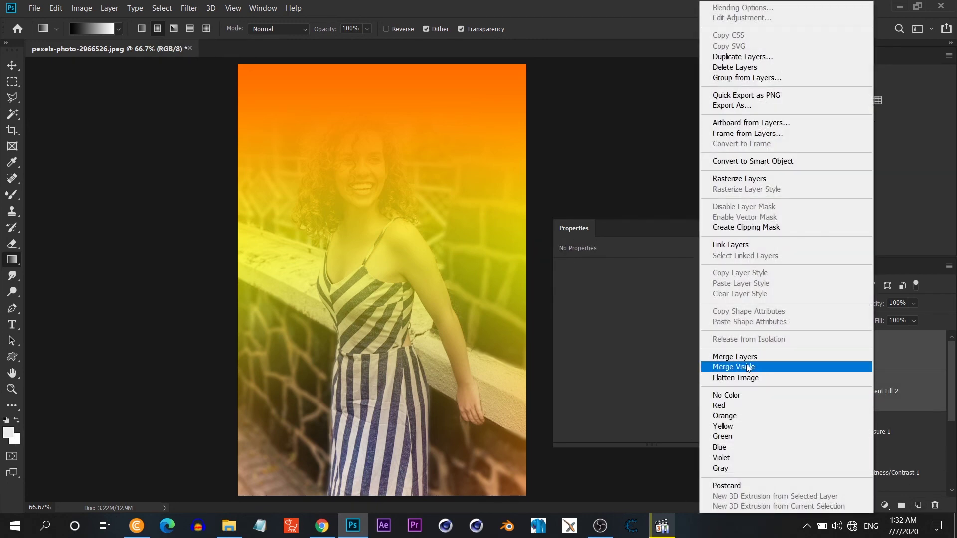
click(864, 357)
click(867, 505)
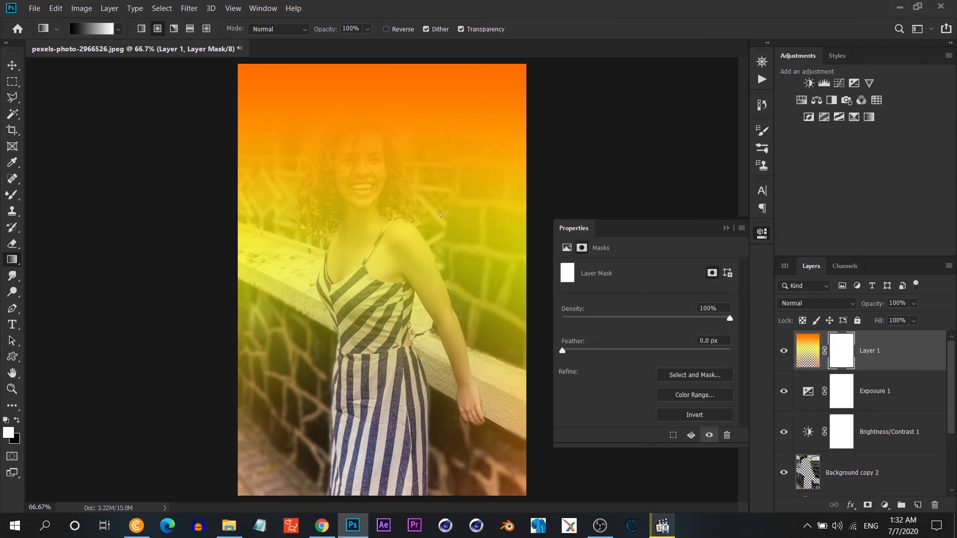
drag(454, 125, 397, 273)
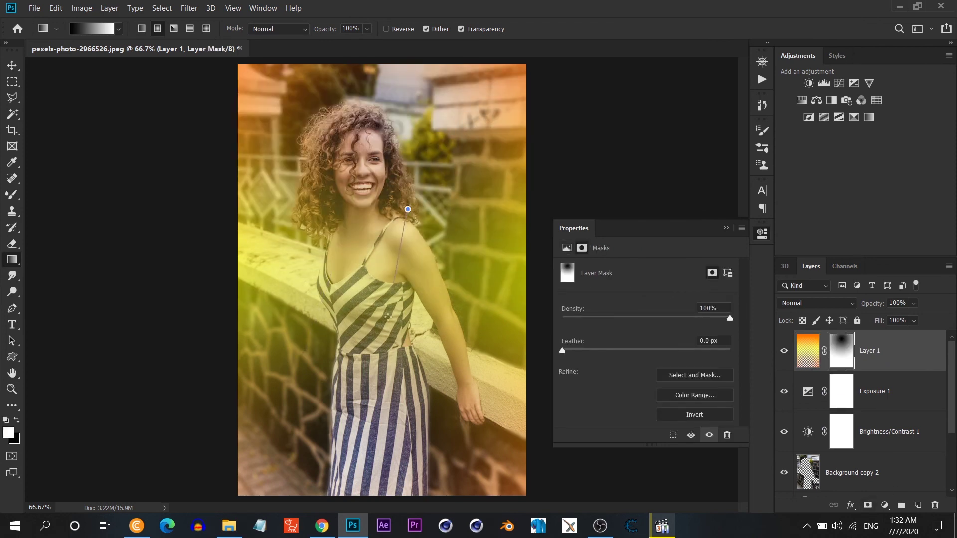
drag(388, 317, 387, 316)
drag(387, 99, 370, 327)
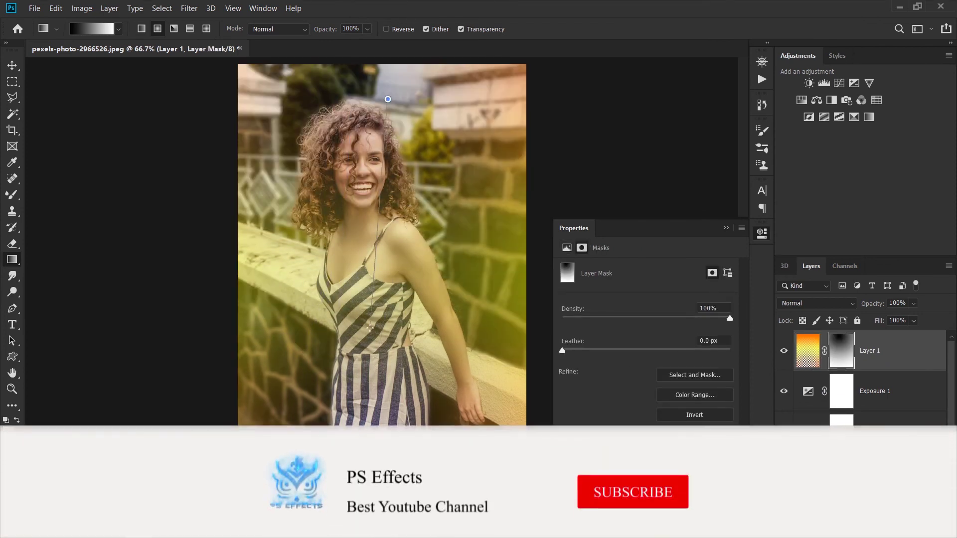
drag(420, 151, 381, 215)
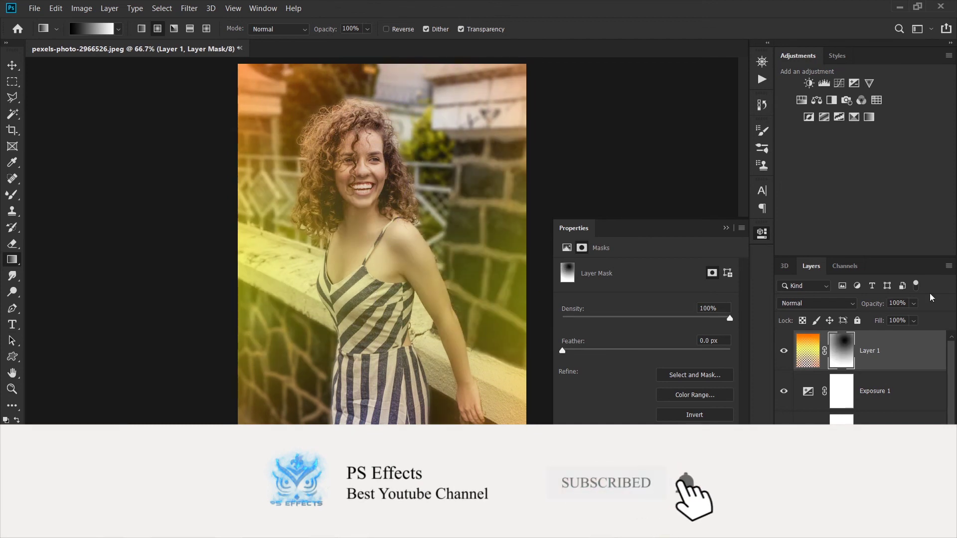
right_click(841, 355)
click(862, 392)
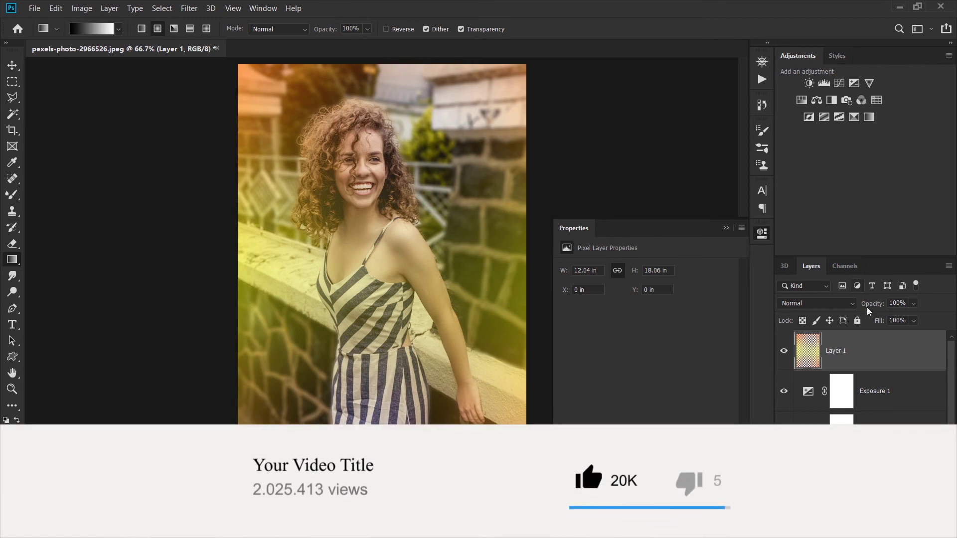
- Set Layer 1 to 60% opacity and flatten the image into one Background layer
drag(914, 304, 903, 316)
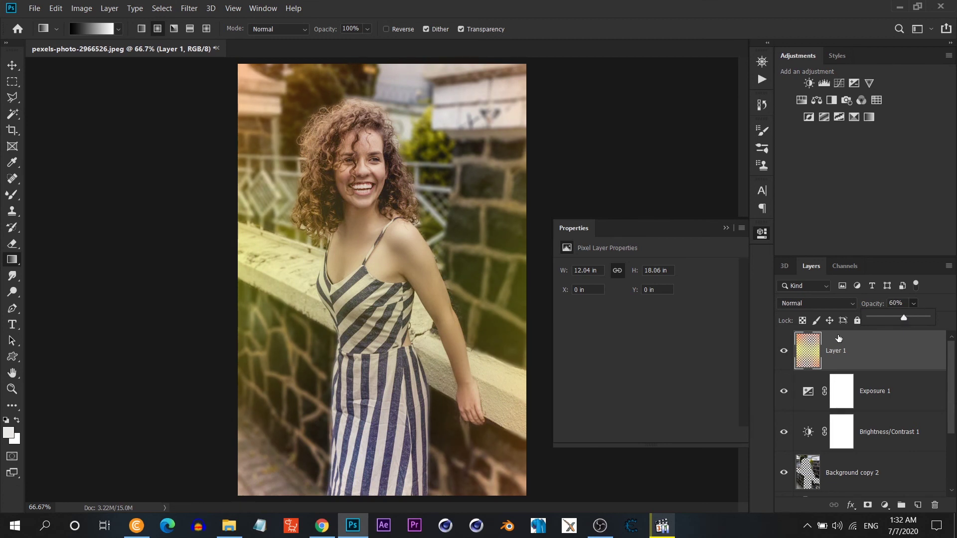
click(765, 62)
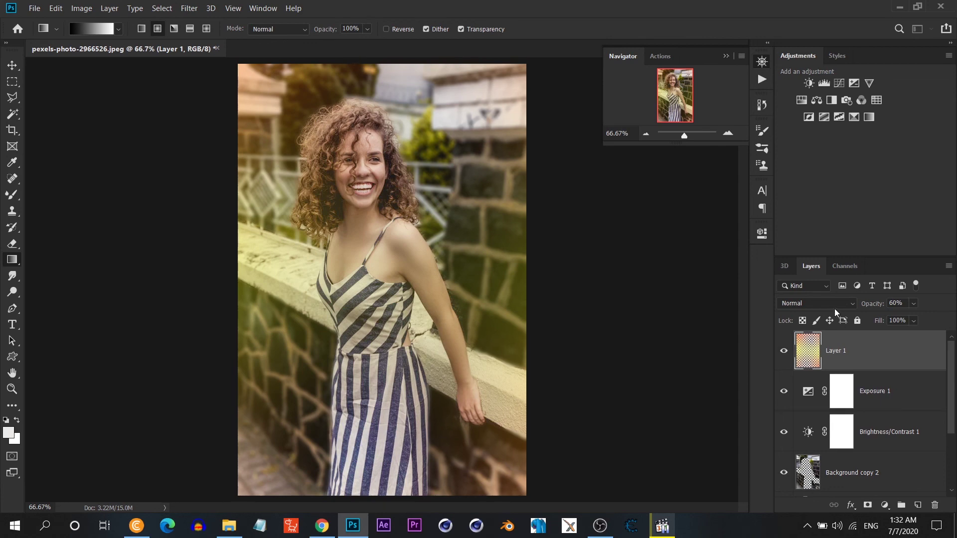
right_click(850, 349)
click(847, 376)
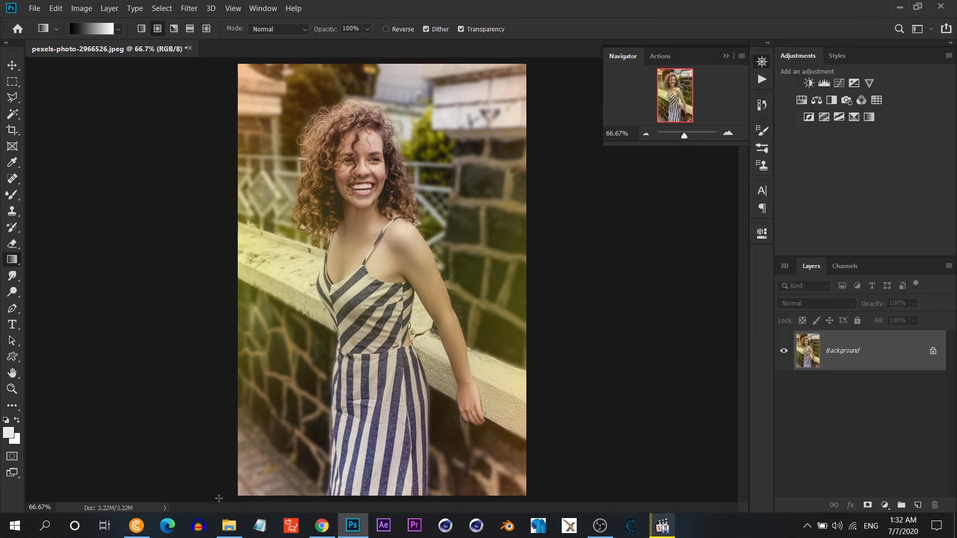